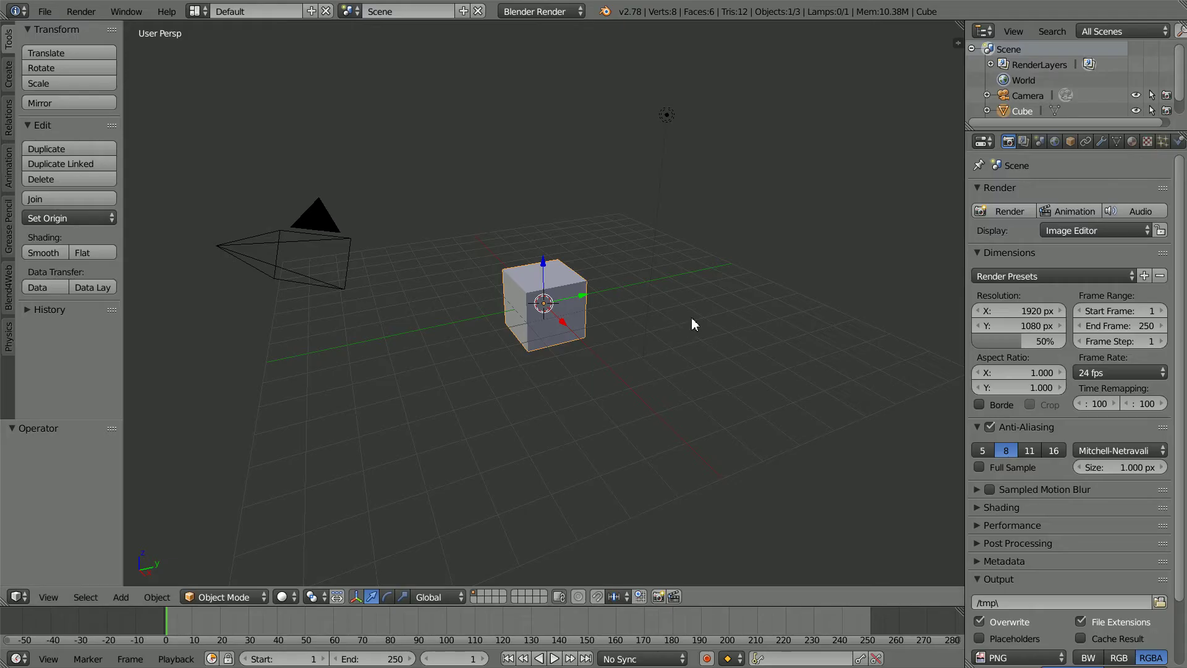
Step: Scale the cube to X 2, Y 8, Z 0.1 to form a flat slab
left_click(1069, 143)
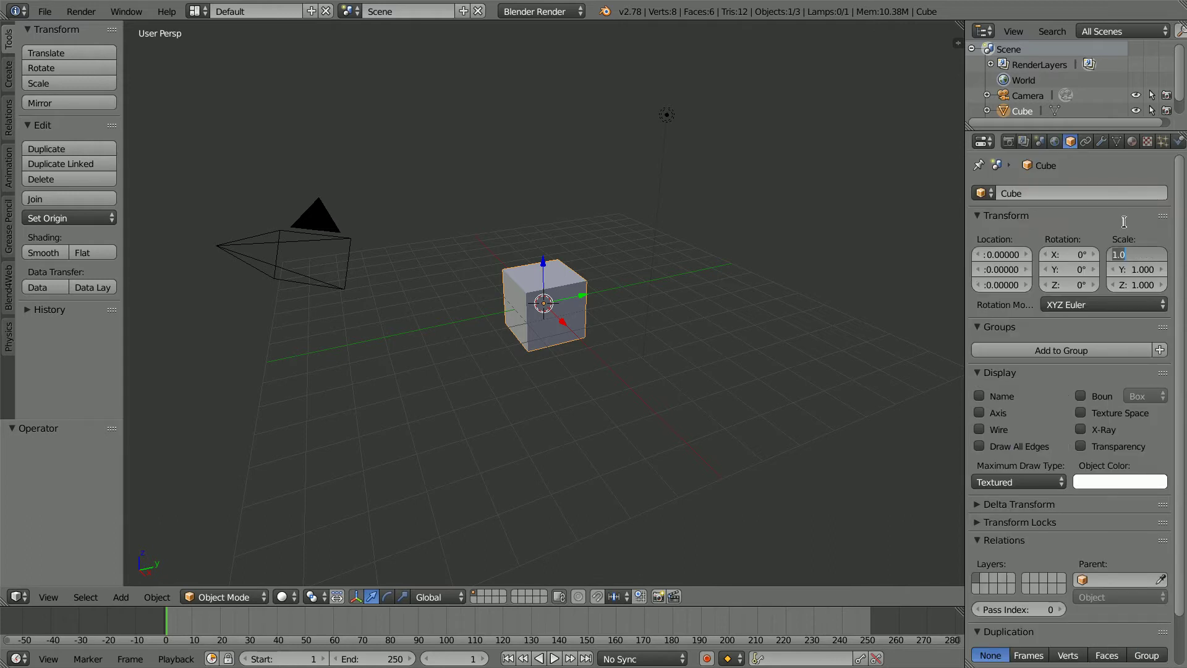
type("2")
key("Tab")
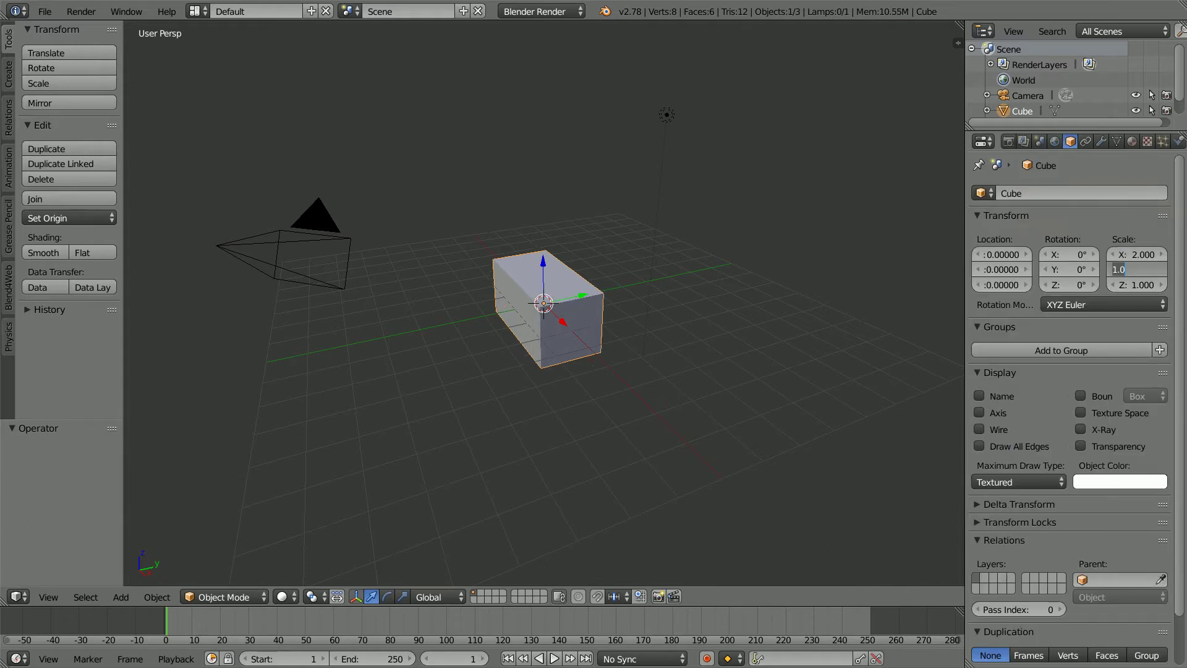
type("8")
key("Tab")
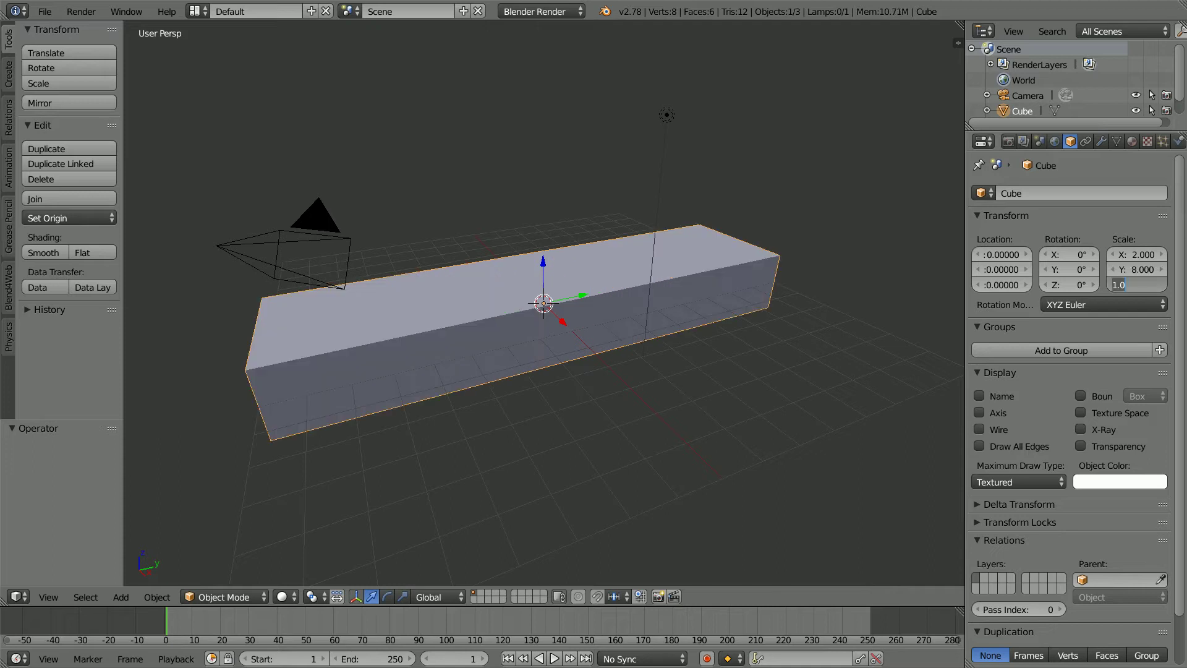
key("BackSpace")
type(".1")
key("Return")
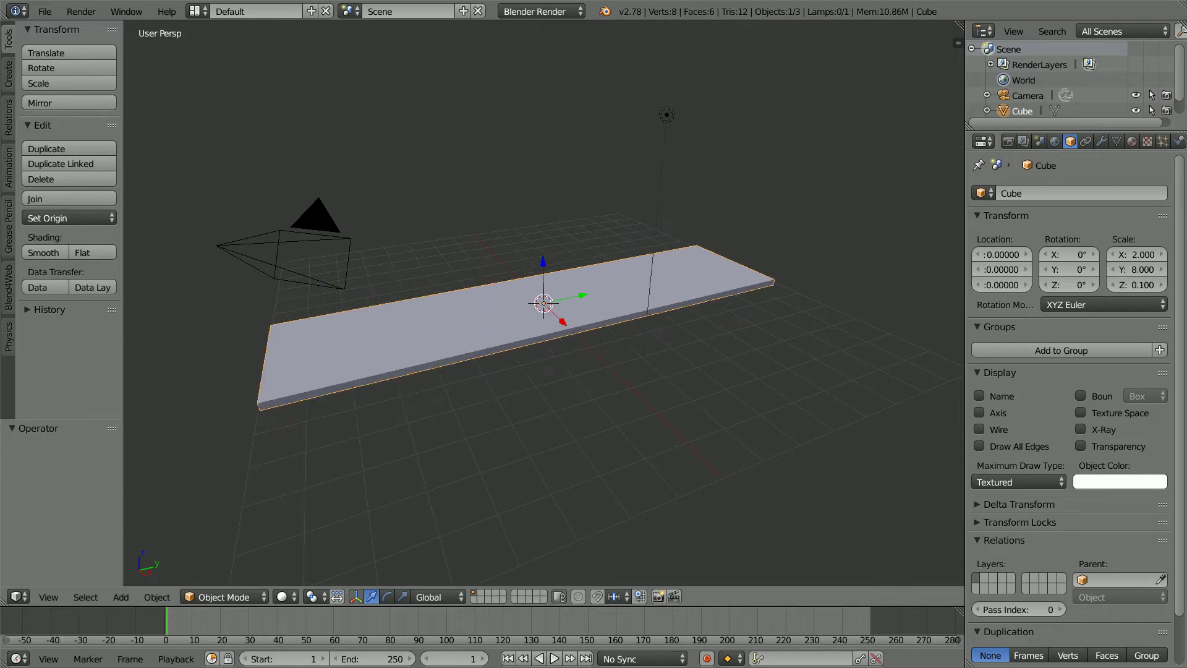
Step: Switch to the Blend4Web engine, enable Apply Scale export, and apply recommended shading options
left_click(565, 12)
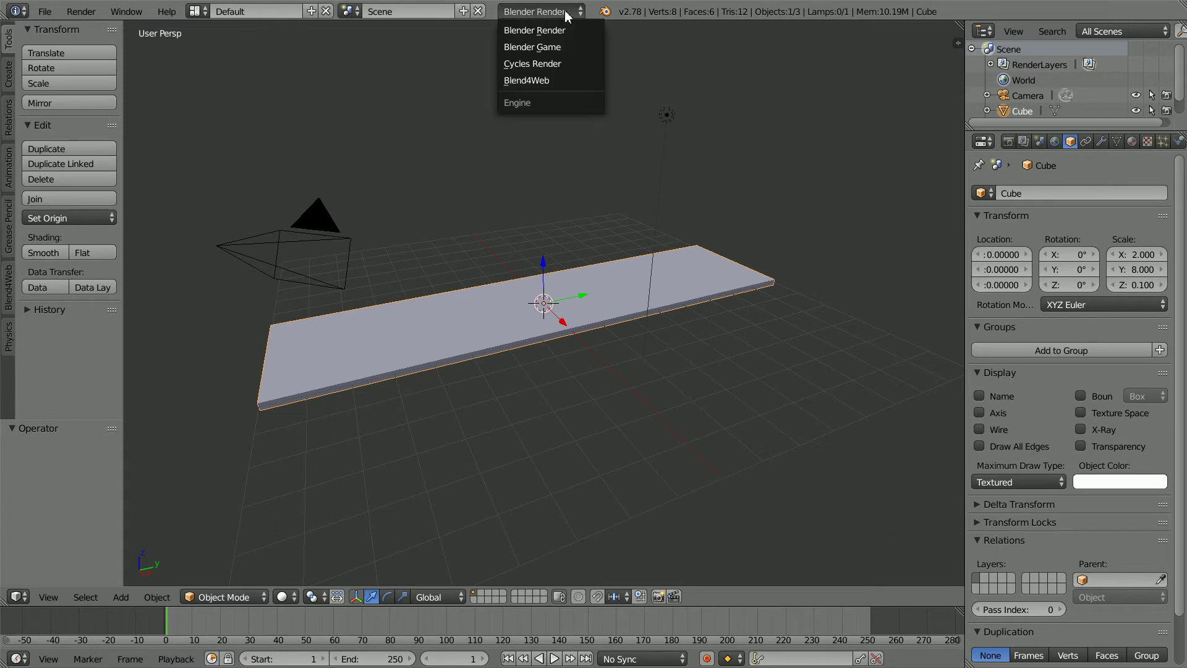
left_click(557, 80)
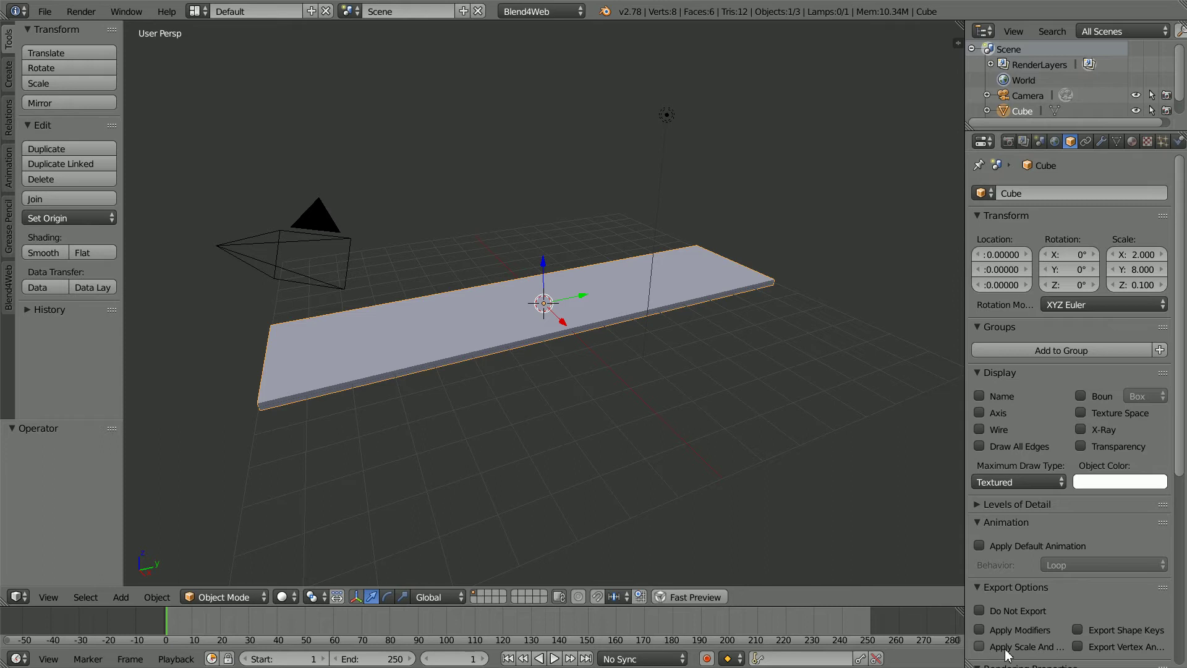
left_click(980, 646)
left_click(1008, 141)
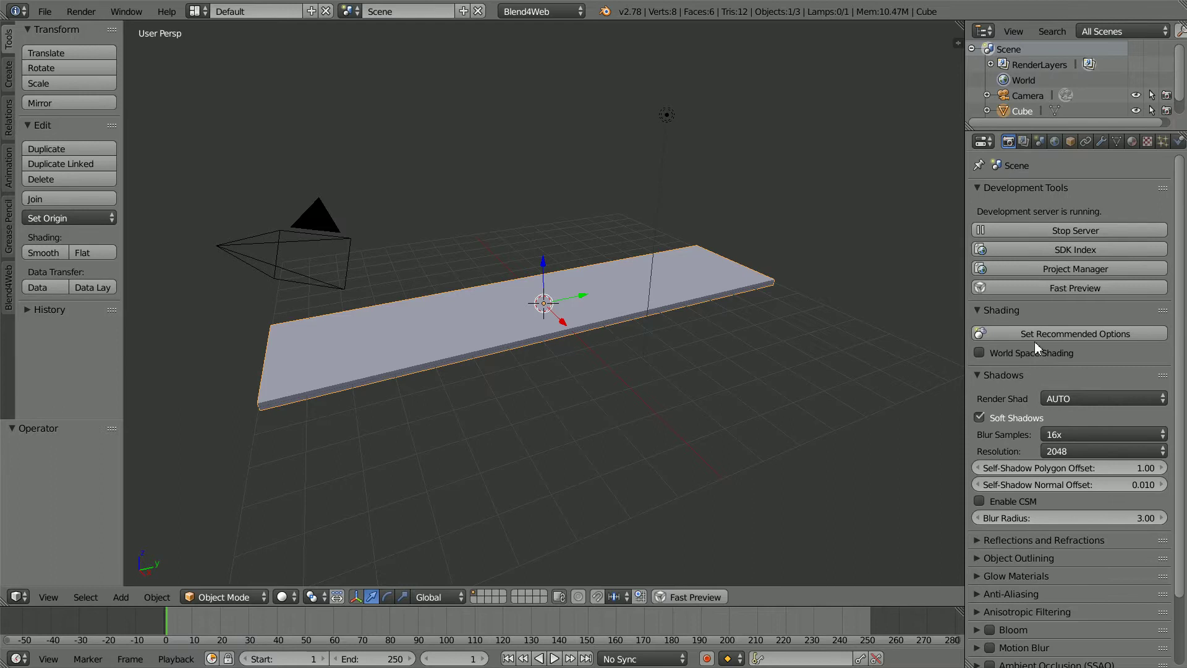
left_click(1143, 334)
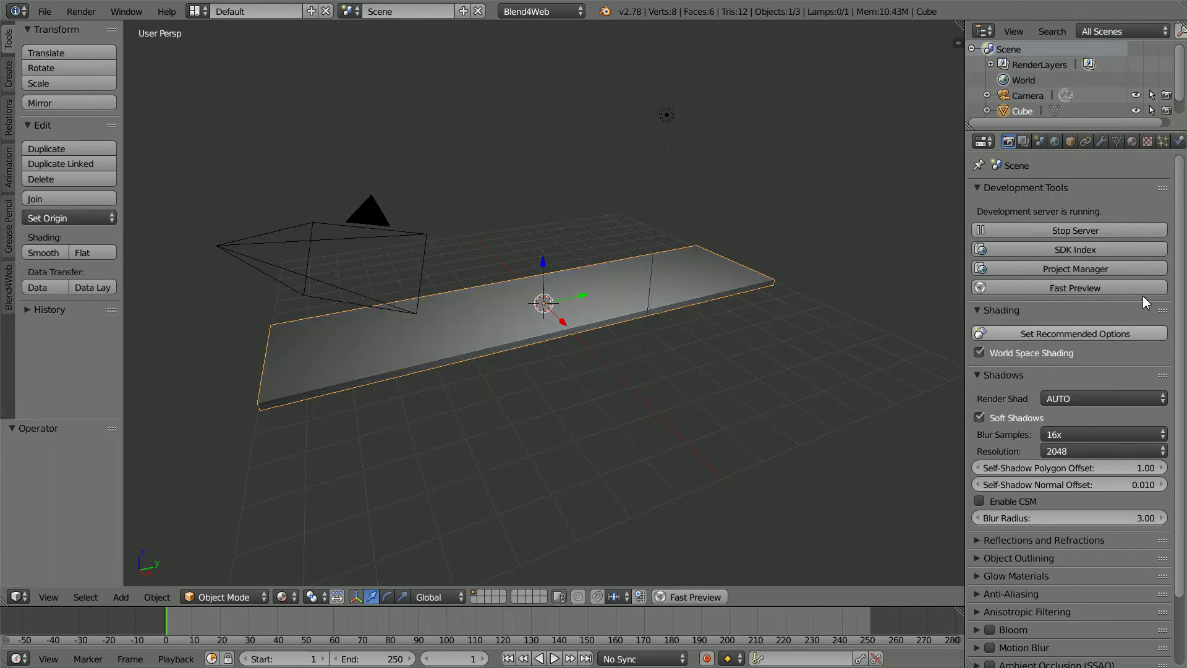
Step: Set the slab's diffuse colour to orange with green 0.4 and blue 0.1
left_click(1132, 141)
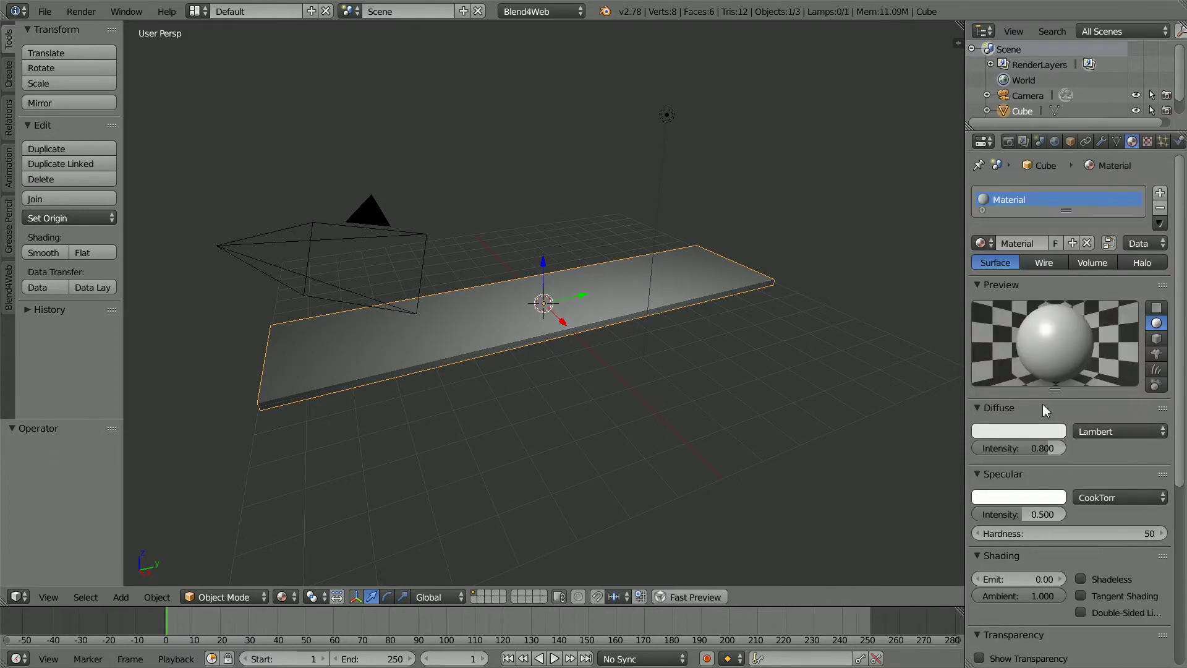
left_click(1028, 431)
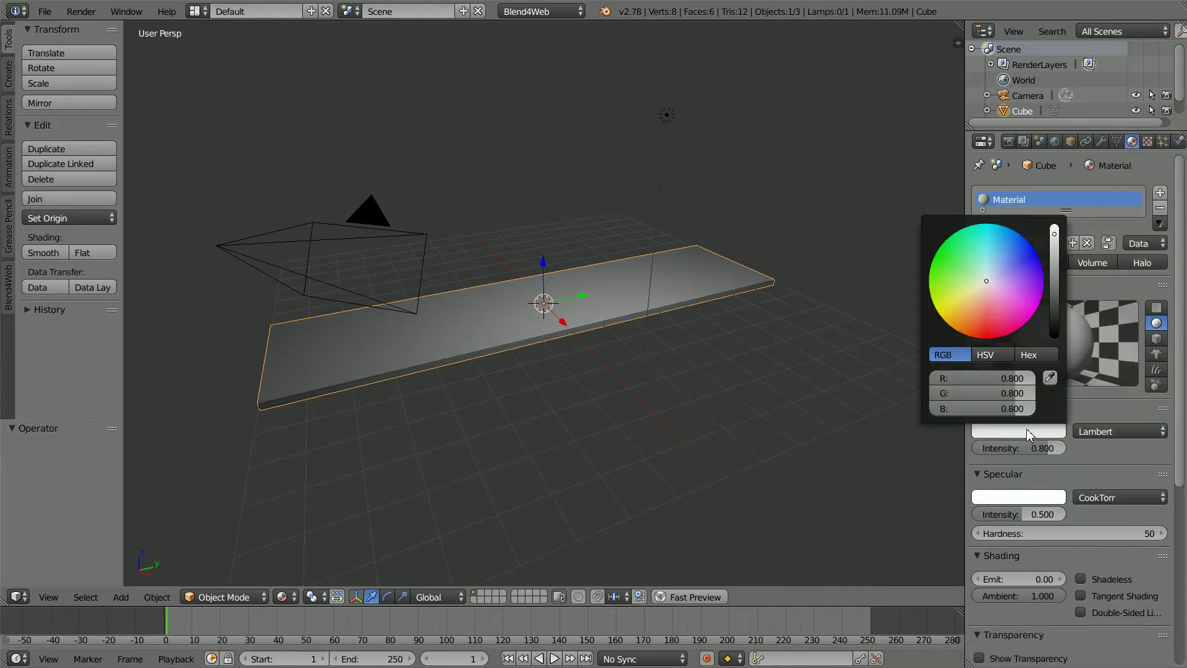
left_click(1015, 393)
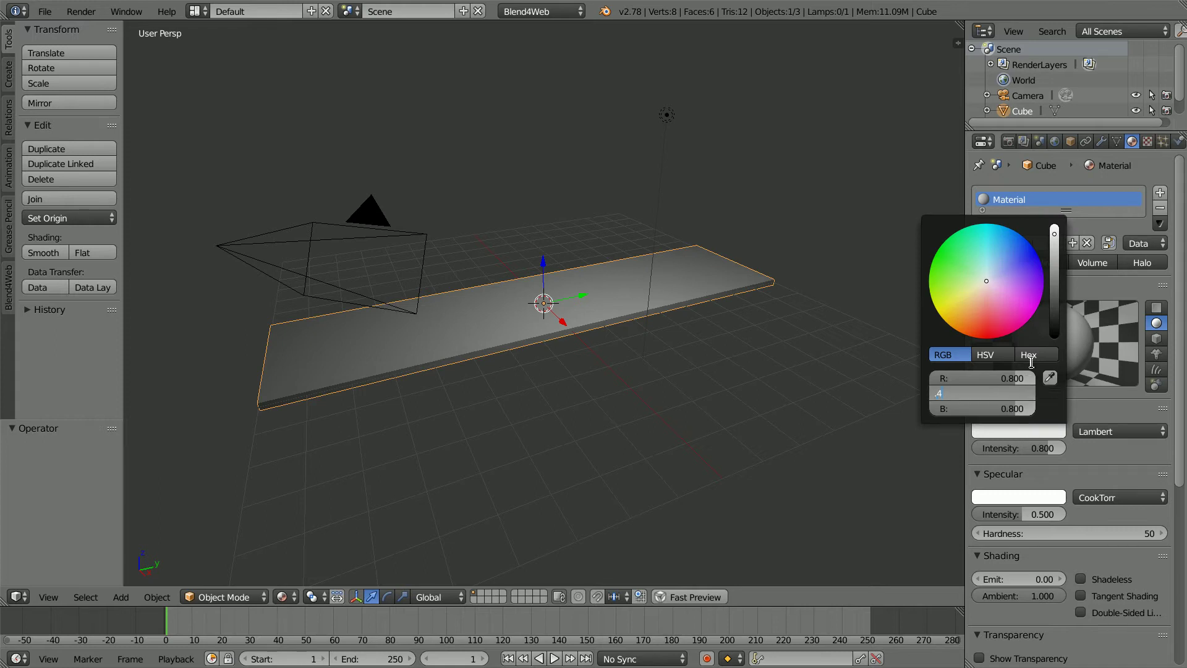
type(".4")
key("Tab")
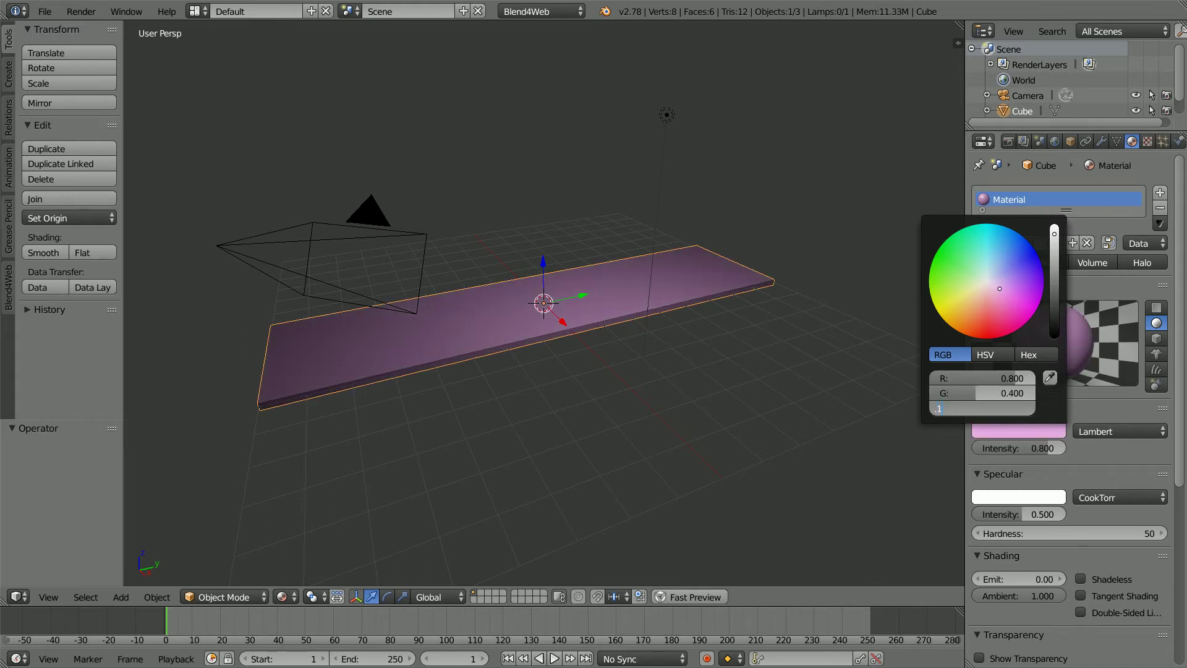
type(".1")
key("Return")
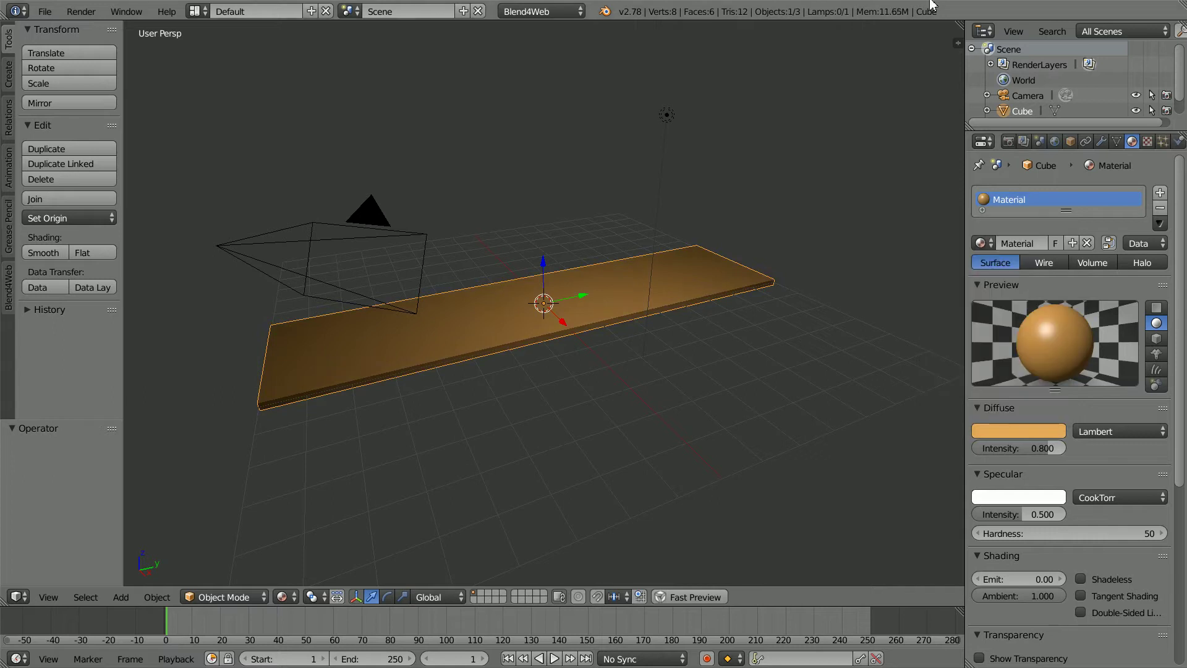
Step: Enable Object Physics and Collision Bounds on the slab
left_click(1179, 141)
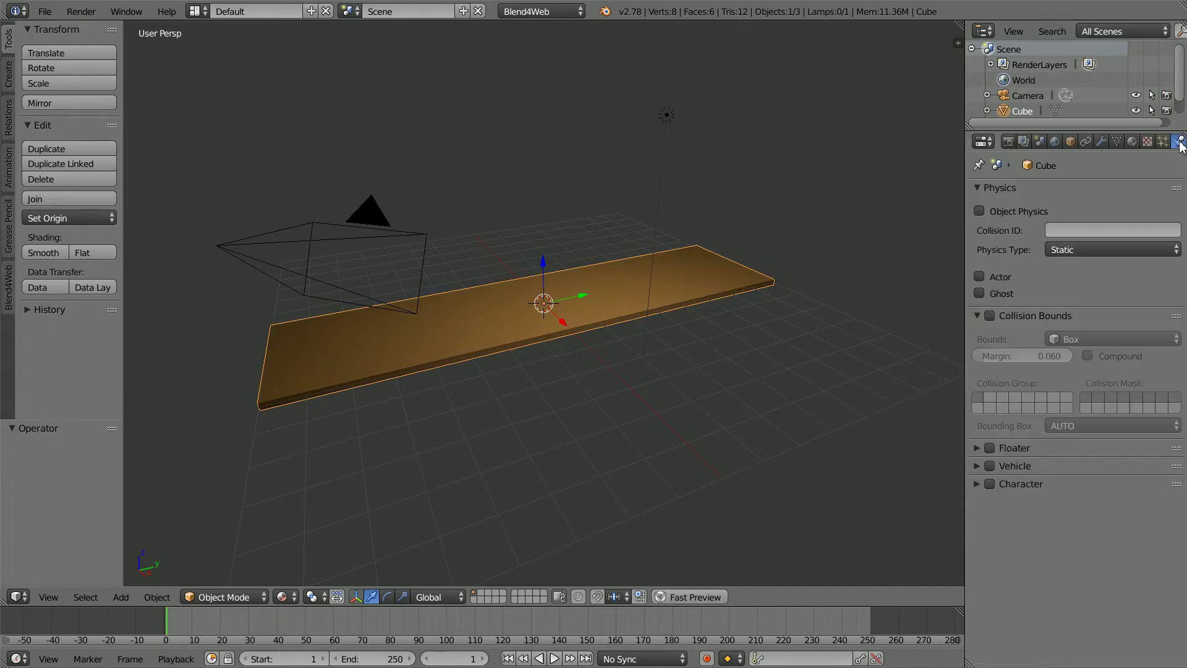
left_click(980, 212)
left_click(991, 315)
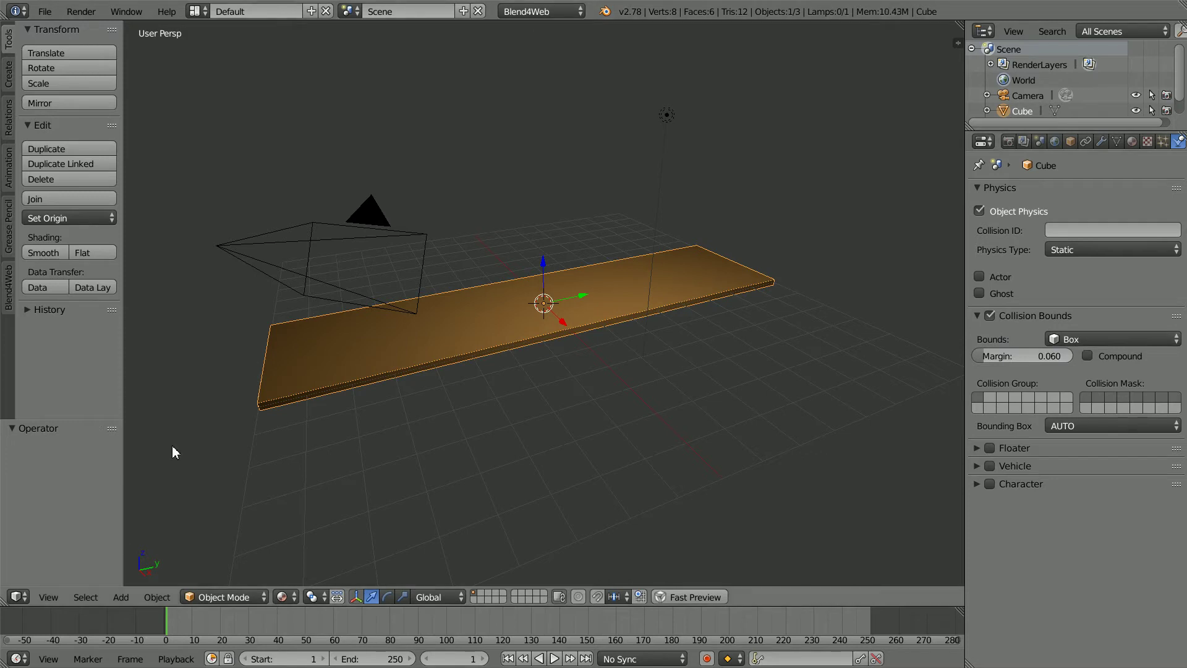
Step: Add a UV sphere and give it smooth shading
left_click(128, 602)
mouse_move(168, 580)
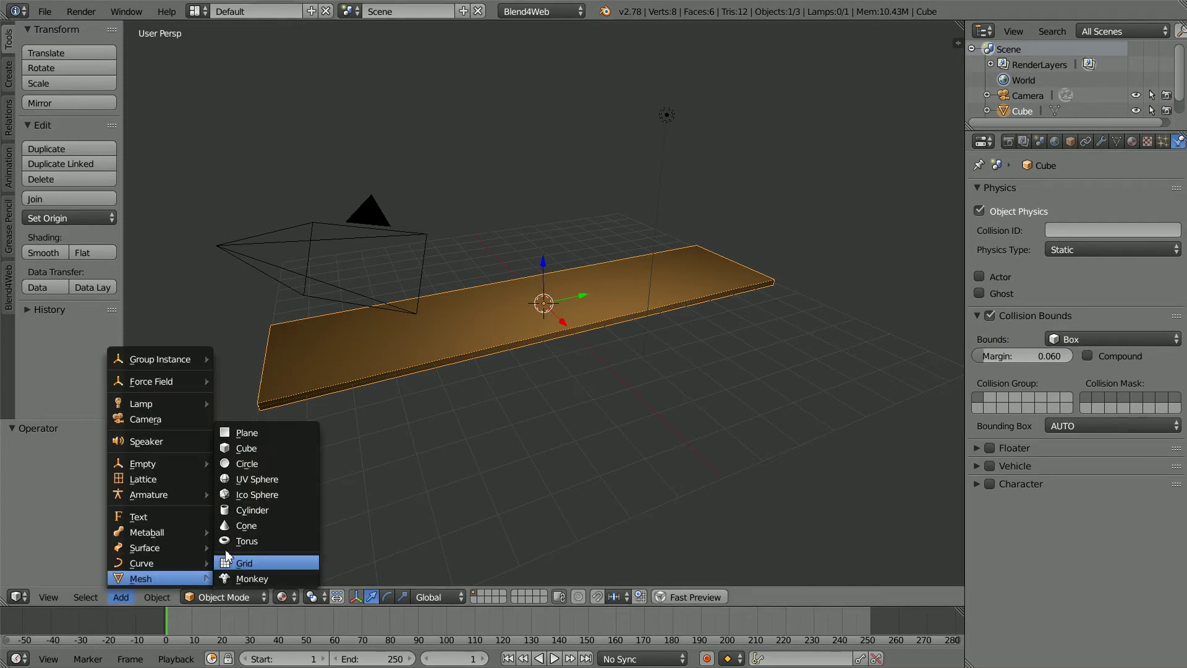
left_click(282, 477)
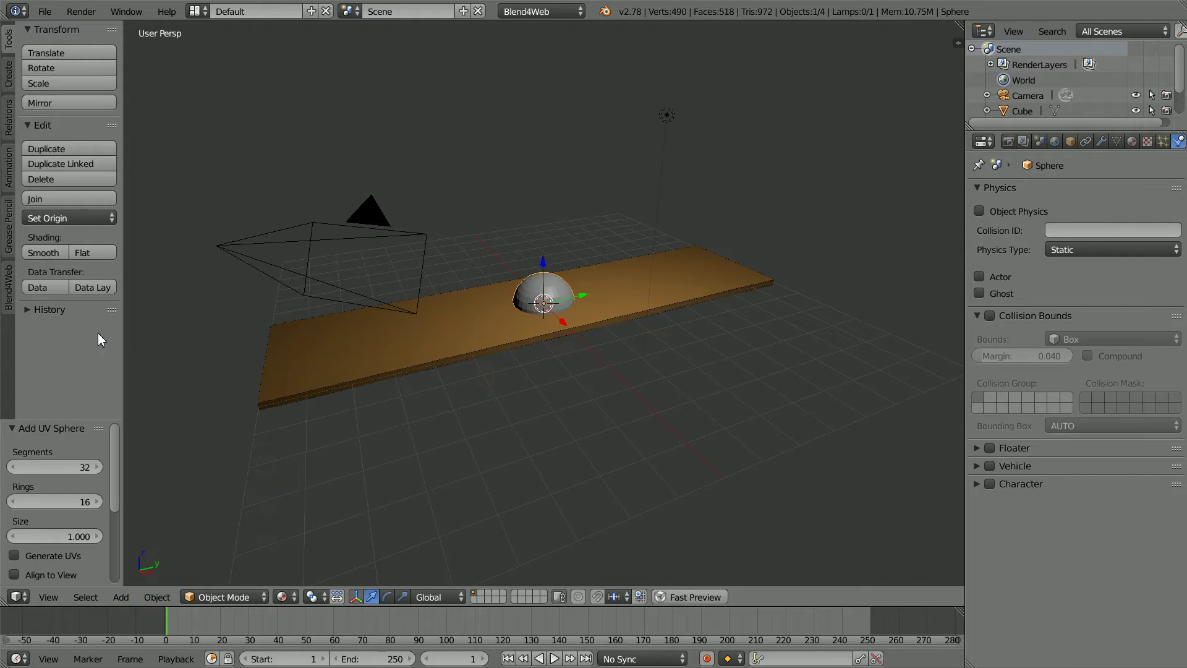
left_click(62, 256)
Step: Make the sphere a non-sleeping rigid body with sphere-shaped collision bounds
left_click(980, 212)
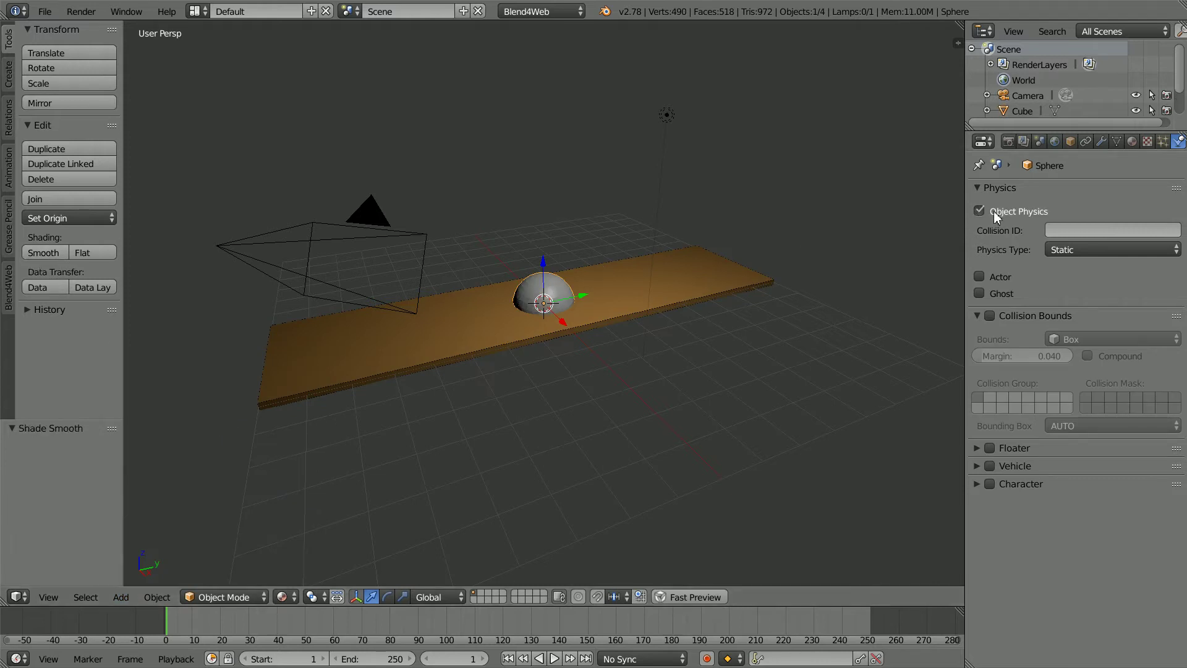
left_click(1066, 250)
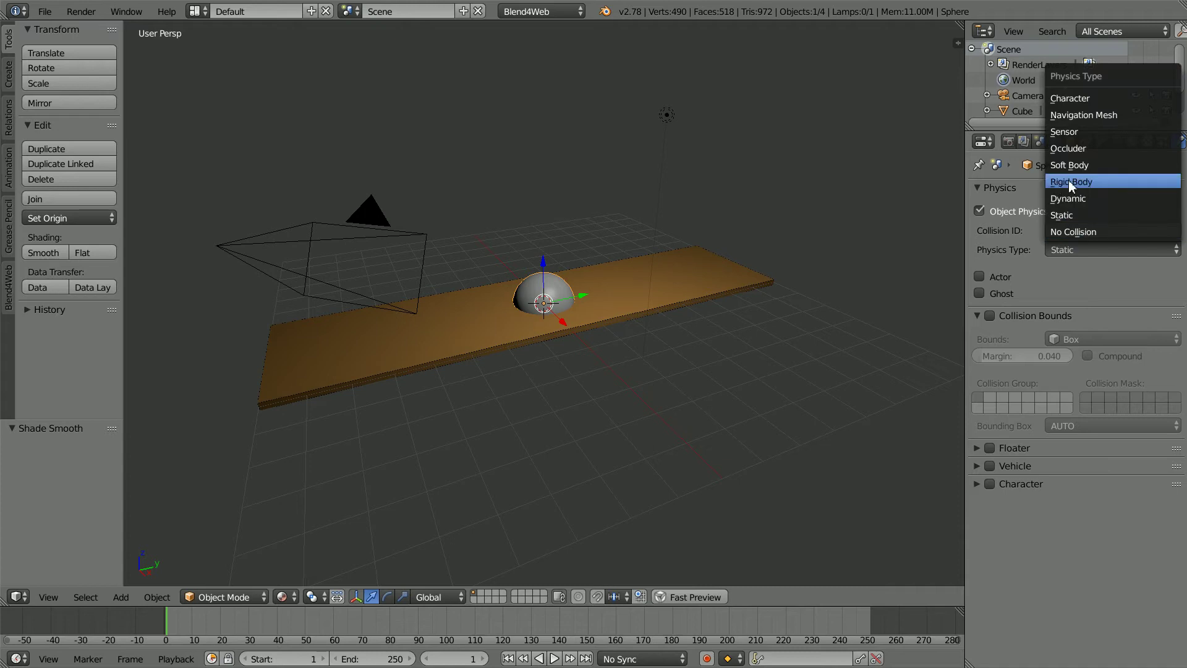
left_click(1109, 182)
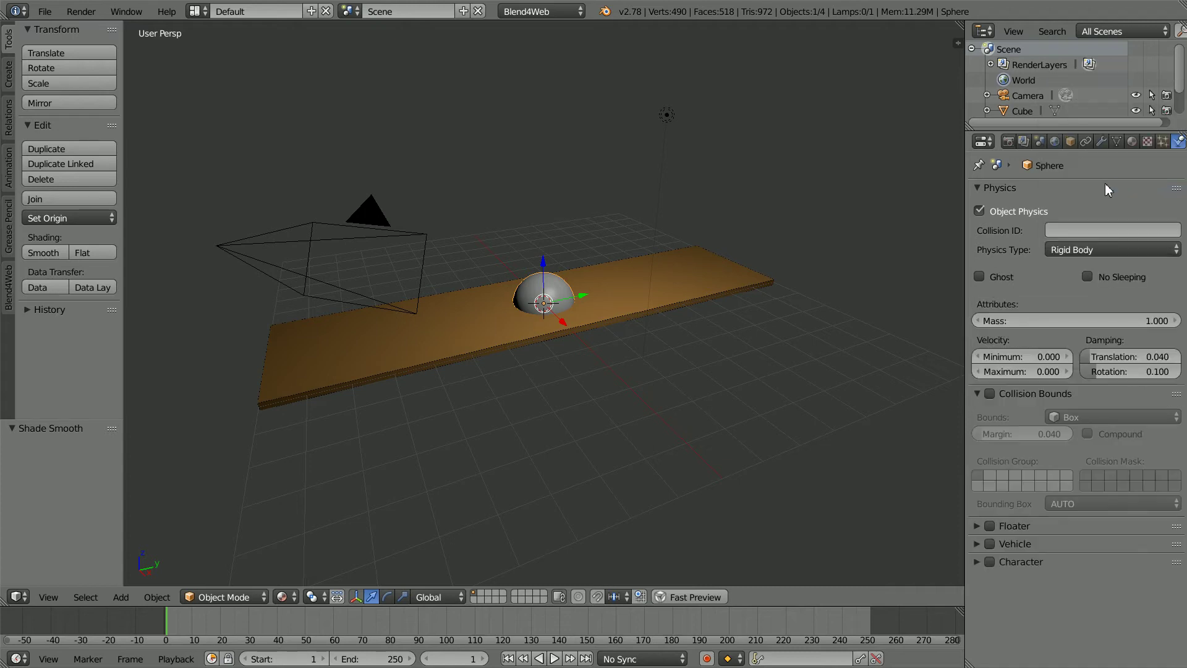
left_click(1088, 278)
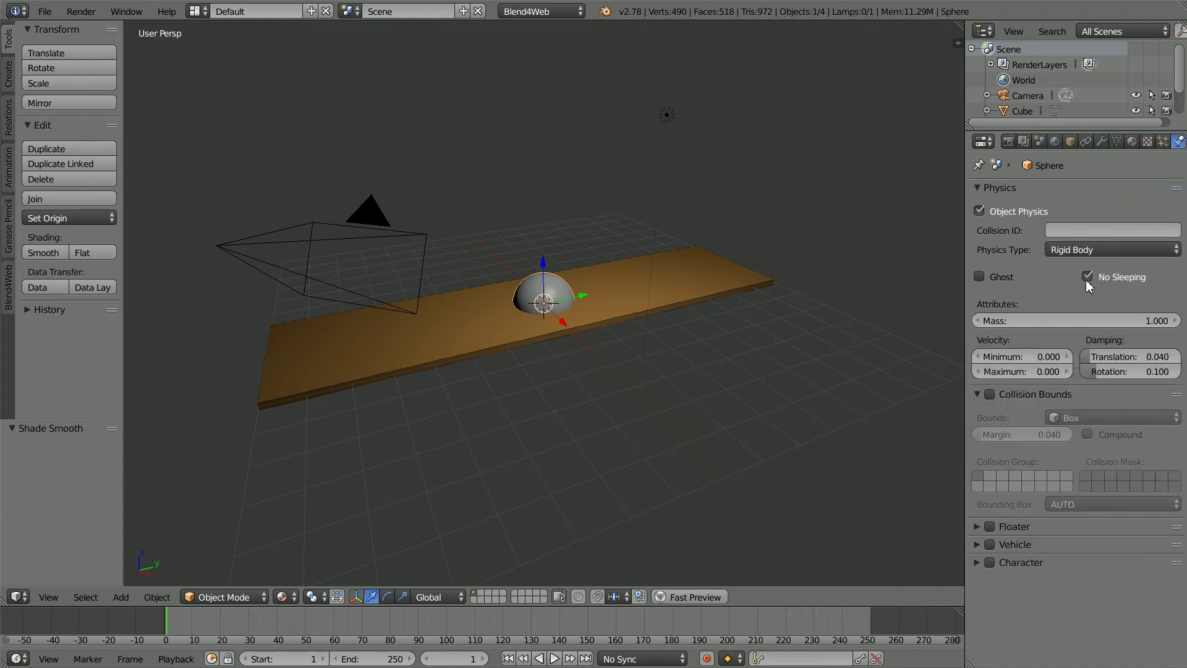
left_click(990, 394)
left_click(1113, 419)
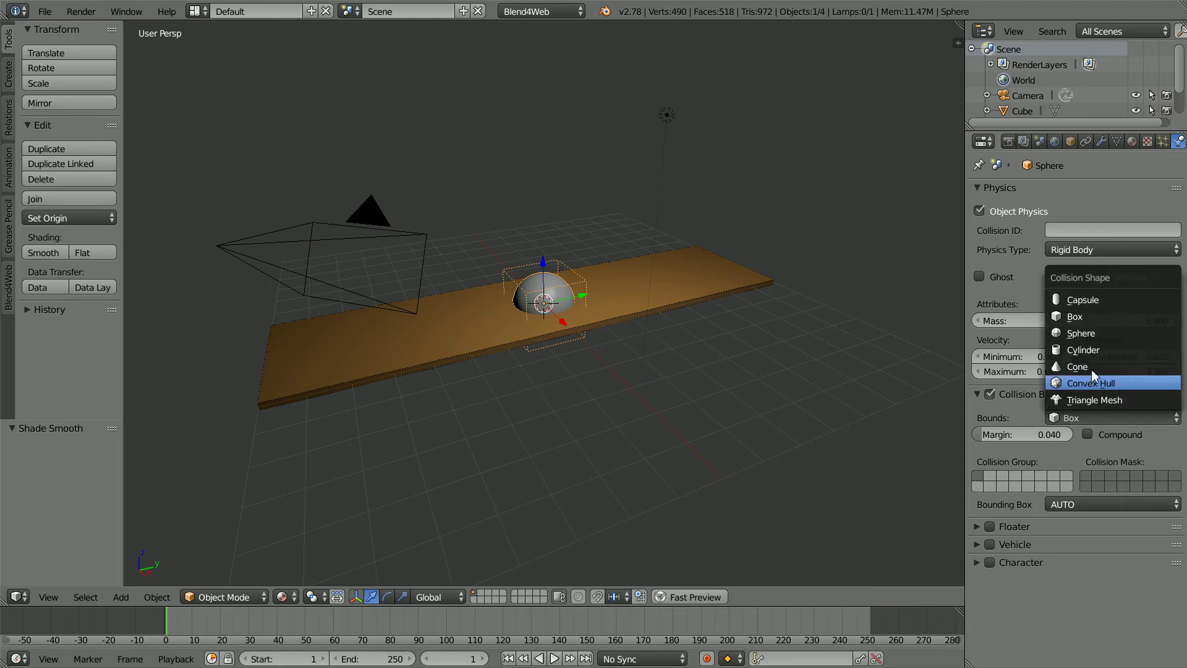
left_click(1113, 334)
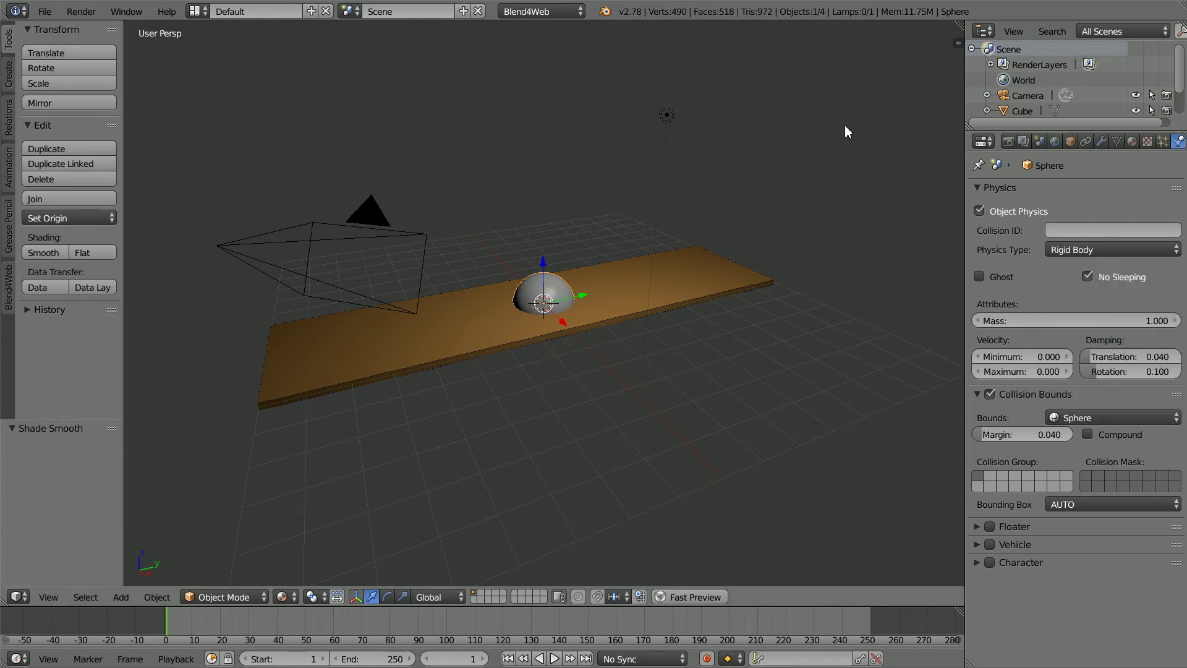
Step: Scale the sphere to 0.4, place it at Y -7, Z 0.5, and apply scale on export
left_click(1070, 143)
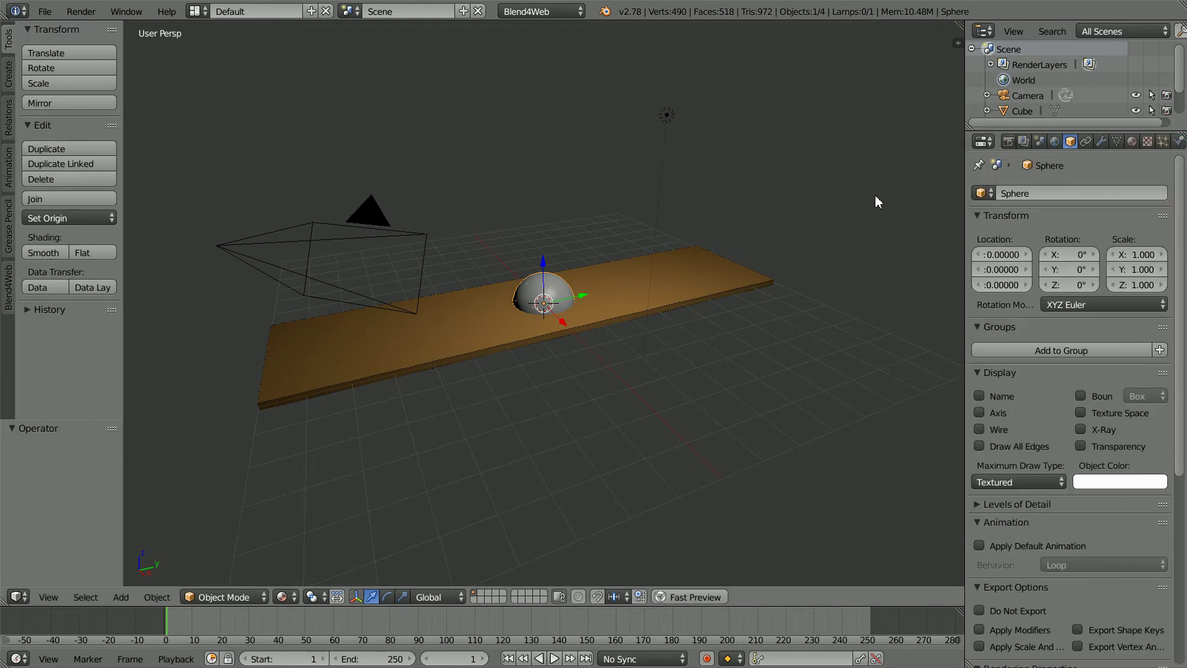
type("s.4")
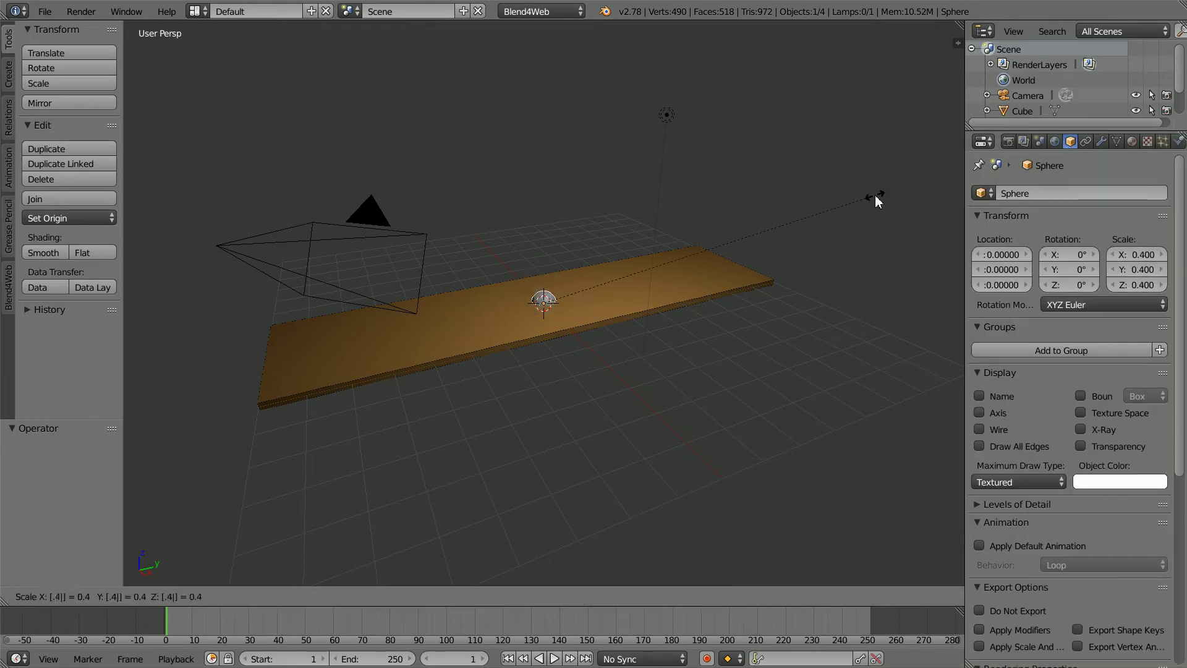
key("Return")
left_click(999, 286)
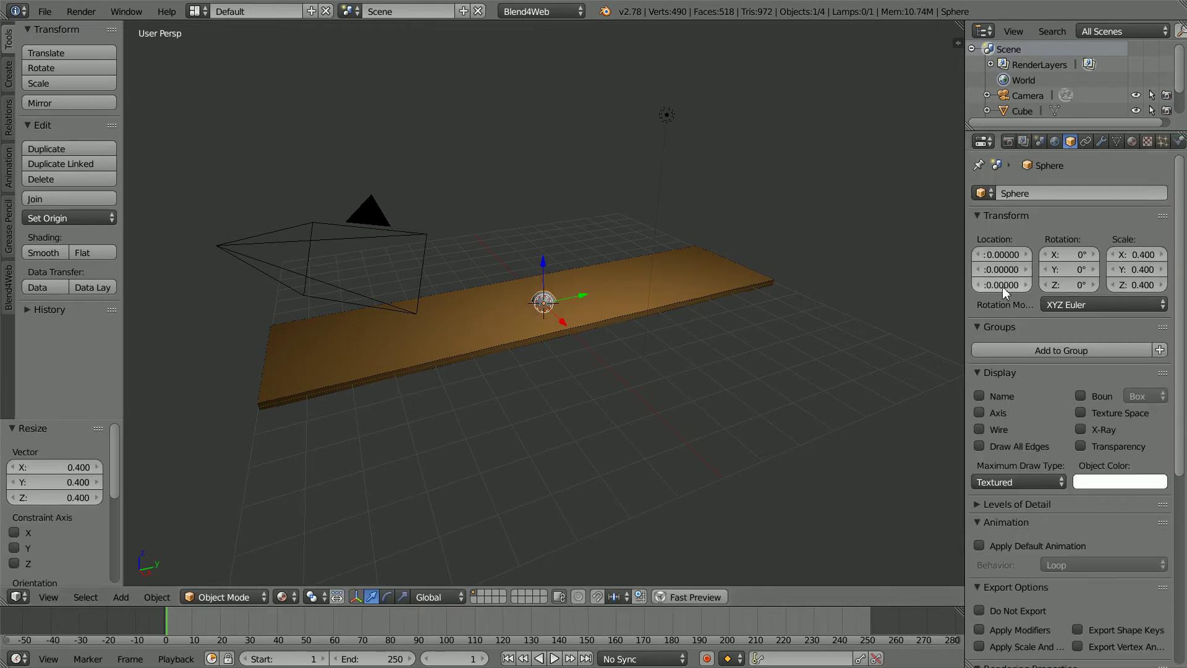
key("BackSpace")
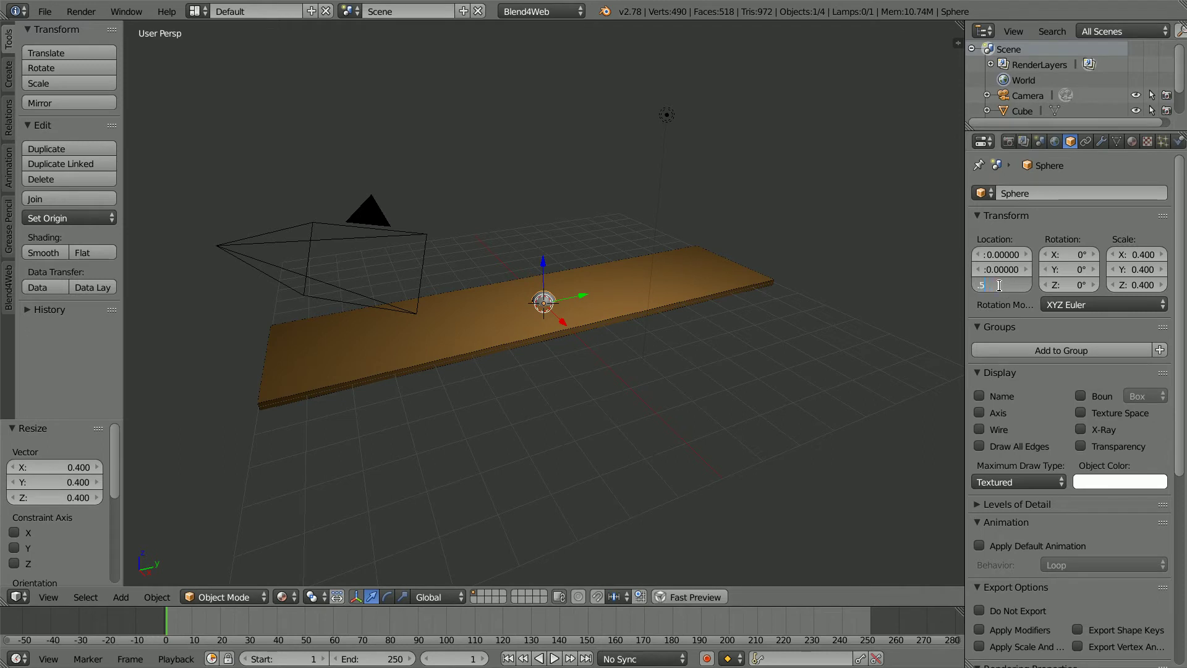
type(".5")
key("Return")
left_click(997, 270)
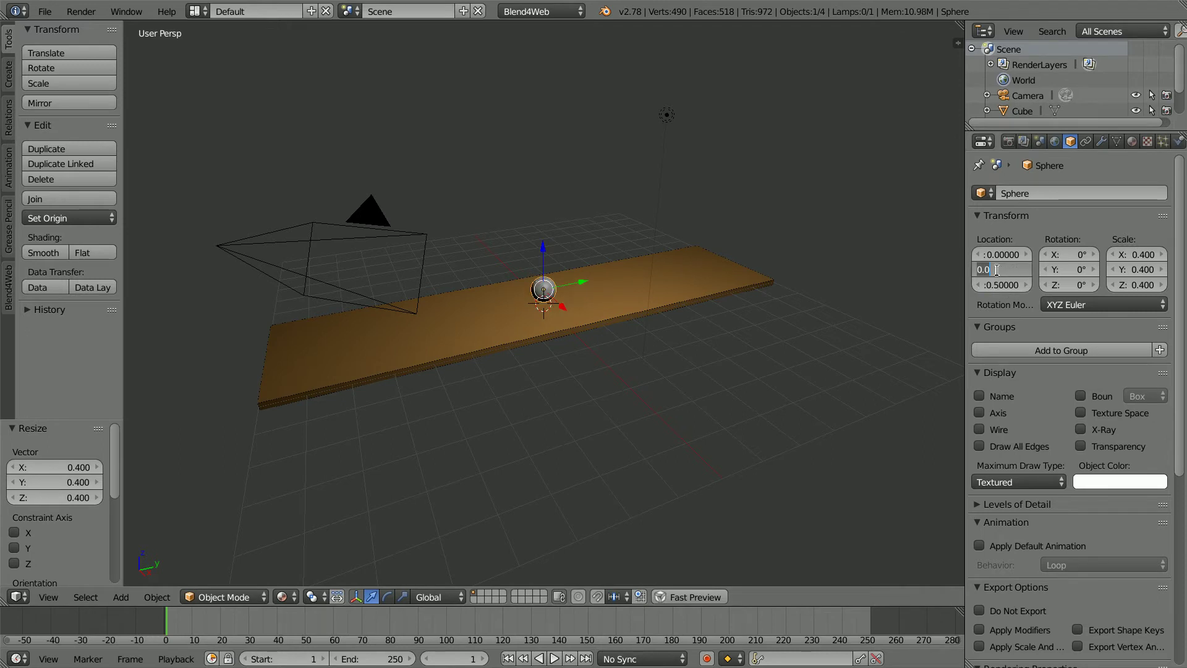
type("-7")
key("Return")
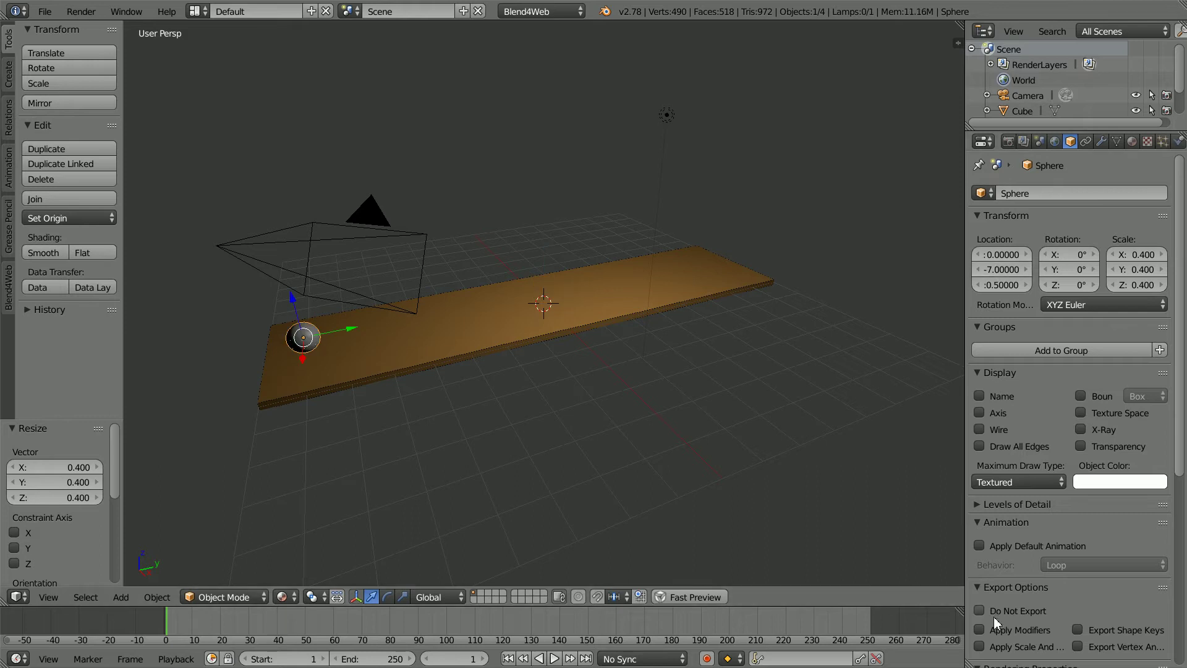
left_click(979, 647)
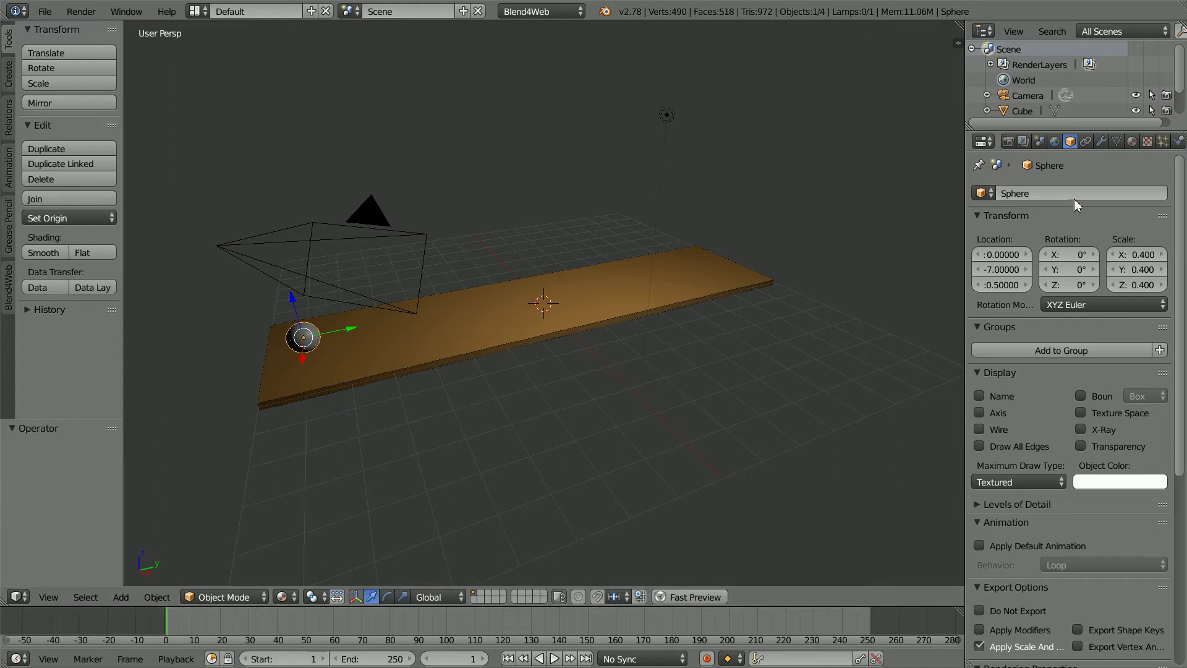
Step: Create a new ball material with diffuse red 0.1 and green 0.6
left_click(1135, 142)
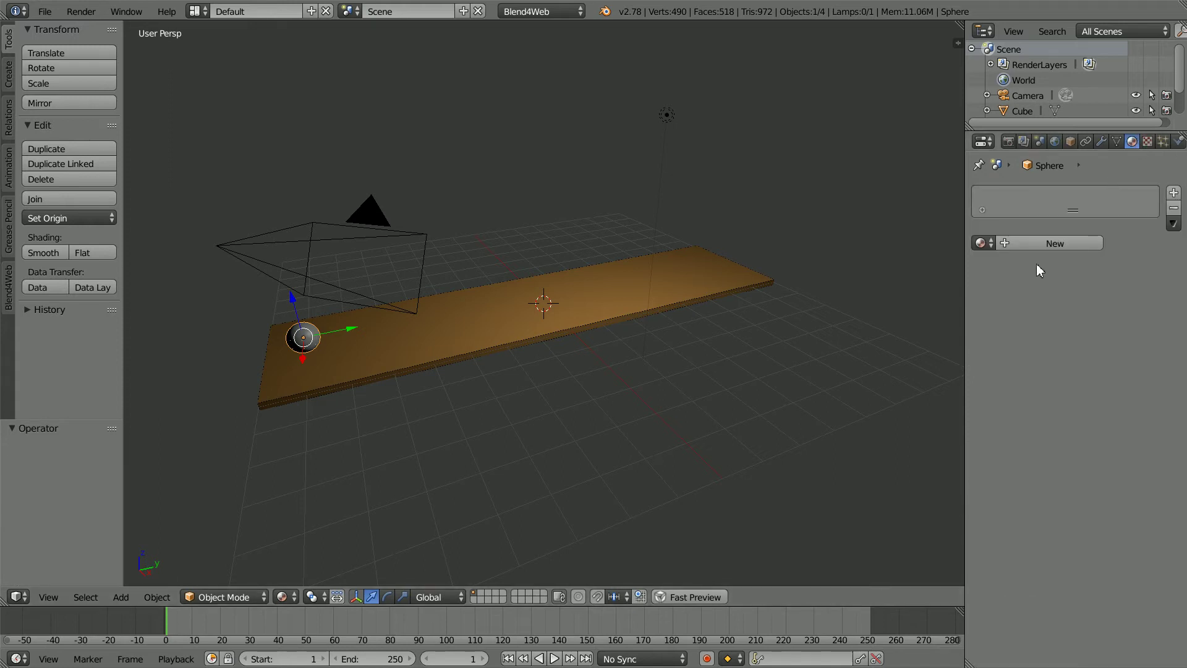
left_click(1074, 243)
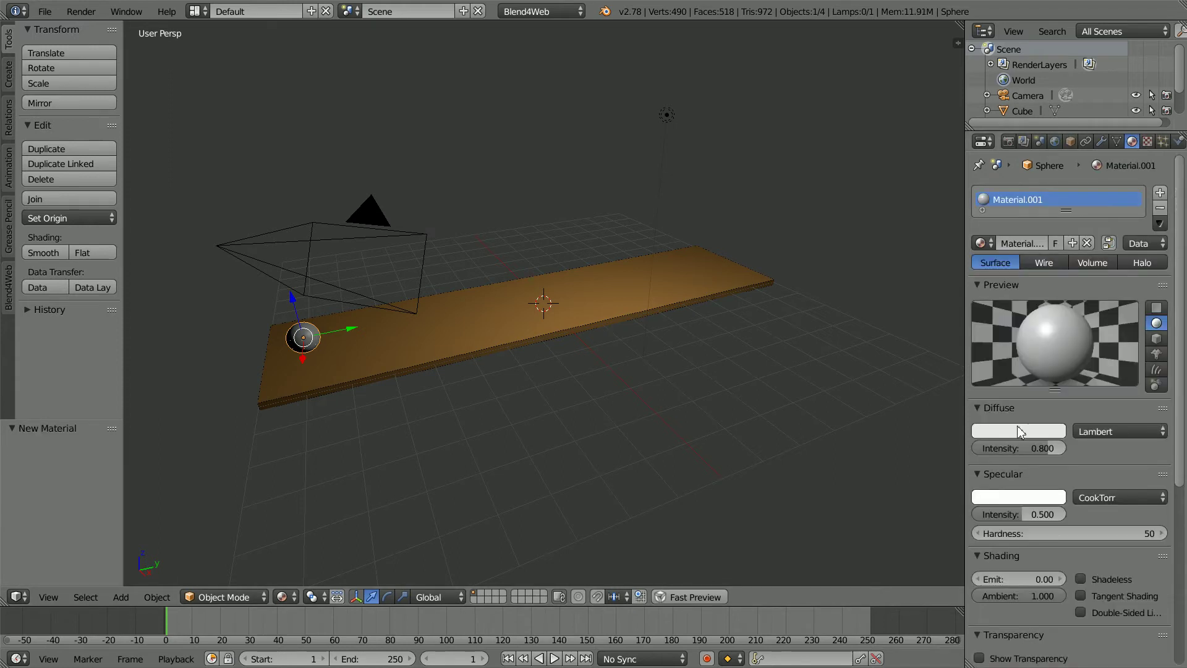
left_click(1020, 431)
double_click(1013, 378)
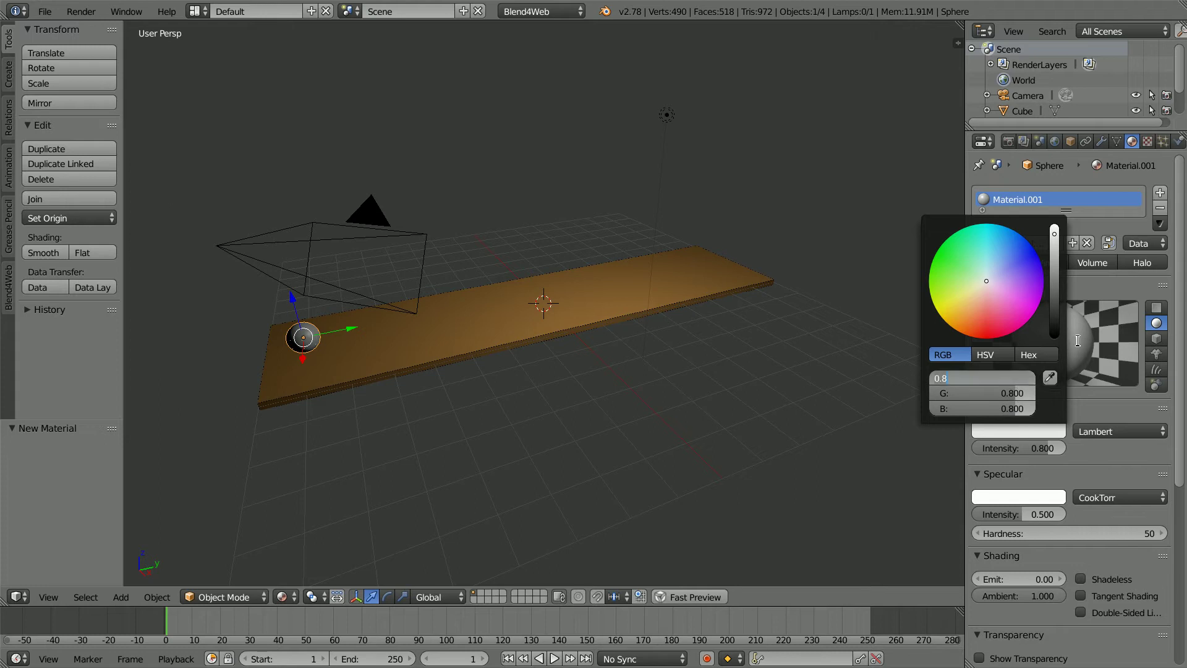
type(".1")
key("Tab")
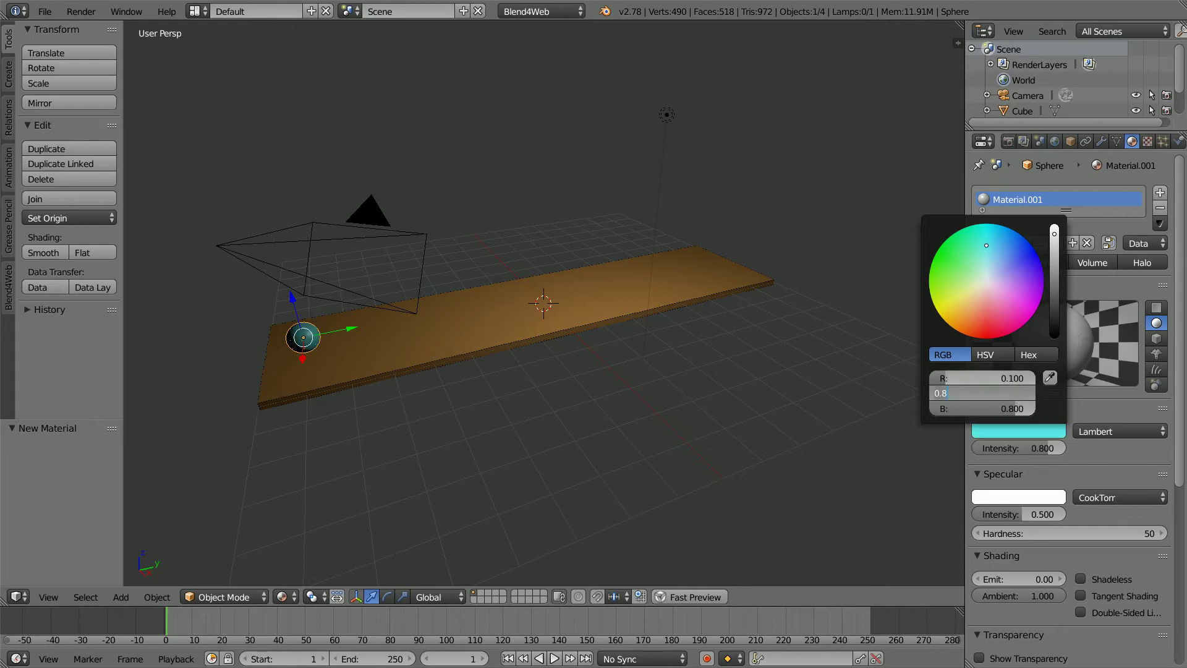
type(".6")
key("Return")
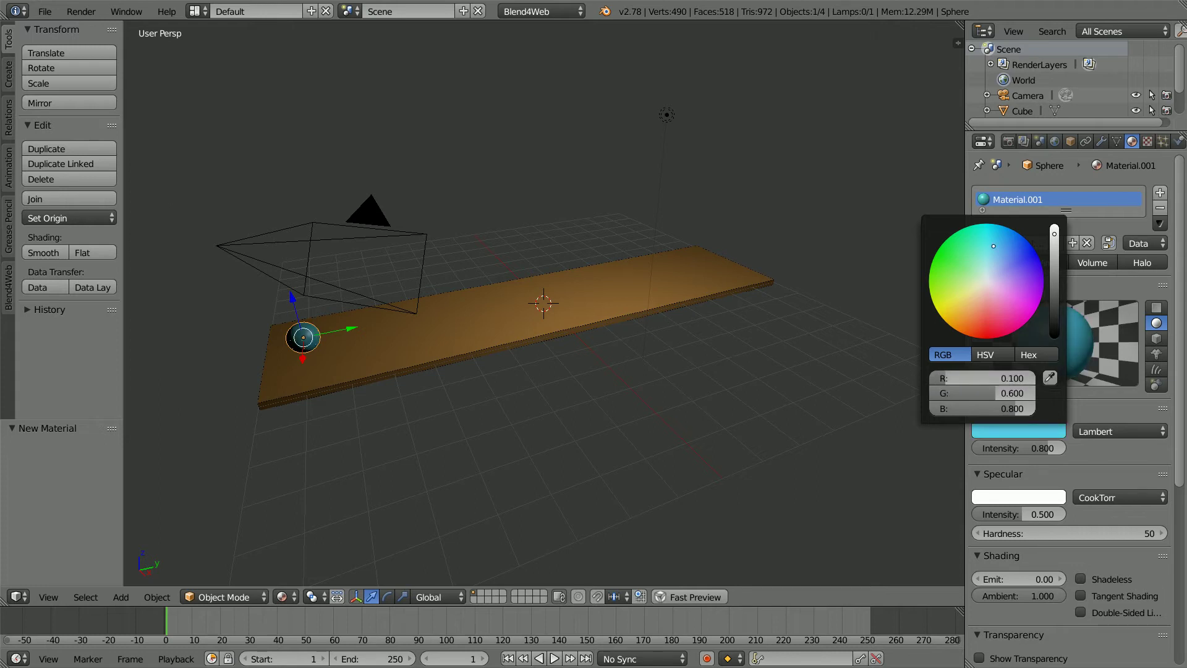
Step: Set the specular shader to WardIso at intensity 1.0 and emit to 0.1
left_click(1115, 499)
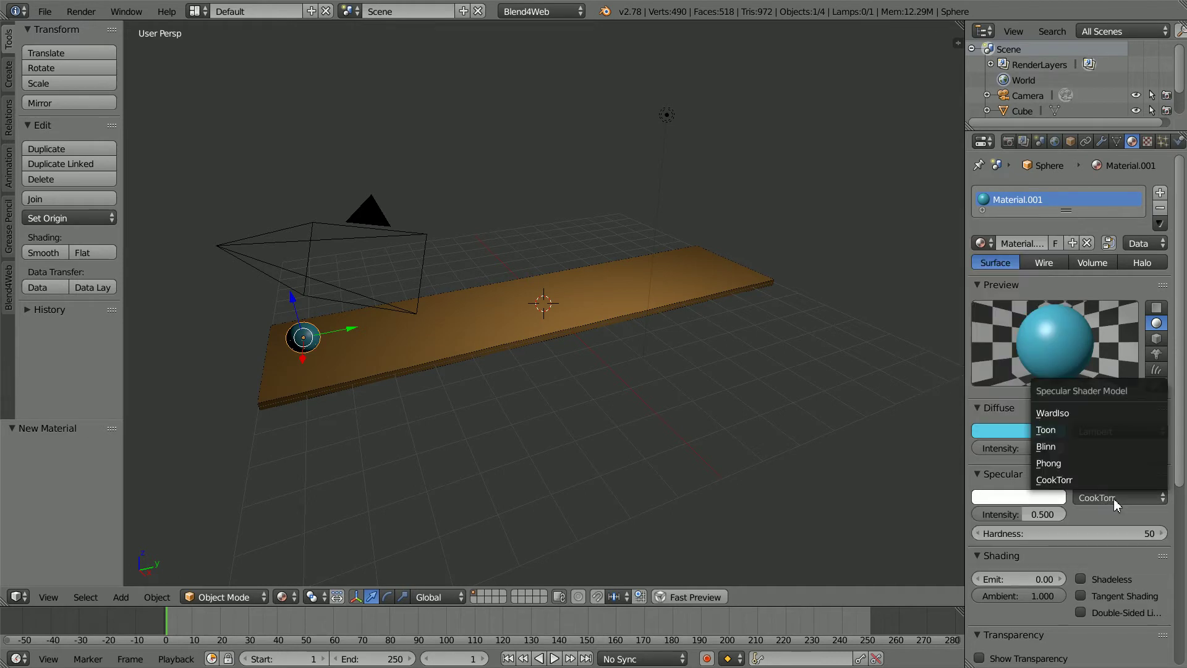
left_click(1089, 419)
left_click_drag(1023, 515, 1065, 514)
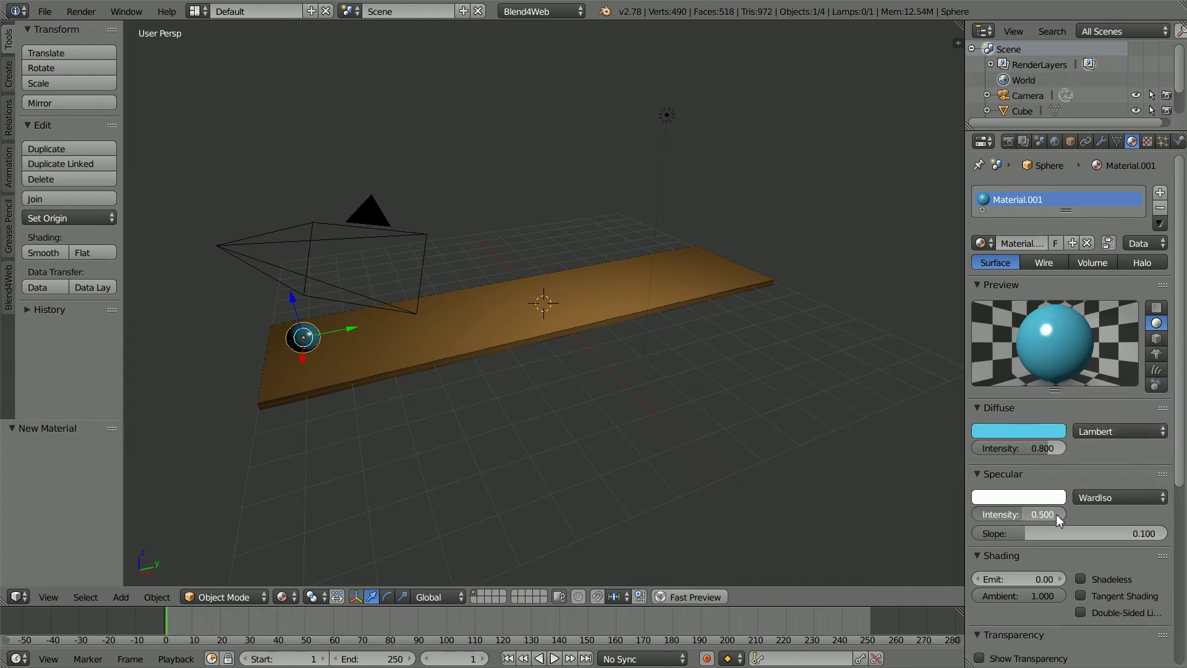
left_click(1025, 579)
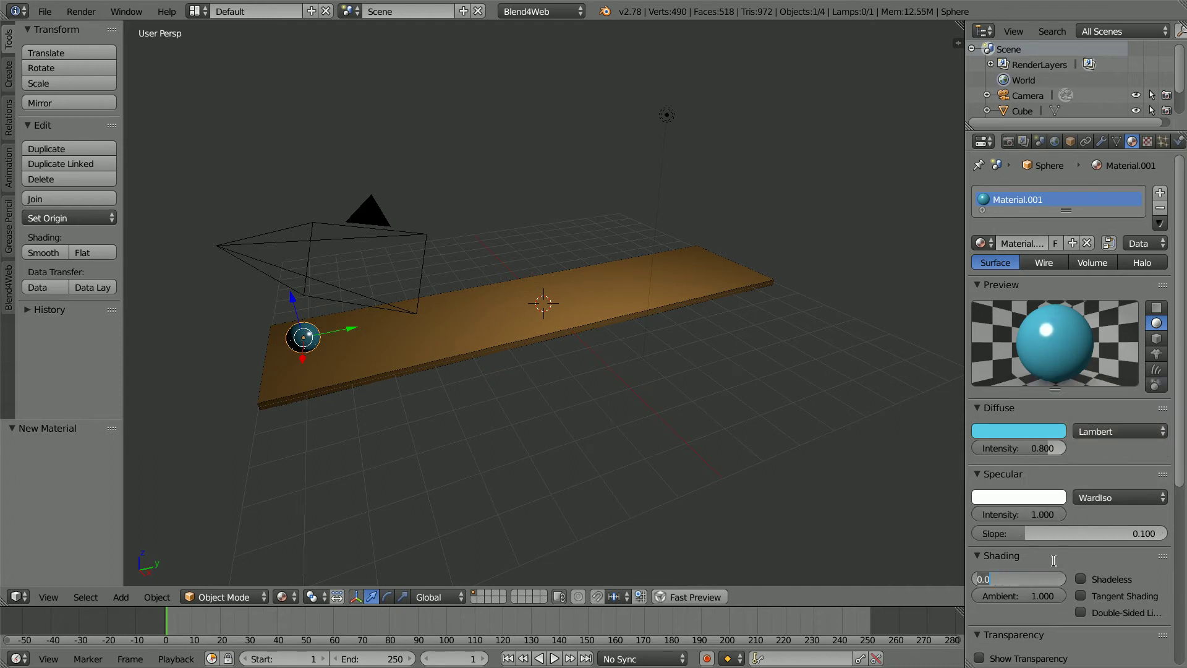
type("0.1")
key("Return")
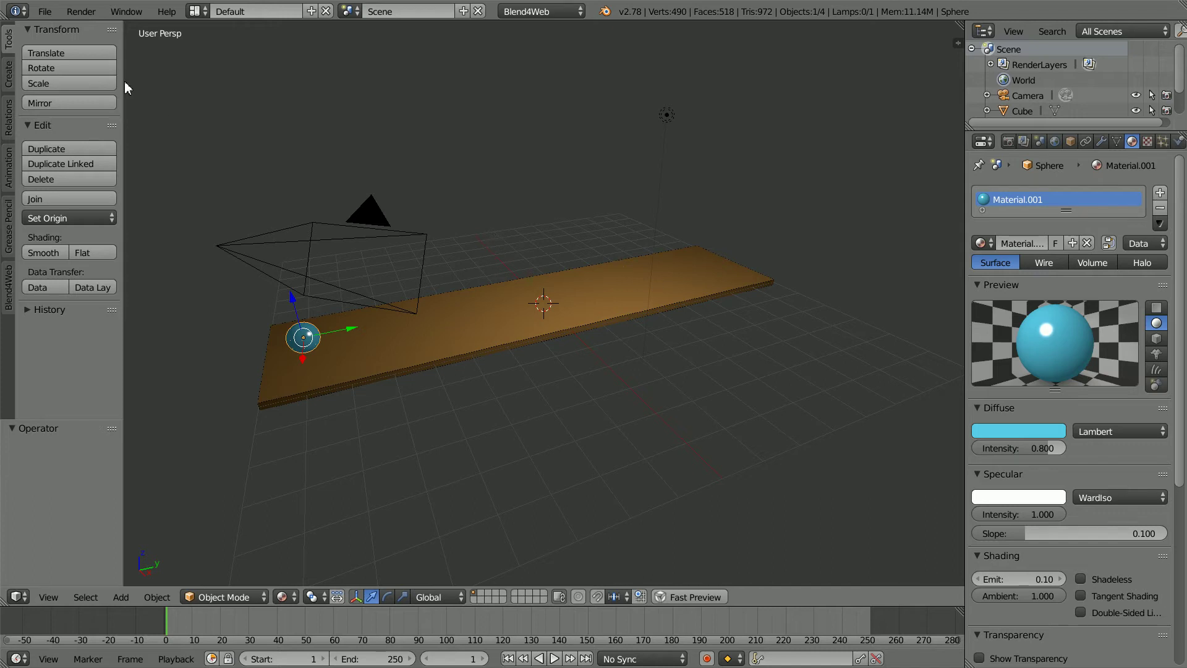
Step: Append the skittle object from skittle4.blend's Object folder via File > Append
left_click(45, 11)
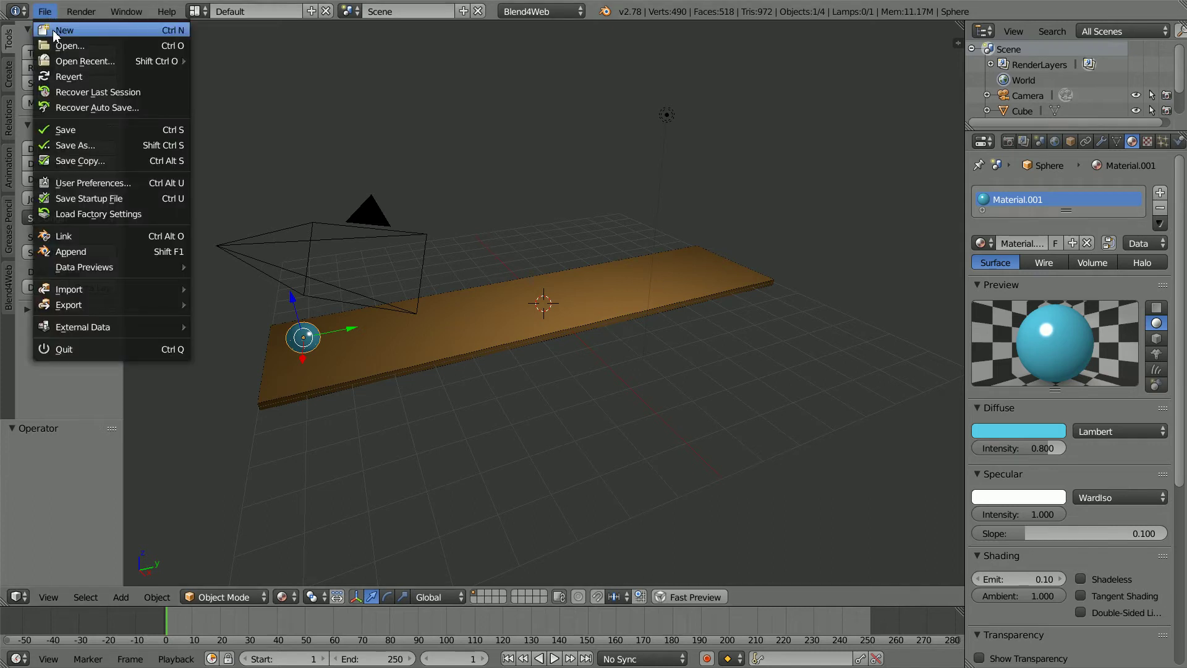
left_click(77, 252)
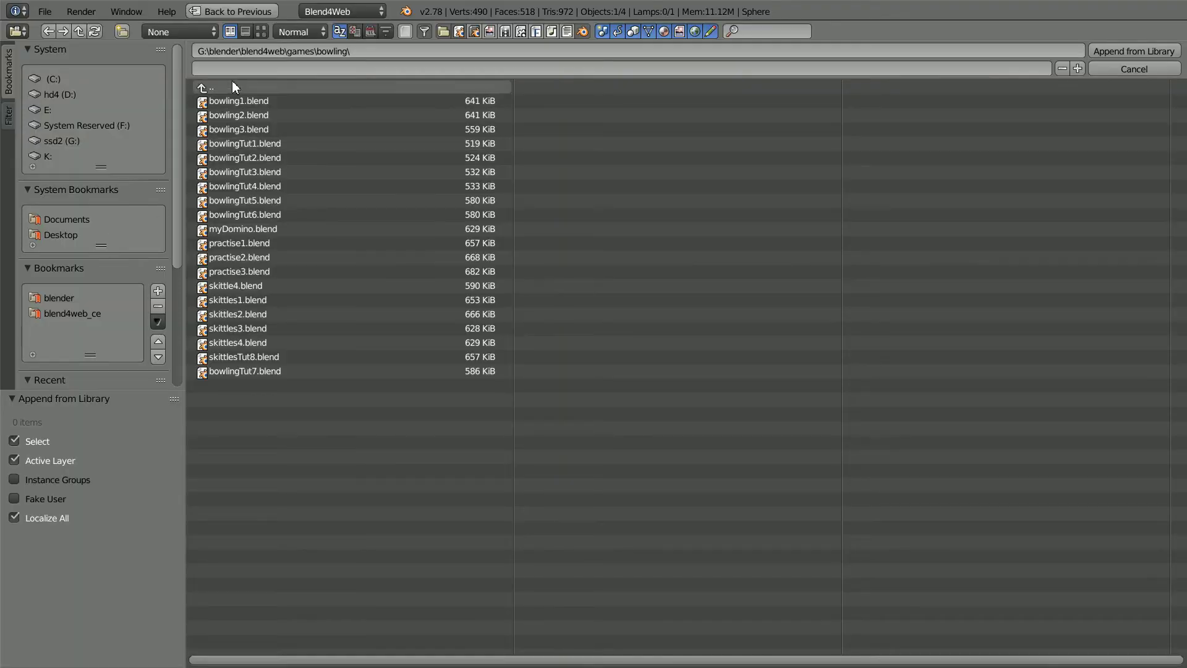
double_click(254, 287)
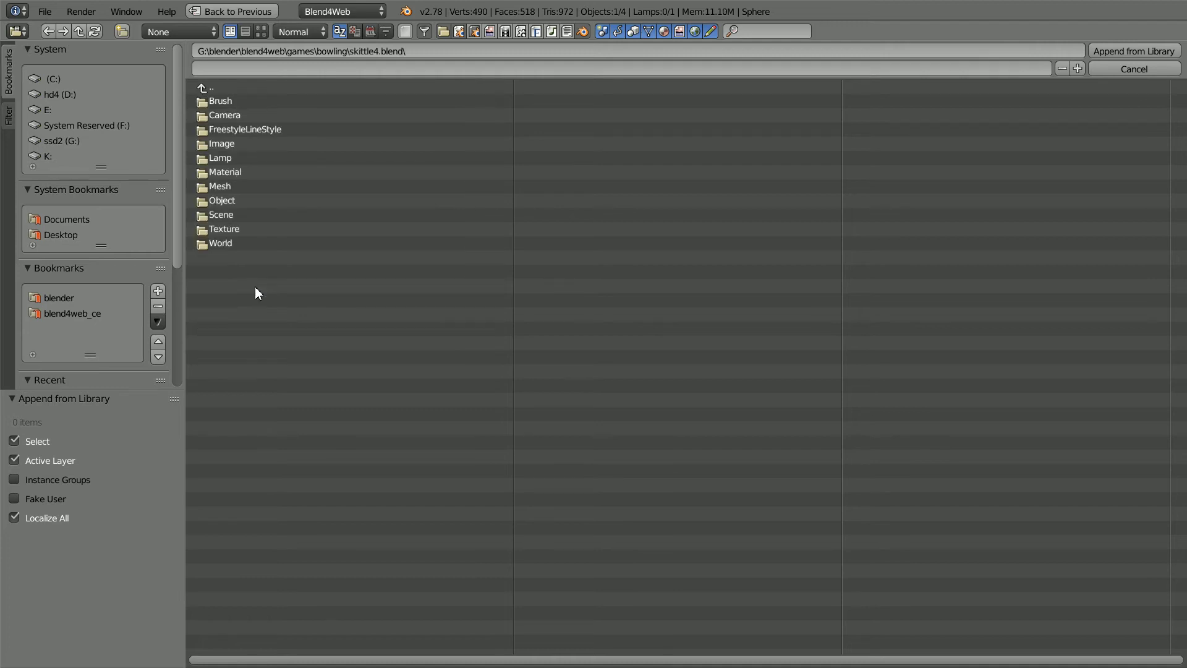
left_click(211, 204)
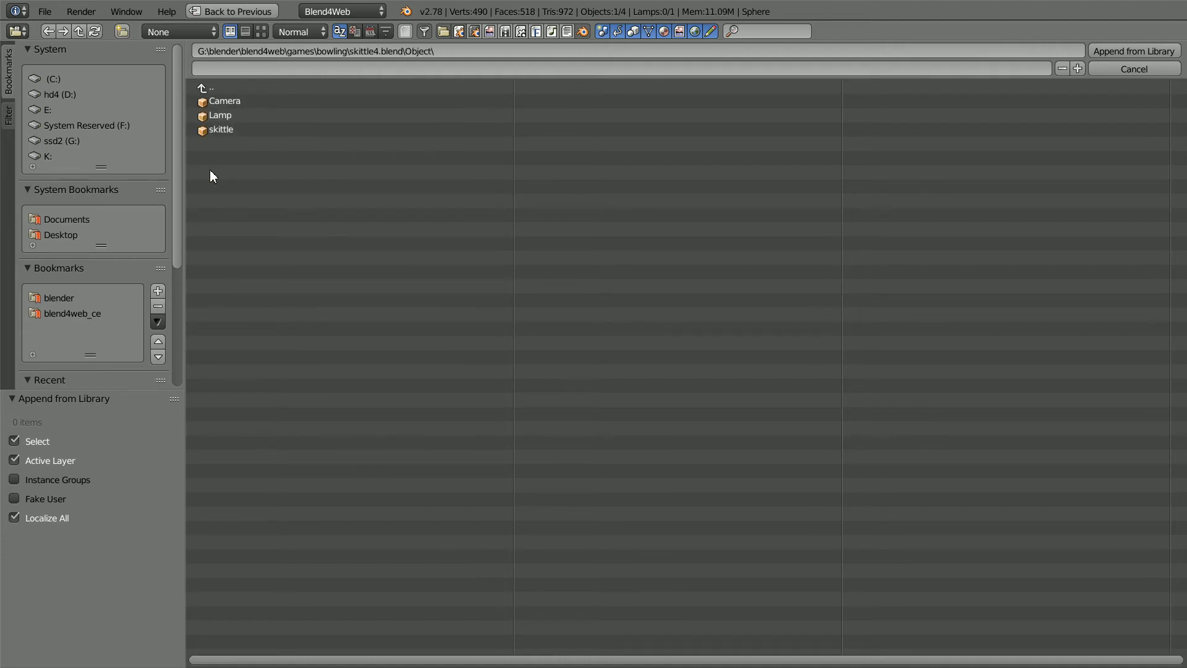
left_click(230, 128)
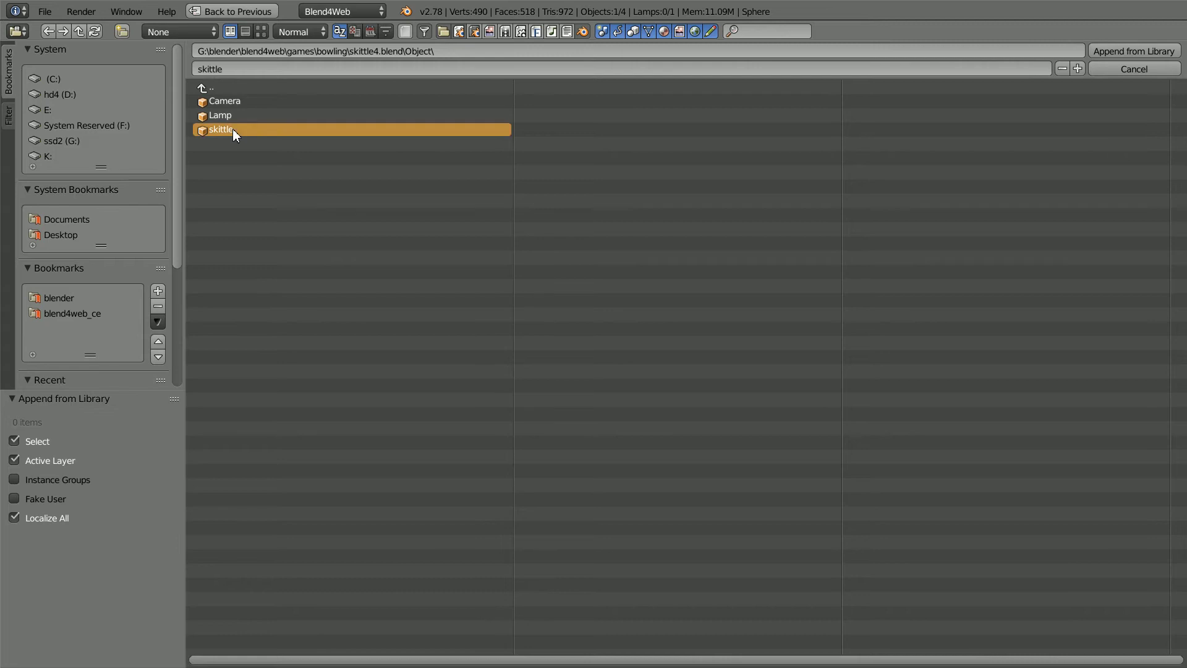
left_click(1153, 52)
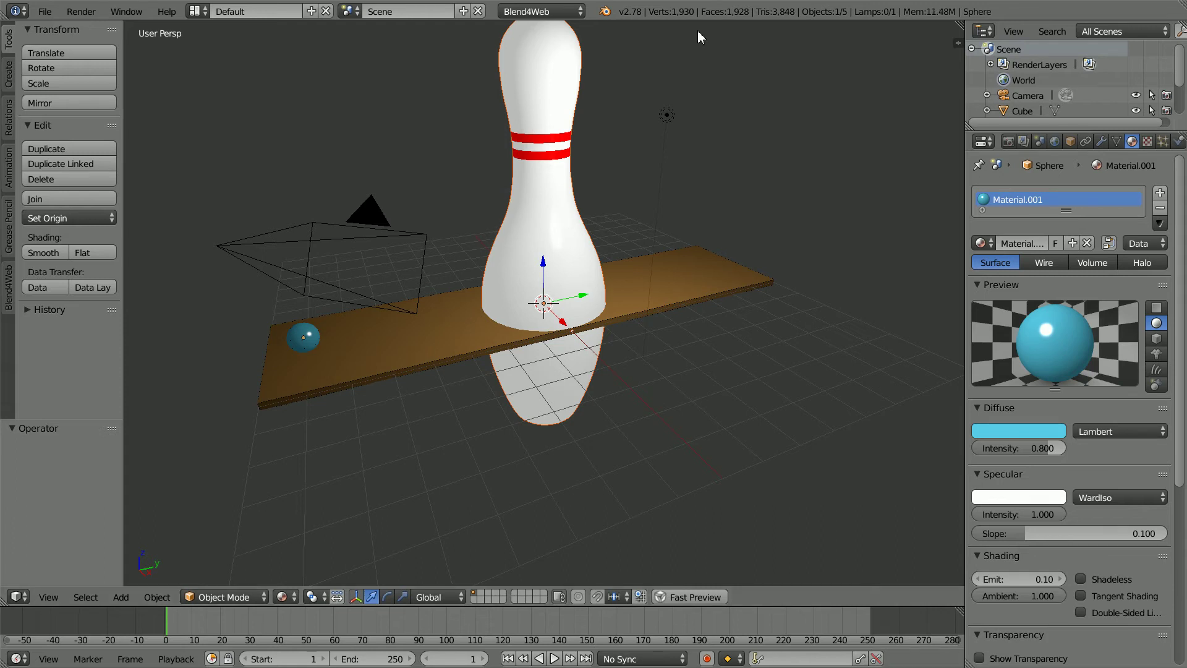
Step: Scale the skittle to 0.1 and enable Apply Scale in its export options
left_click(1070, 141)
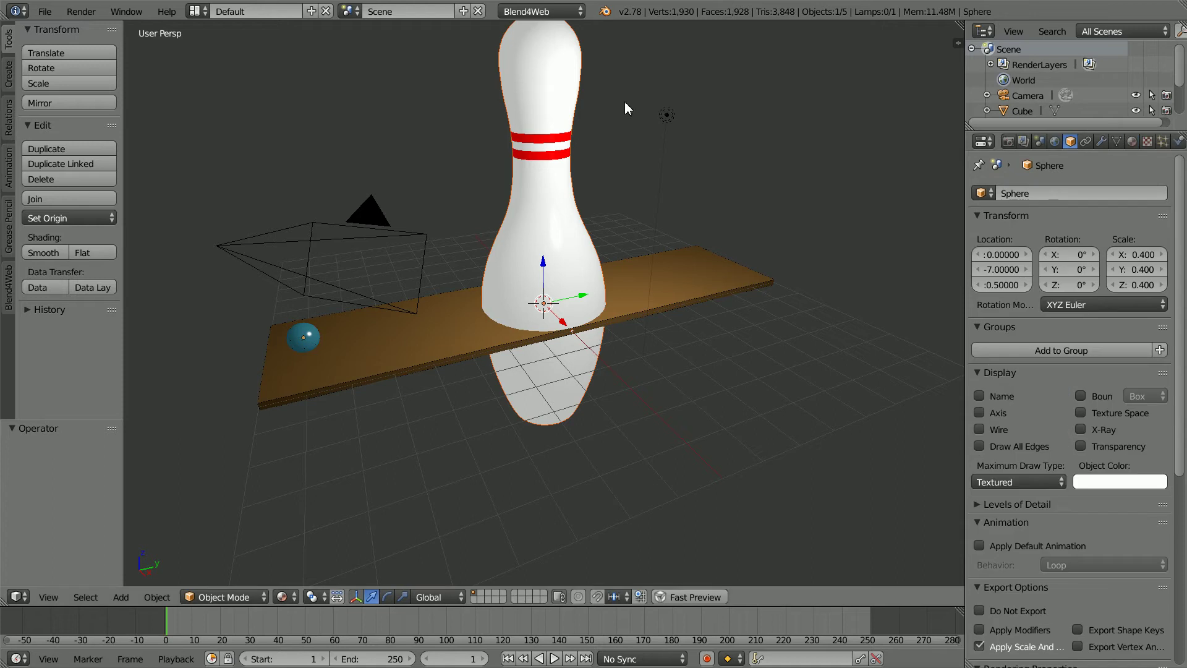
right_click(565, 107)
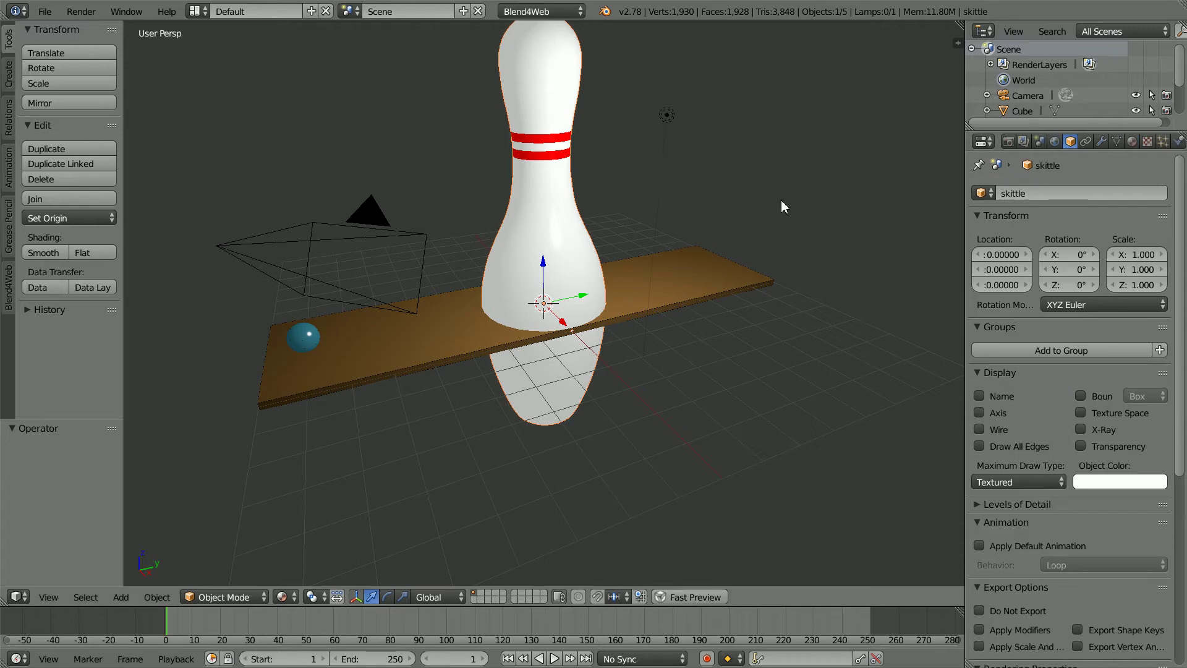
key("s")
type(".1")
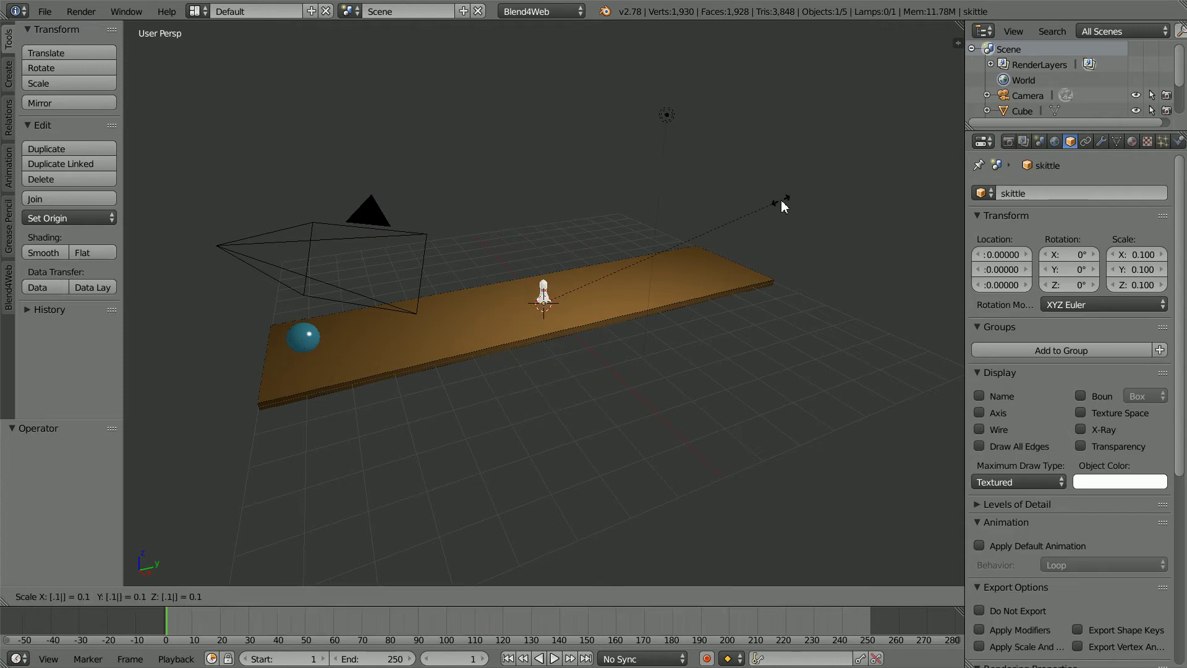
key("Return")
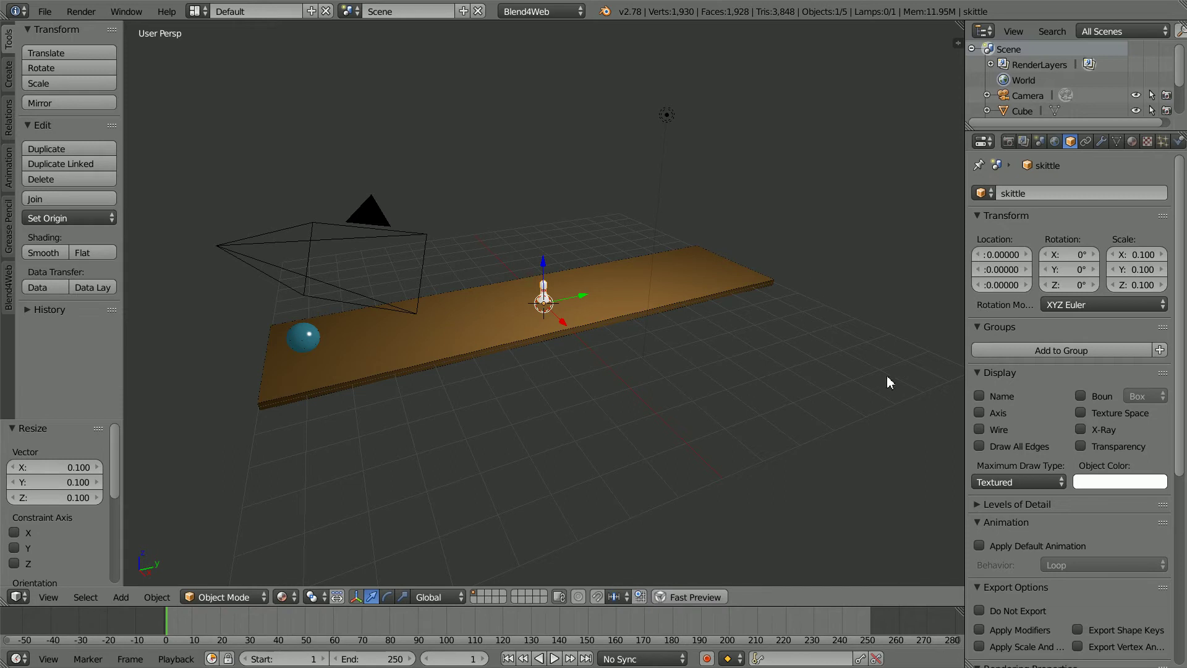
left_click(980, 647)
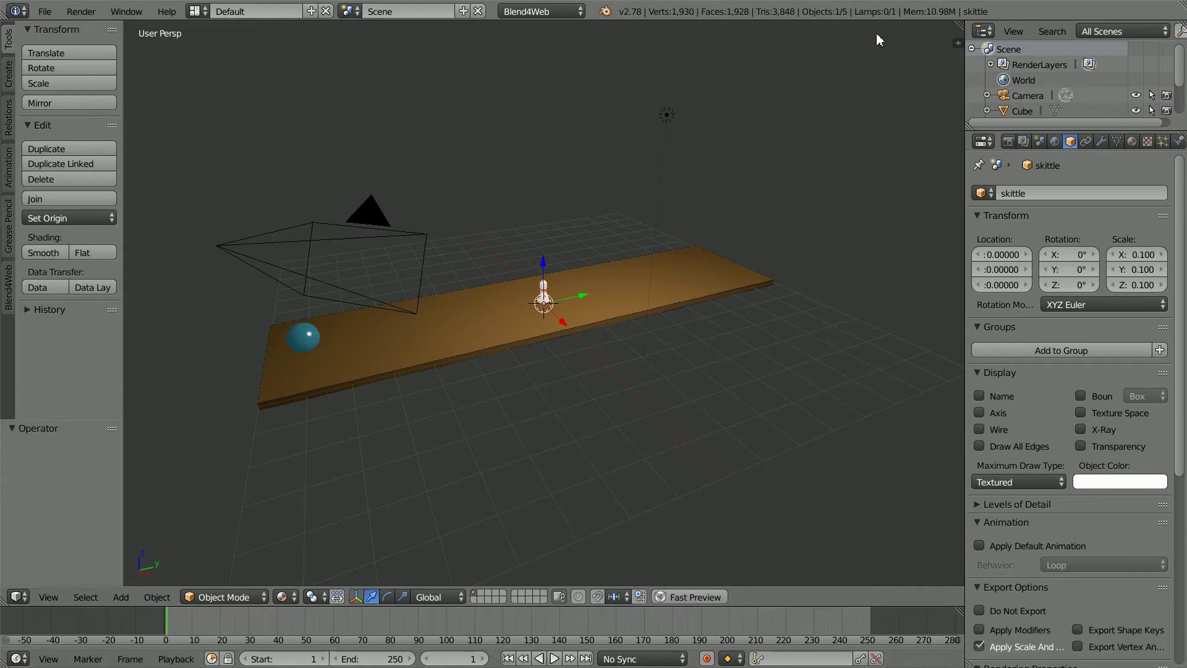
Step: Move the skittle to Y 6, Z 0.5 and frame it with View Selected
left_click(1002, 273)
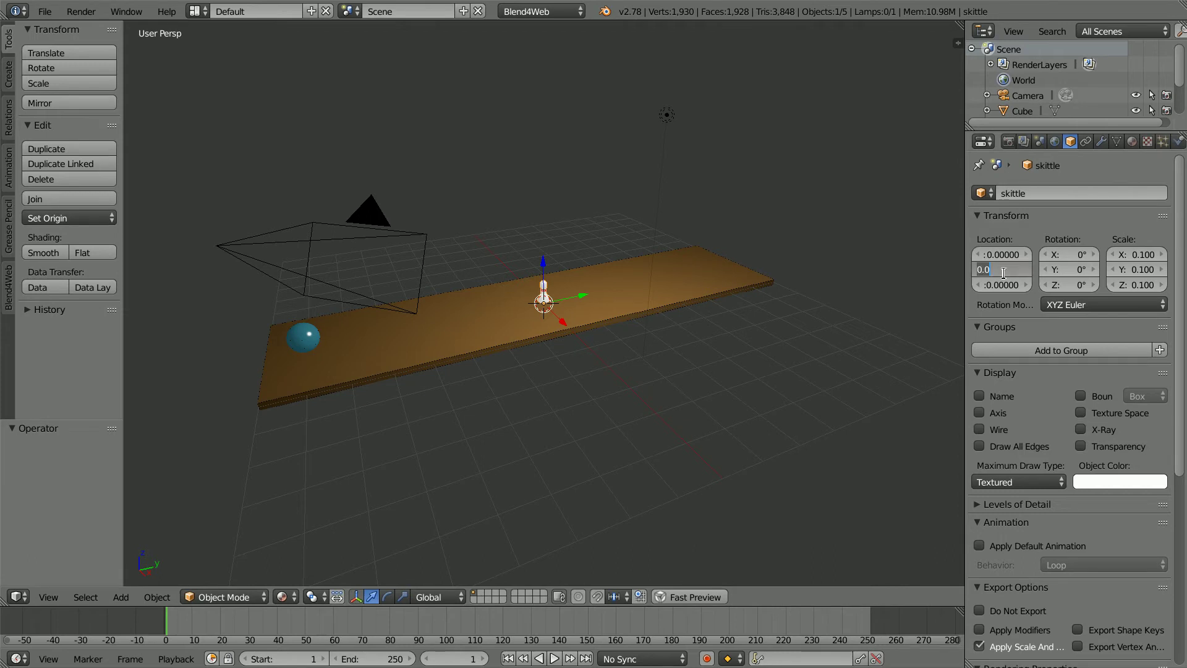
type("6")
key("Tab")
key("BackSpace")
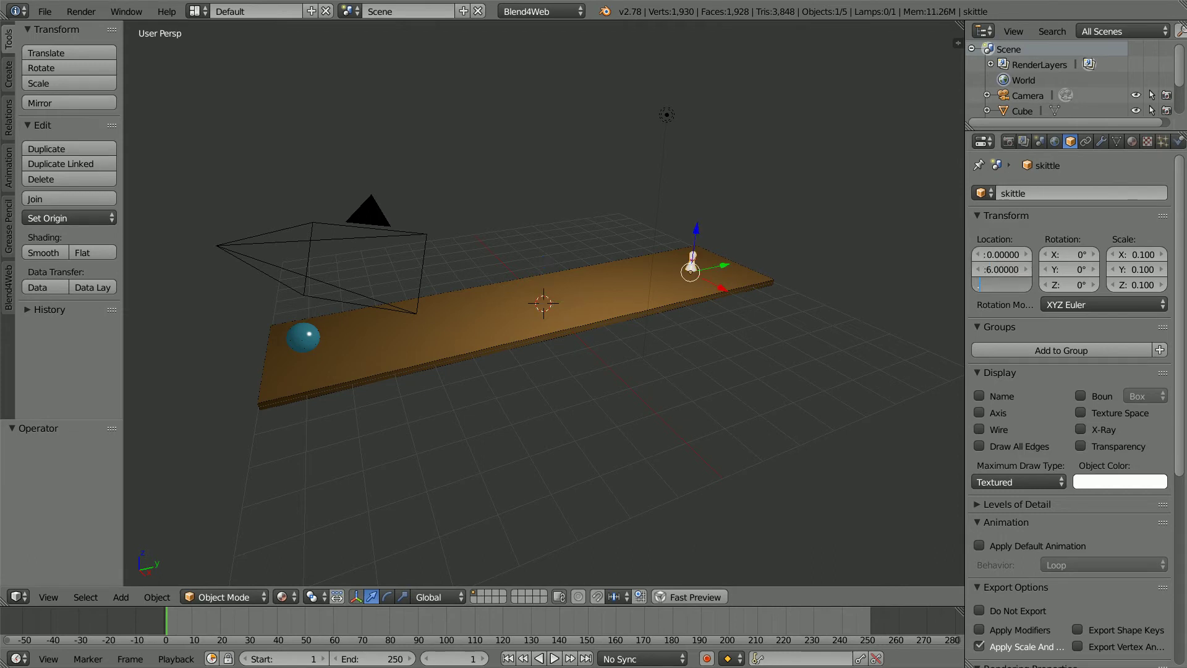
type(".5")
key("Return")
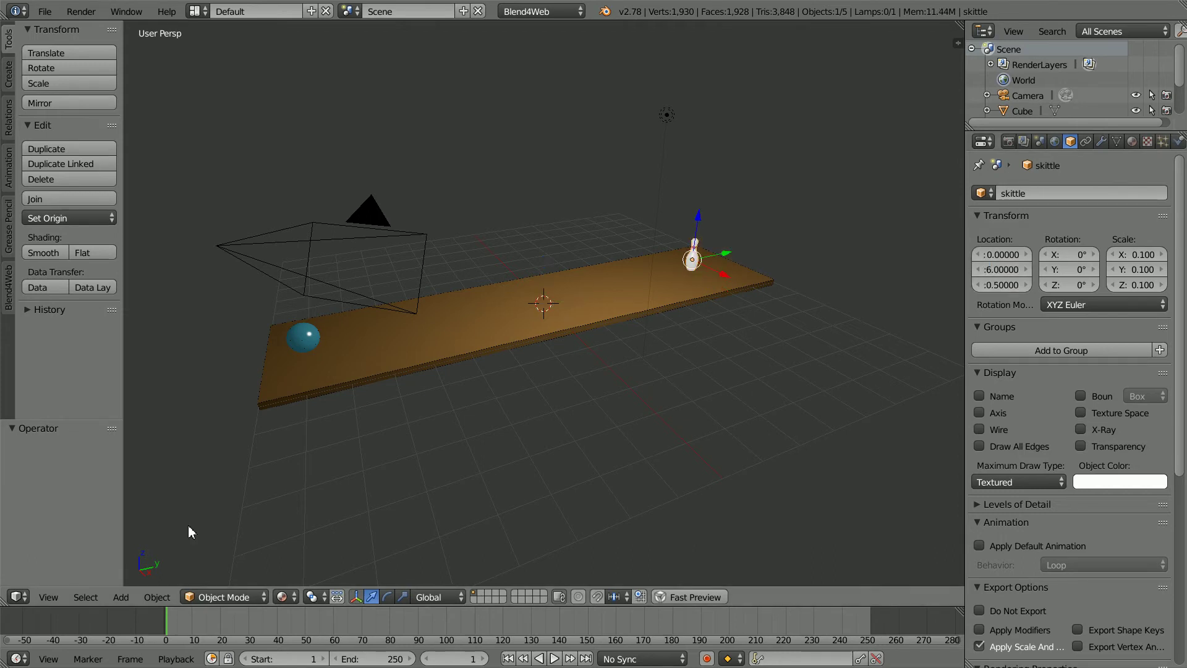
left_click(47, 598)
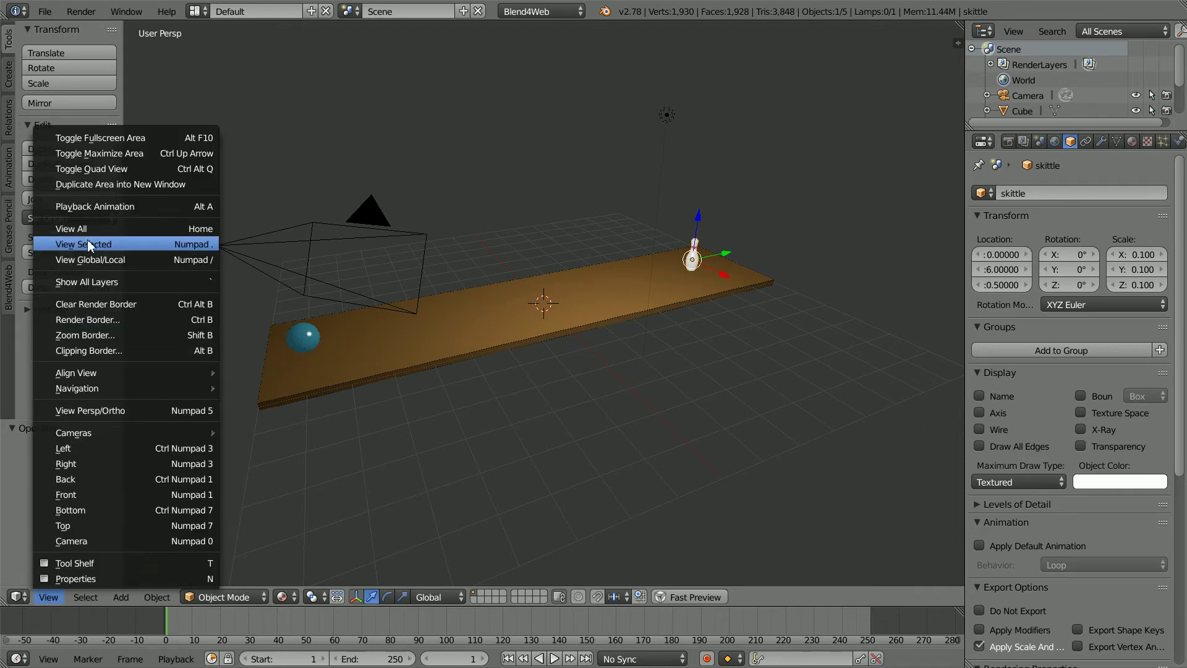
left_click(146, 247)
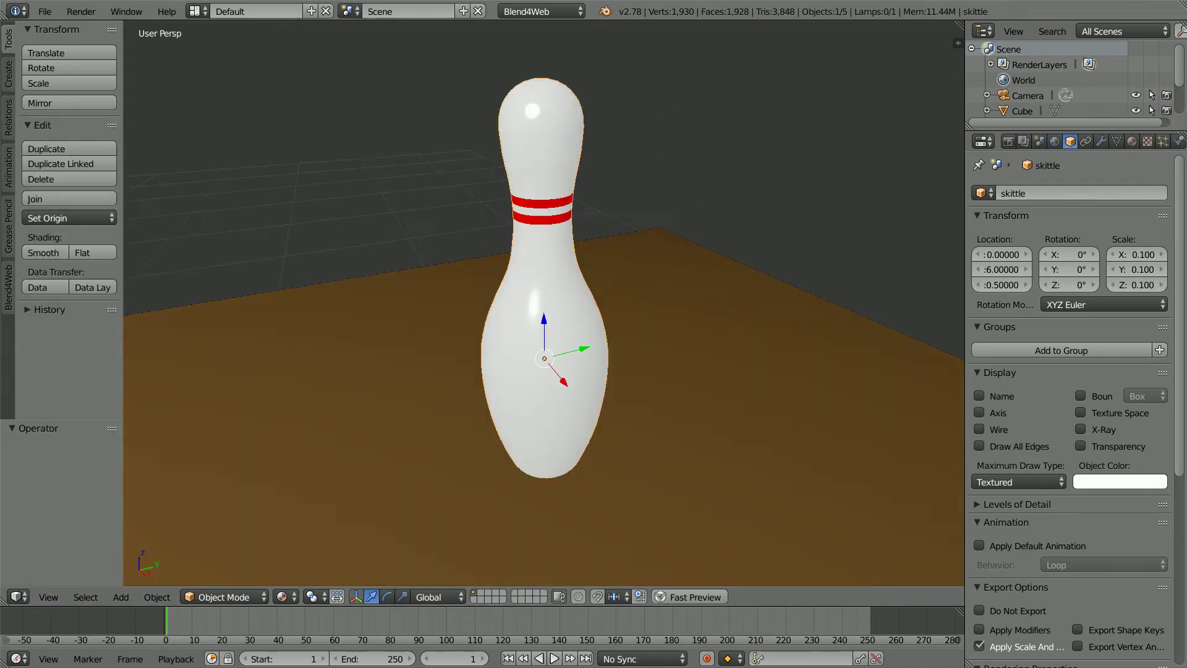
Step: Turn on Object Physics for the skittle as Rigid Body with Cylinder collision bounds
left_click(1179, 141)
left_click(980, 211)
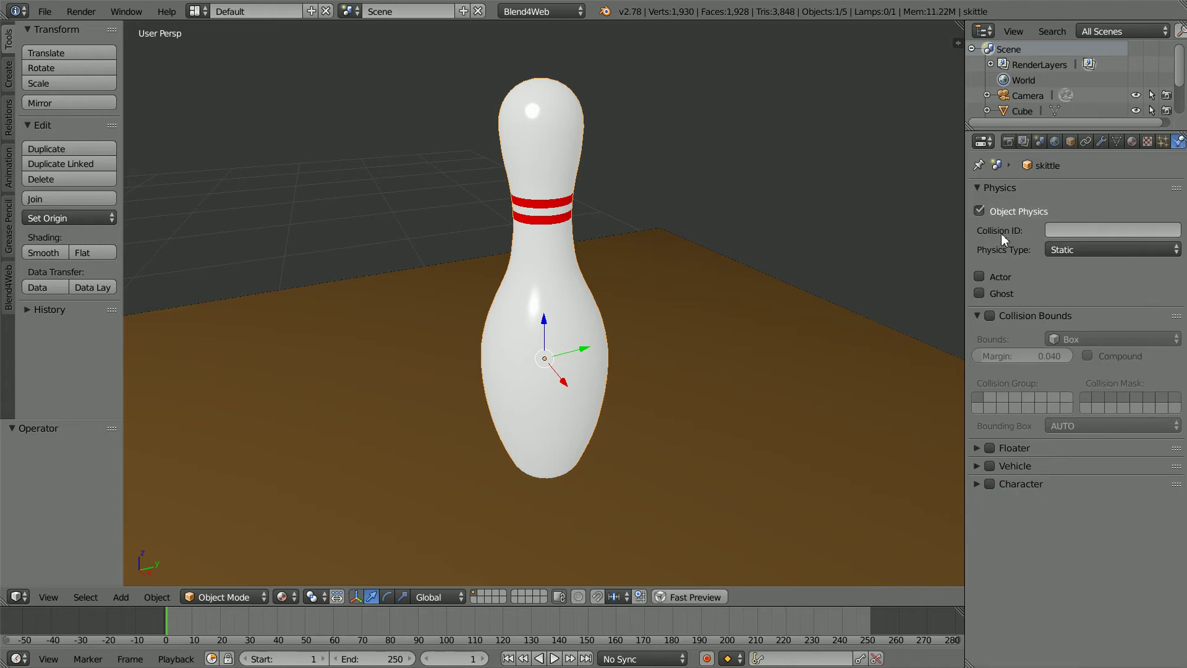
left_click(1063, 249)
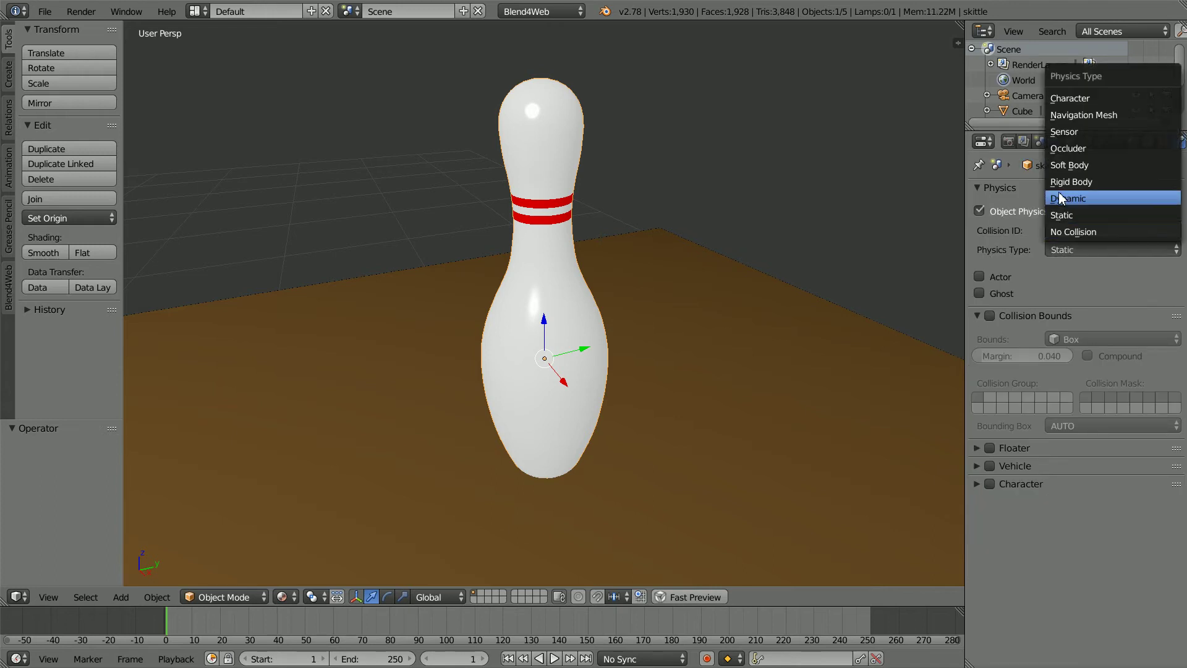
left_click(1096, 181)
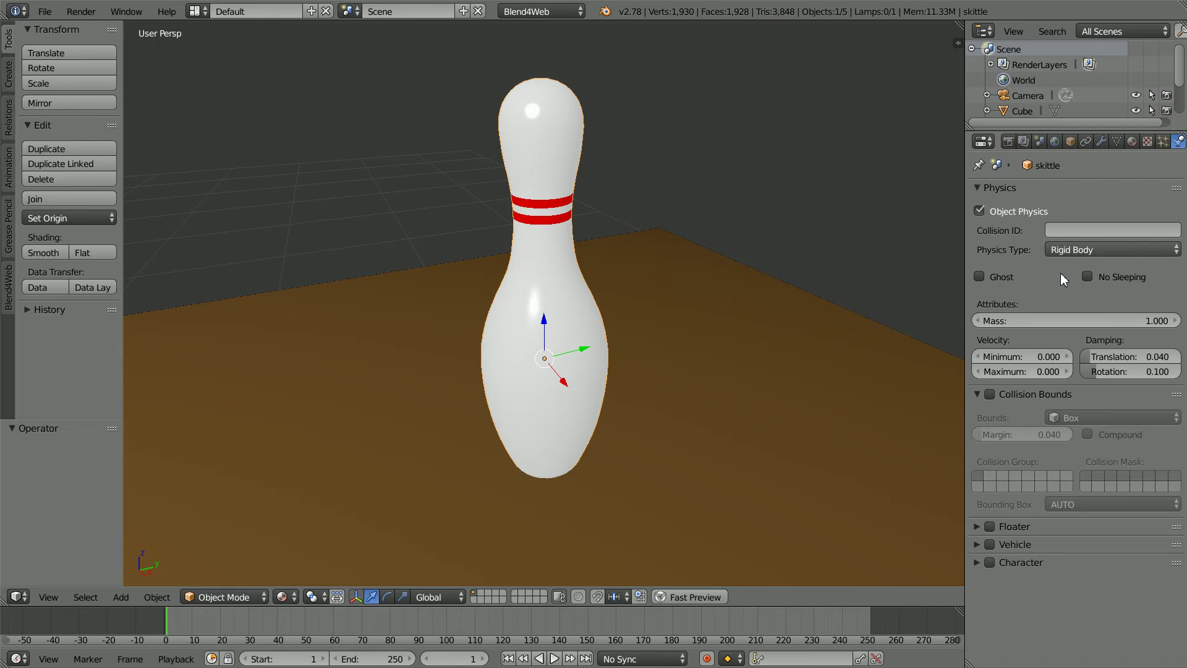
left_click(989, 393)
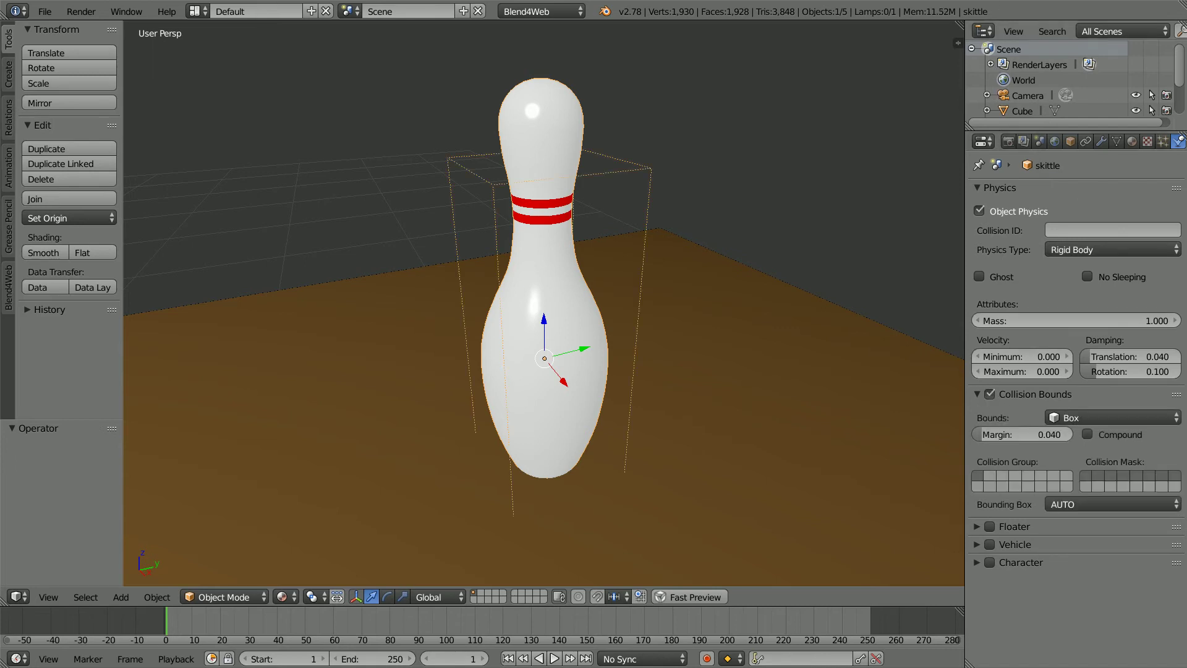
left_click(1071, 419)
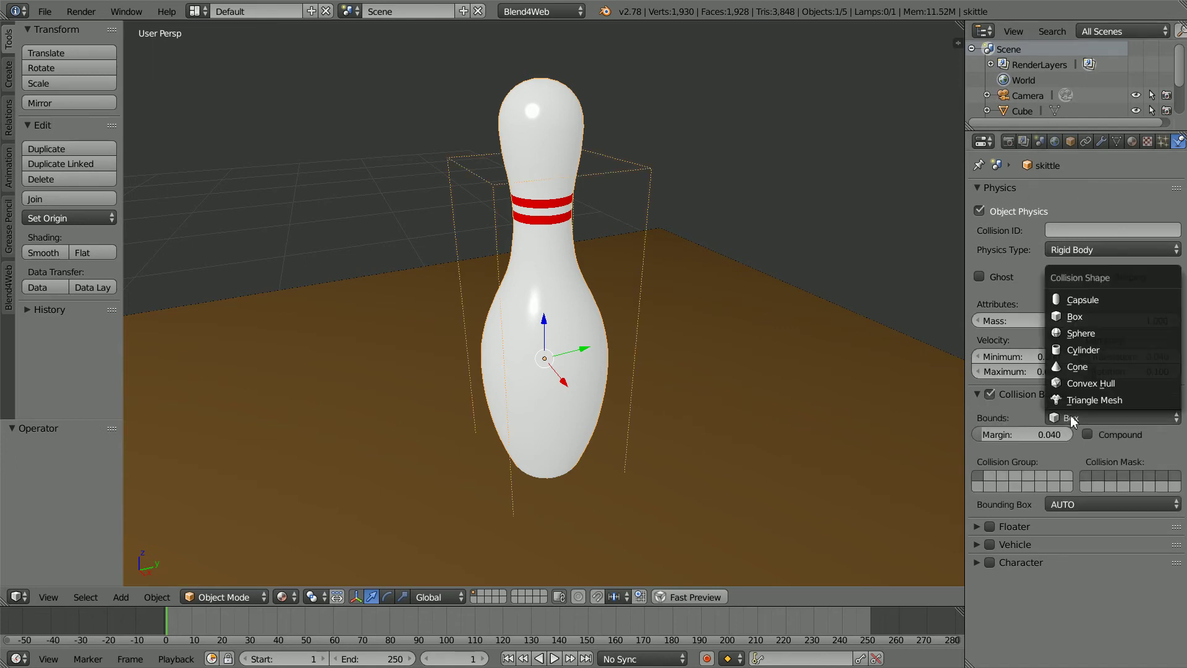
left_click(1104, 351)
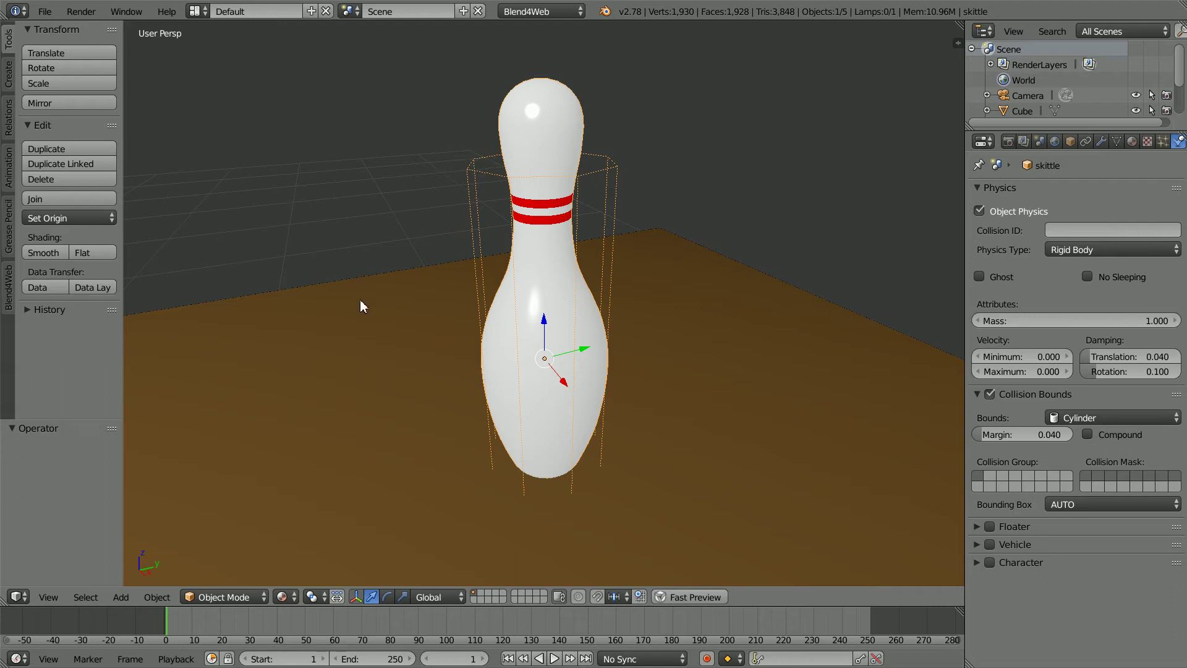
Step: In Edit Mode, move the skittle's mesh down 0.2 along Z
left_click(223, 598)
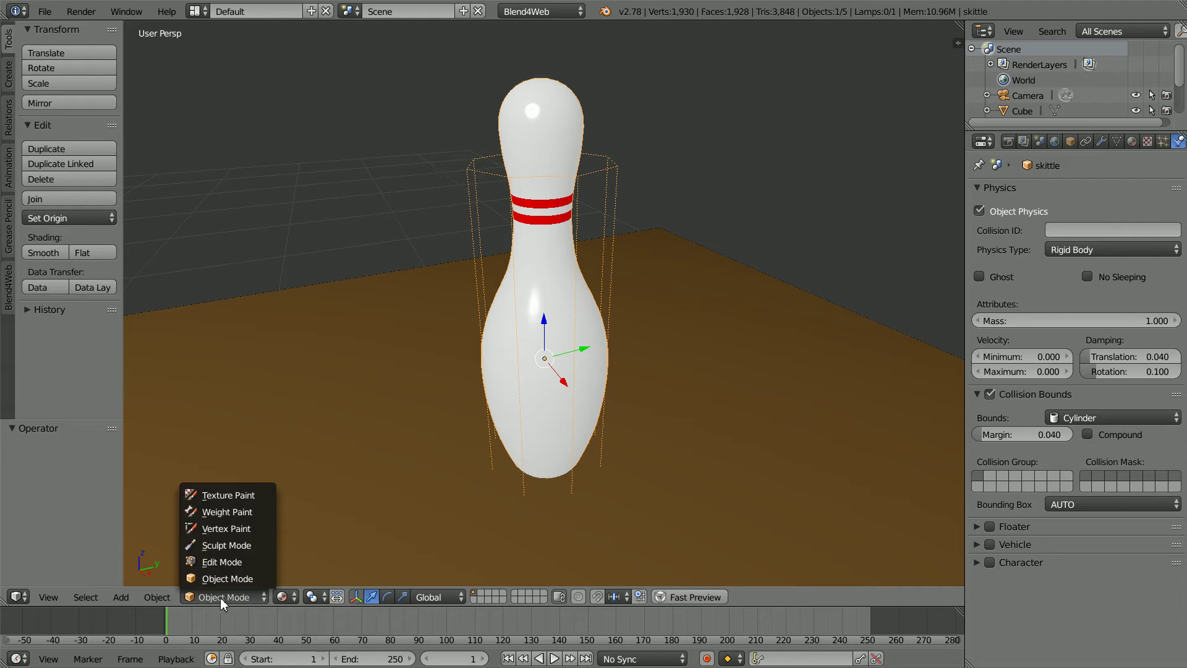
left_click(238, 570)
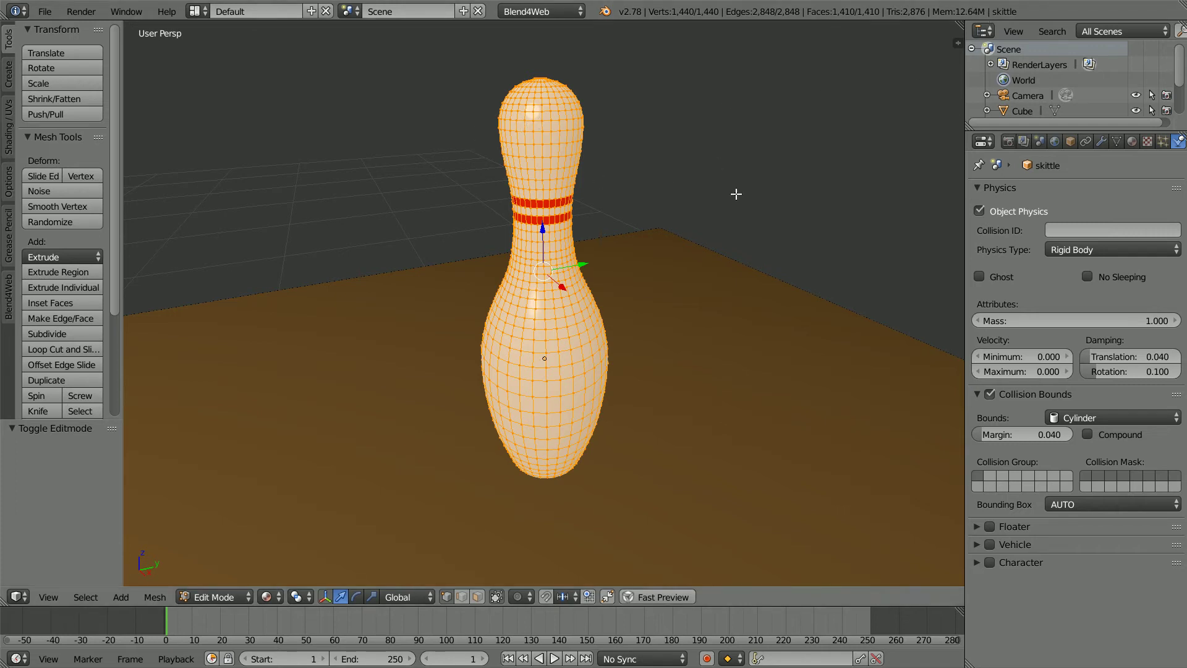
key("g")
key("z")
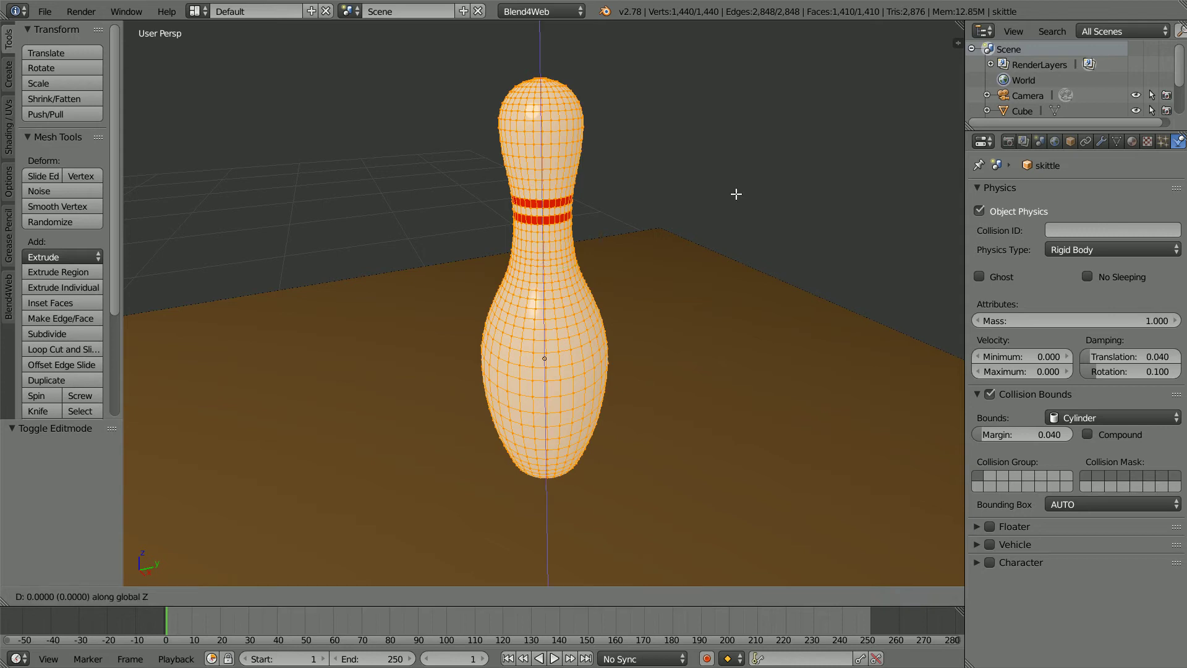
type("-0.2")
key("Return")
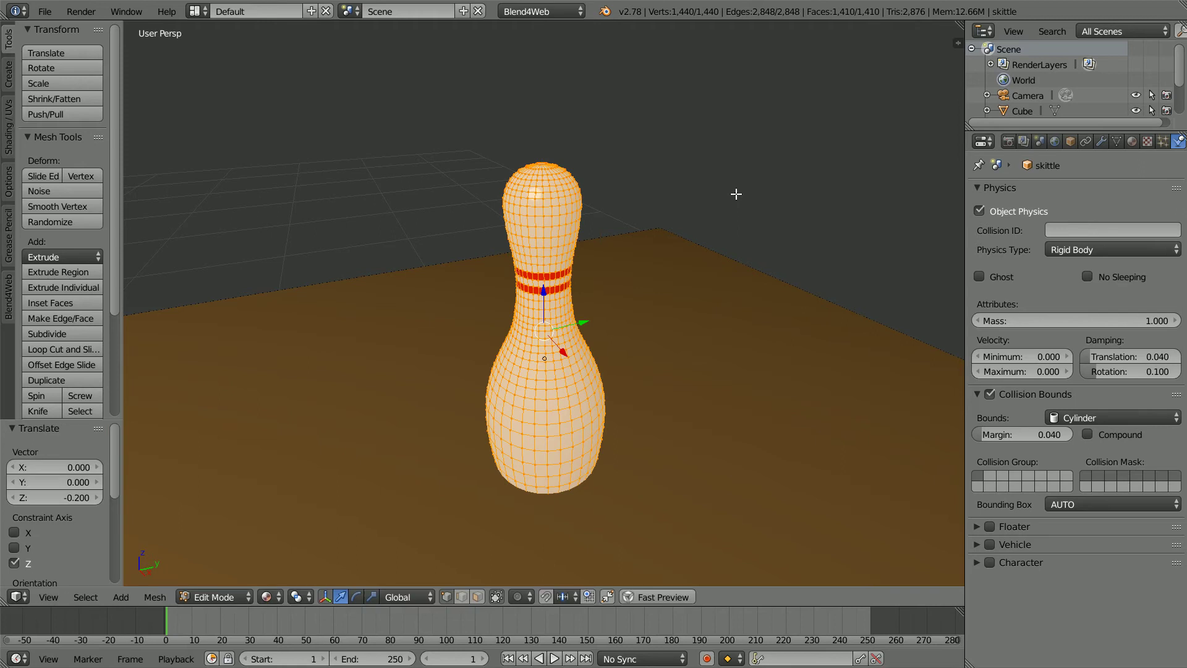
key("Tab")
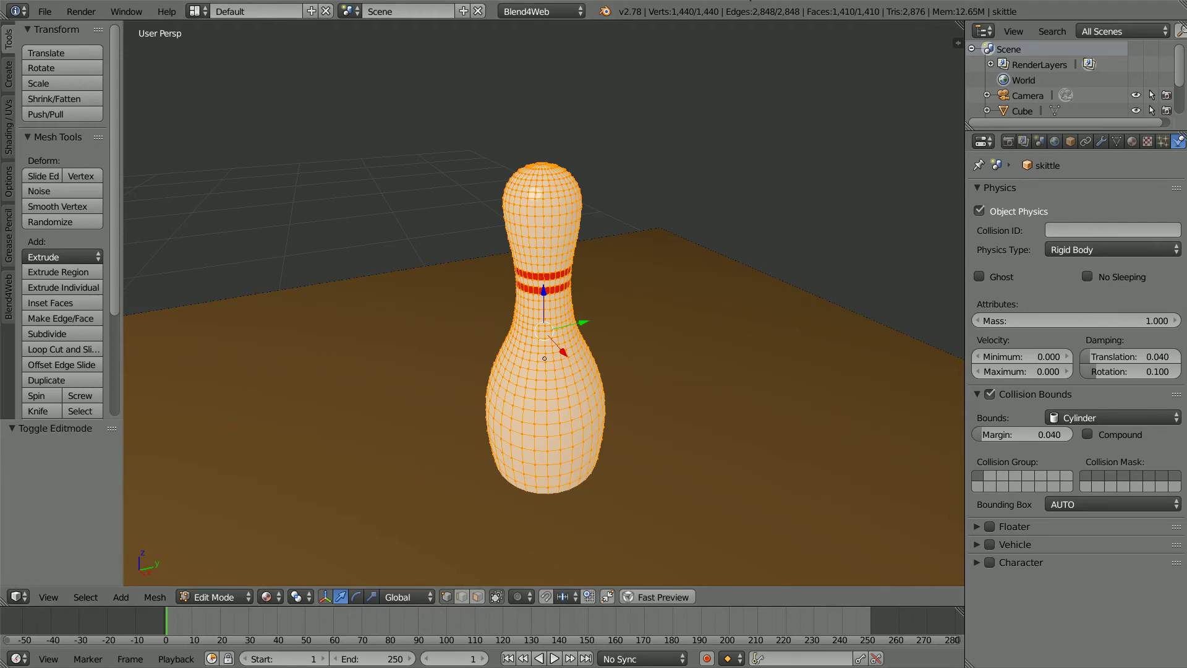
key("Tab")
Step: Back in Object Mode, set the skittle's Z location to 0.71
left_click(233, 597)
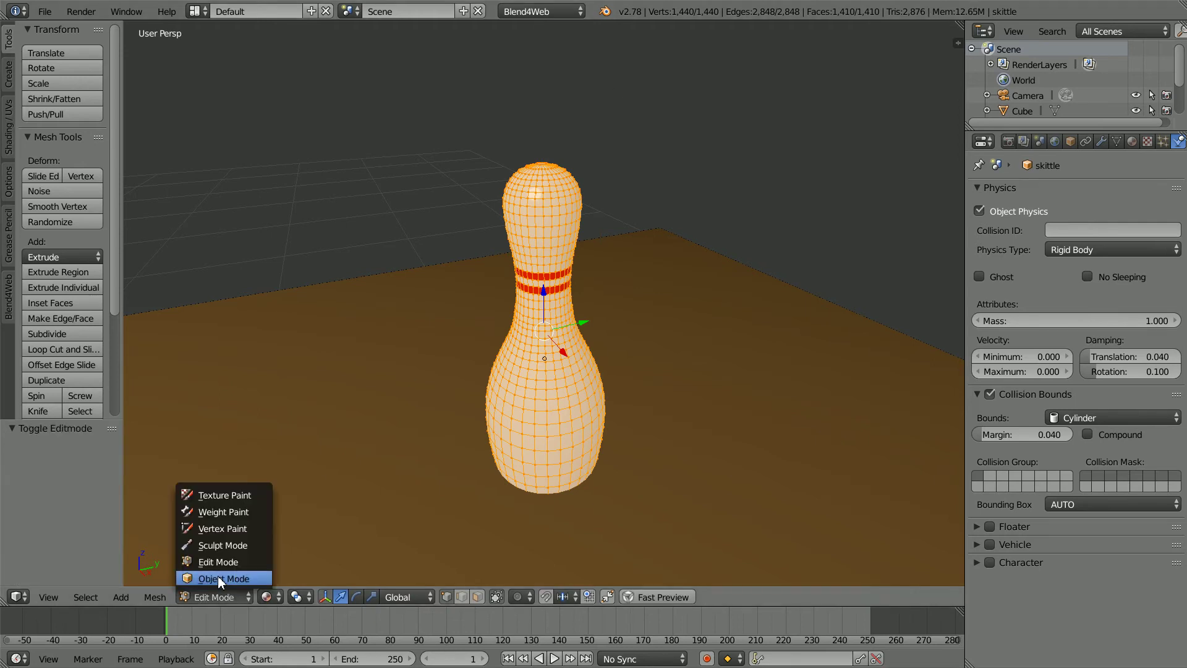
left_click(236, 580)
left_click(1069, 142)
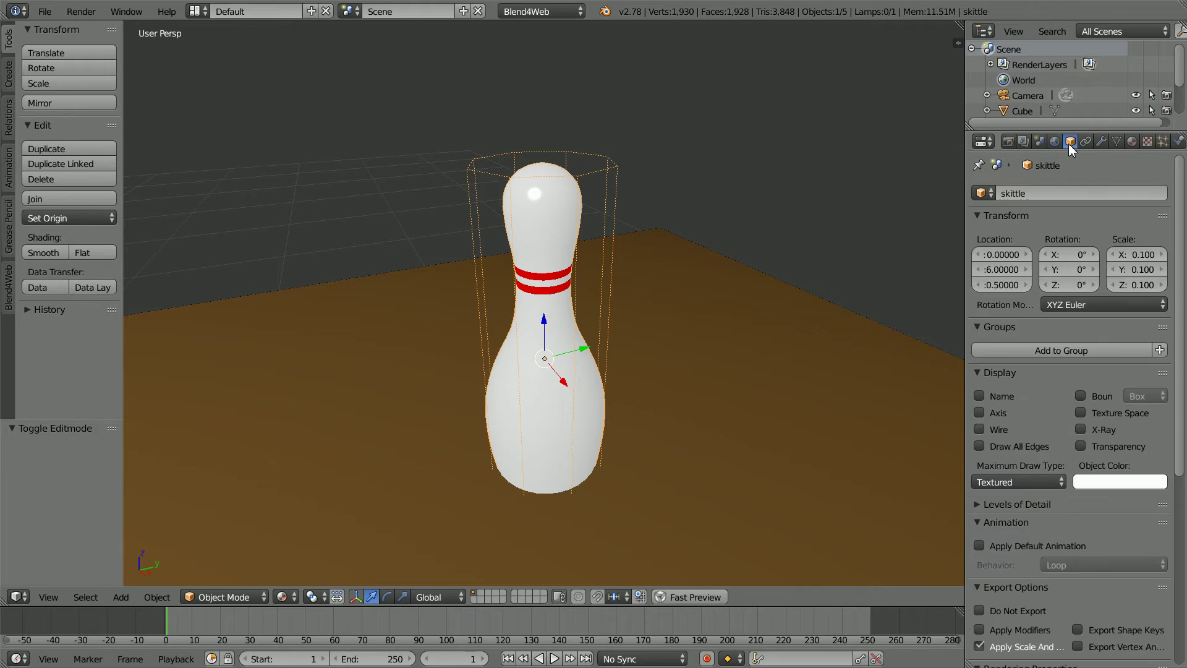
left_click(1002, 284)
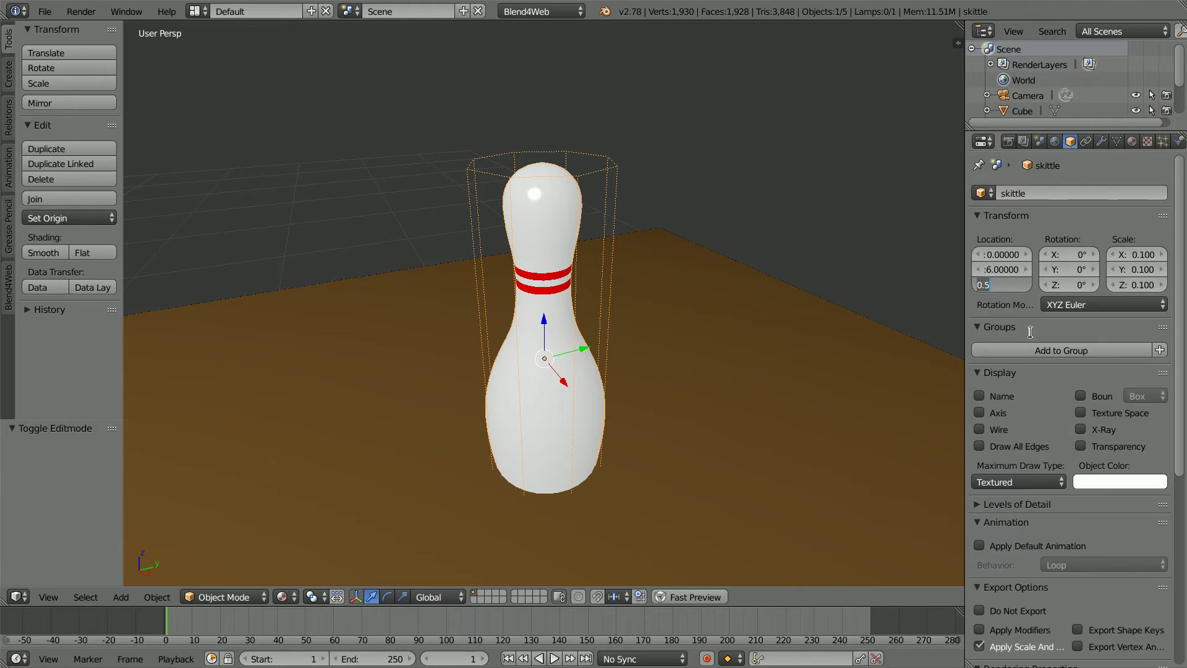
key("BackSpace")
key("Return")
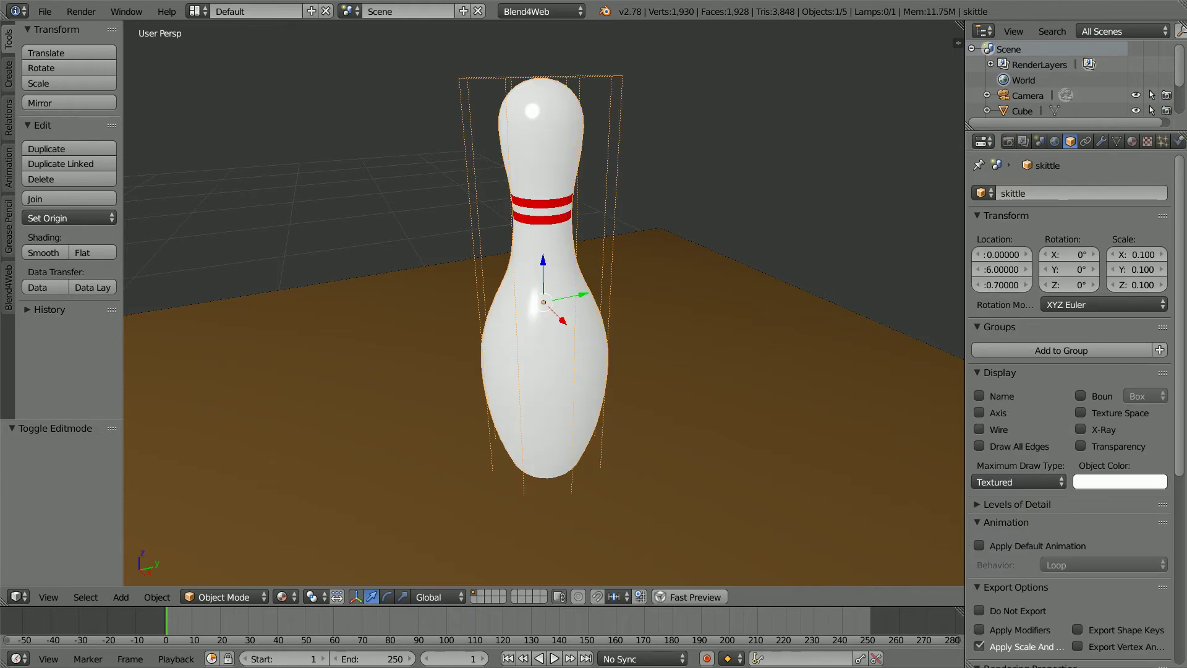
left_click(1025, 284)
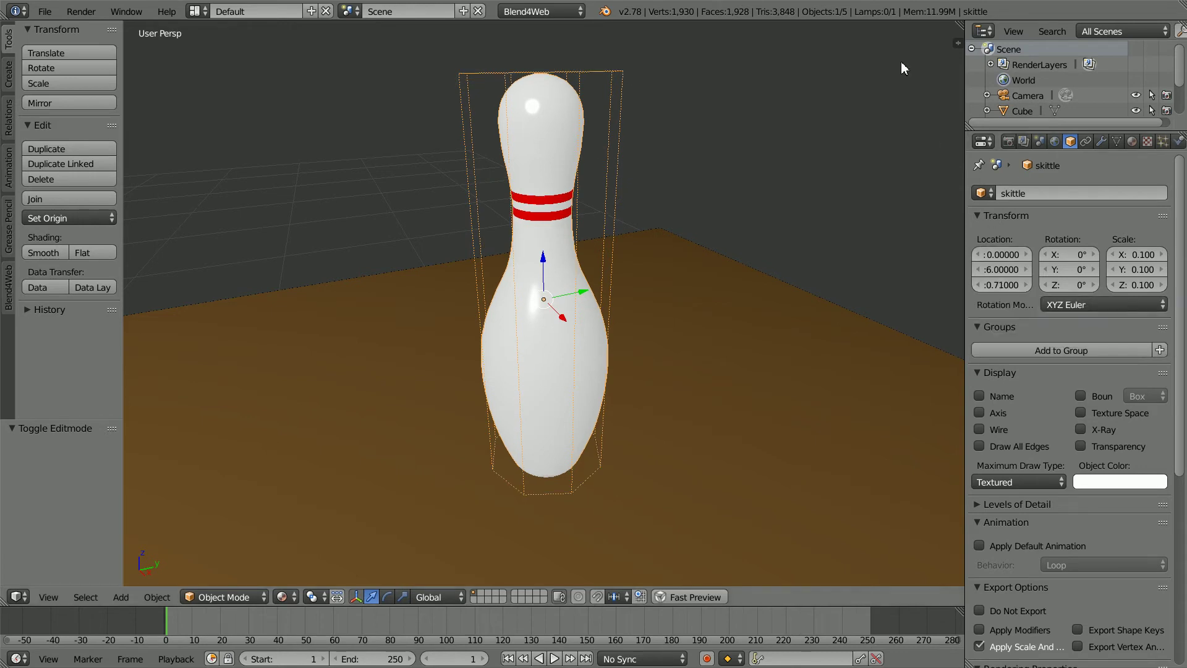
Step: Switch to Top view and zoom out until the whole lane floor is visible
left_click(58, 597)
left_click(92, 527)
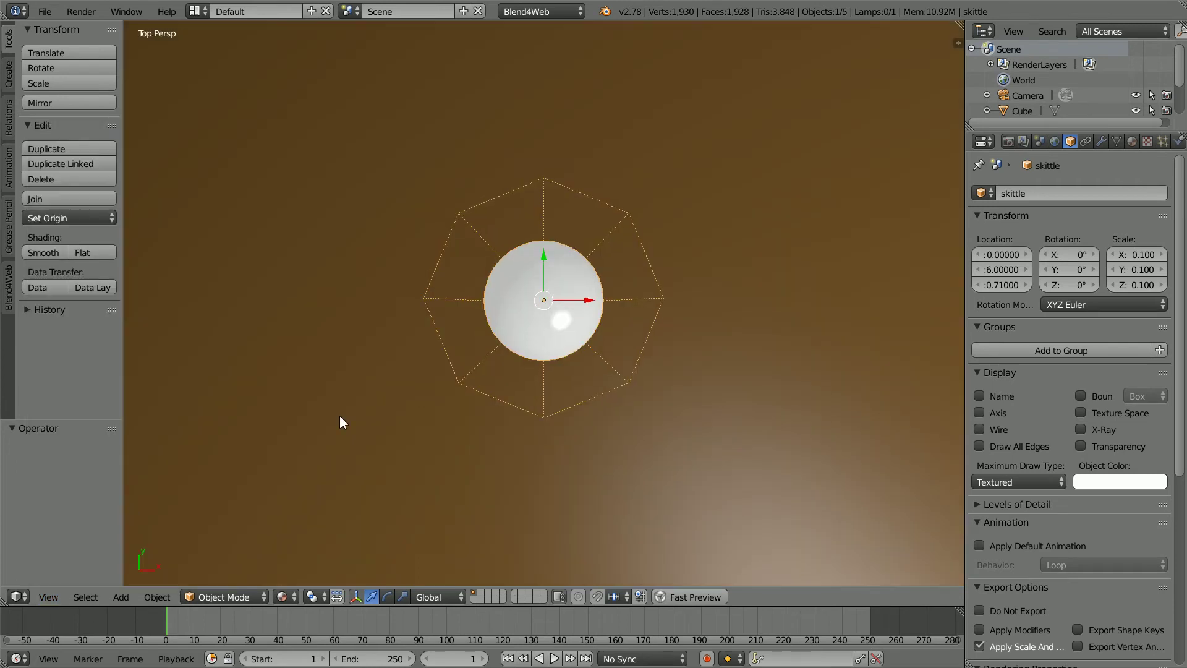
scroll(403, 387, "down", 3)
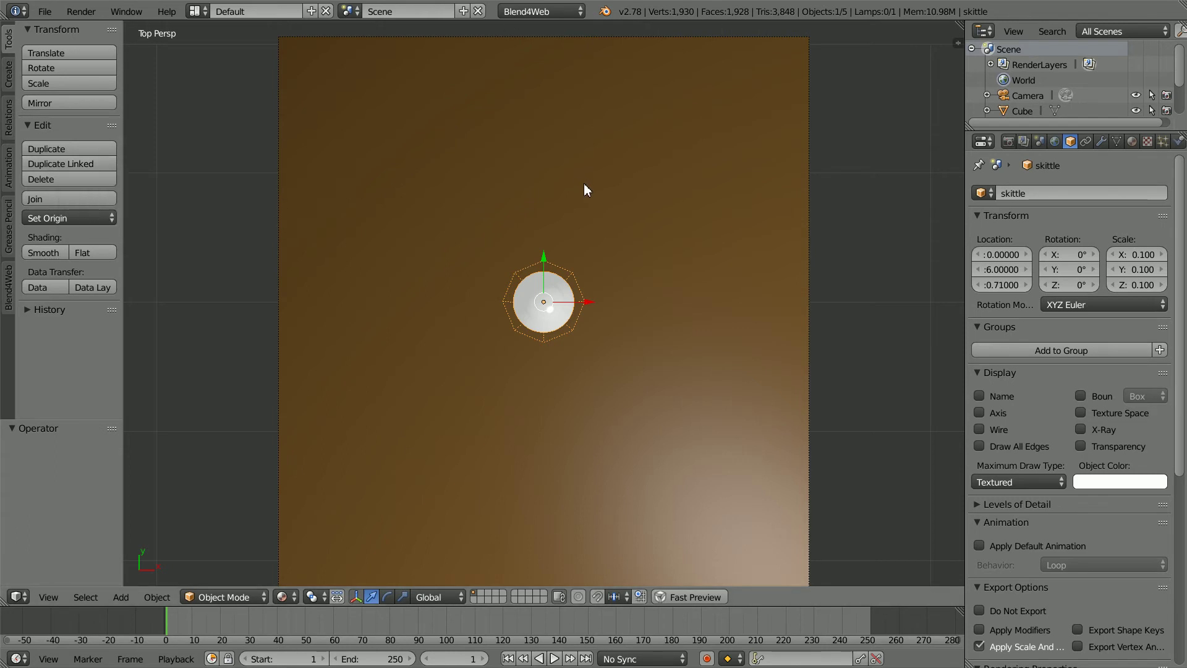
Step: Duplicate a skittle and place it at X 0.5, Y 6.5
key("shift+d")
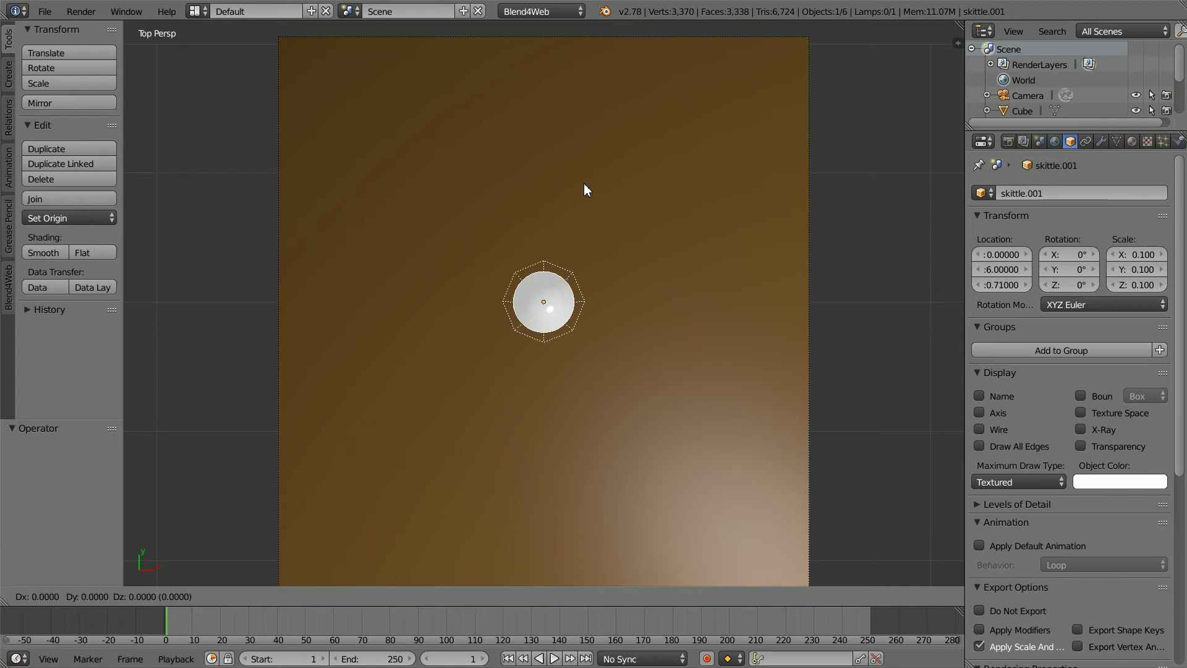
left_click(583, 183)
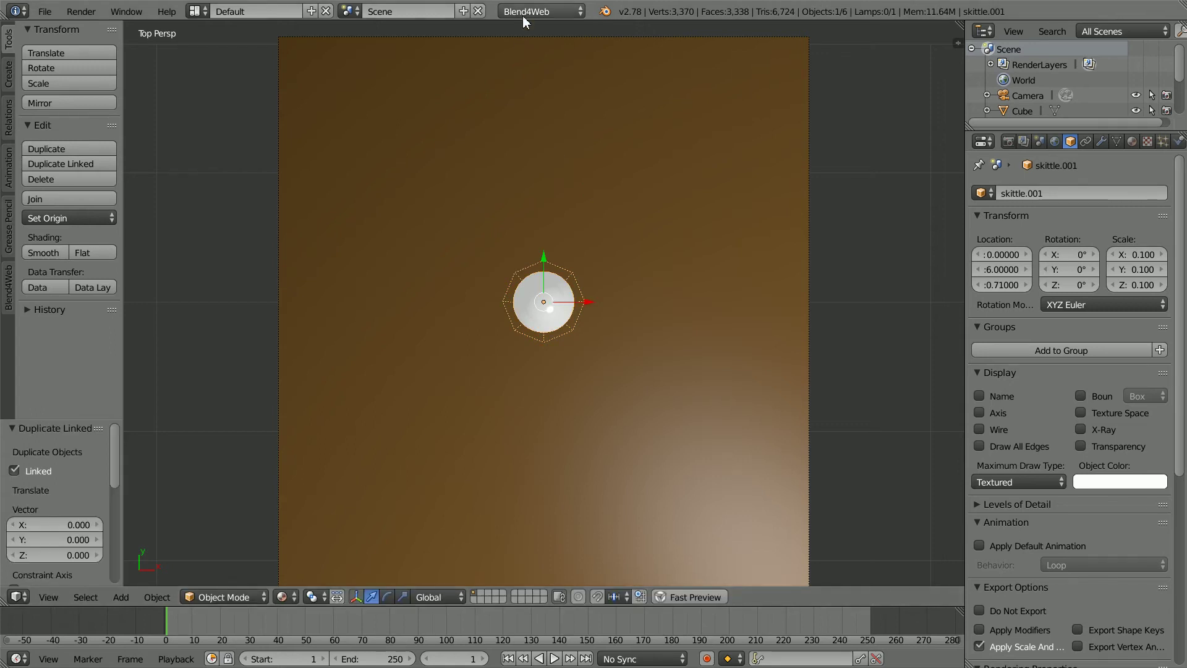
left_click(1014, 254)
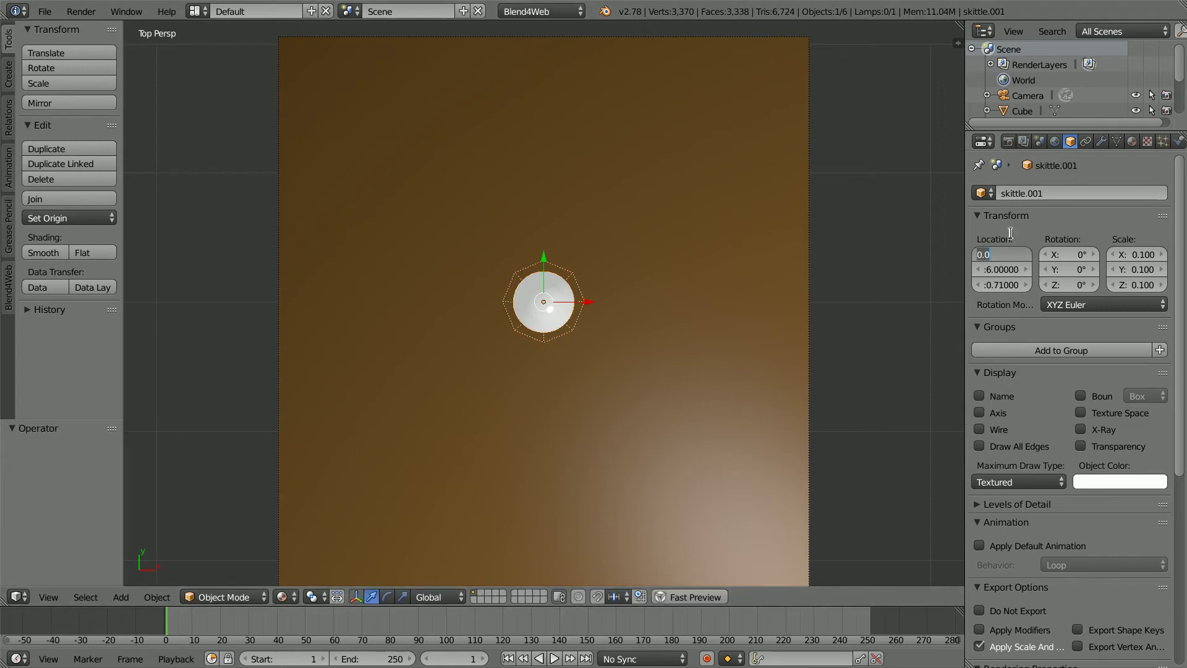
type("0.5")
key("Return")
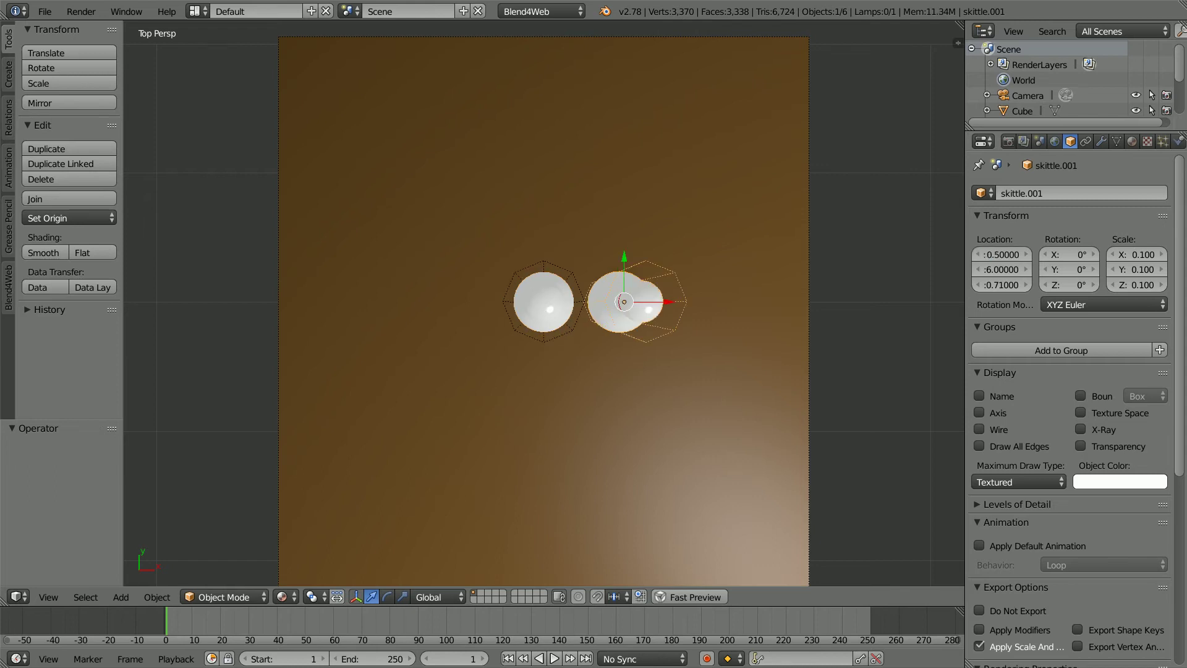
left_click(1007, 269)
key("BackSpace")
key("Return")
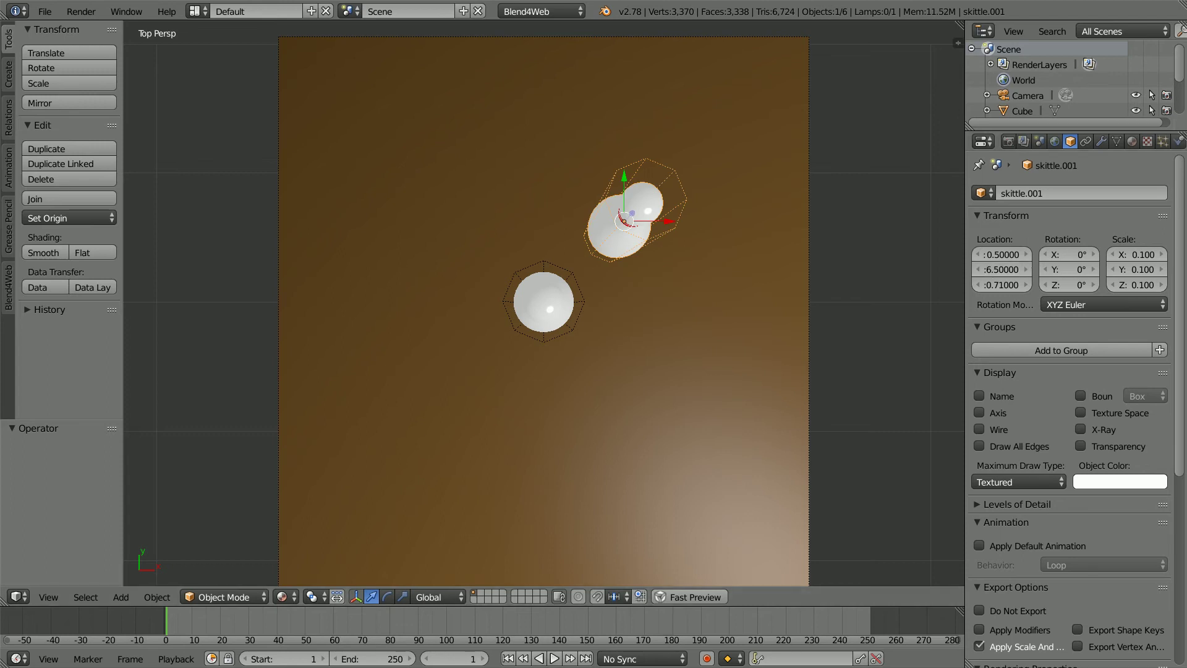
Step: Add a linked copy of that skittle mirrored to X -0.5
key("alt+d")
right_click(778, 163)
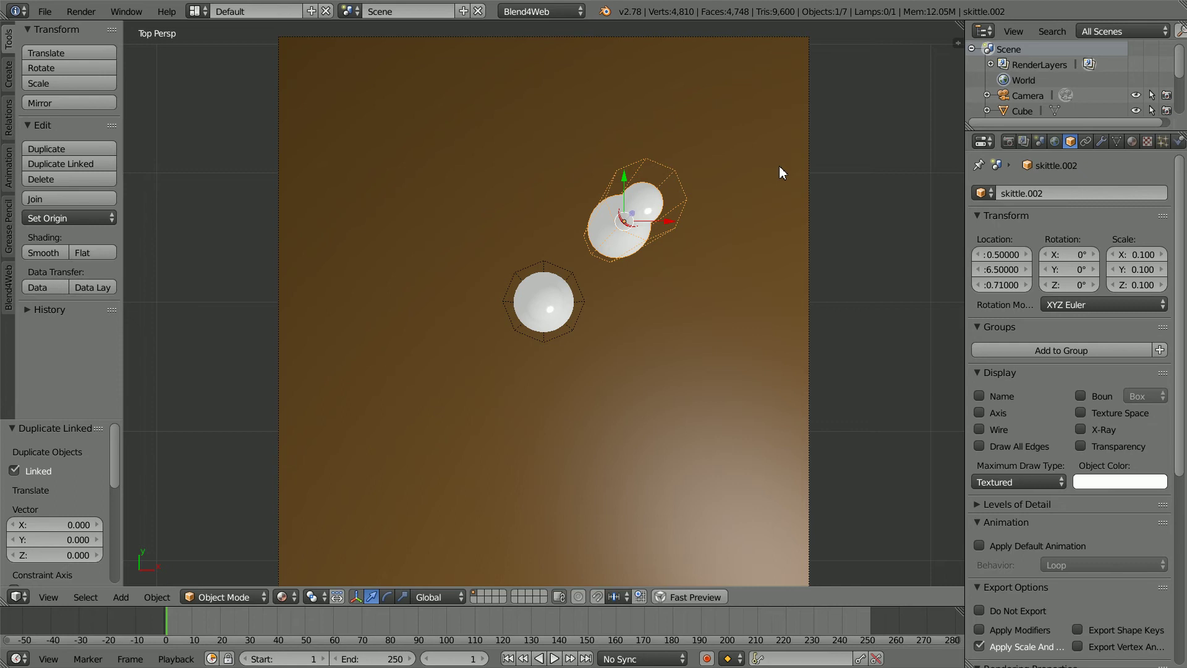
left_click(978, 255)
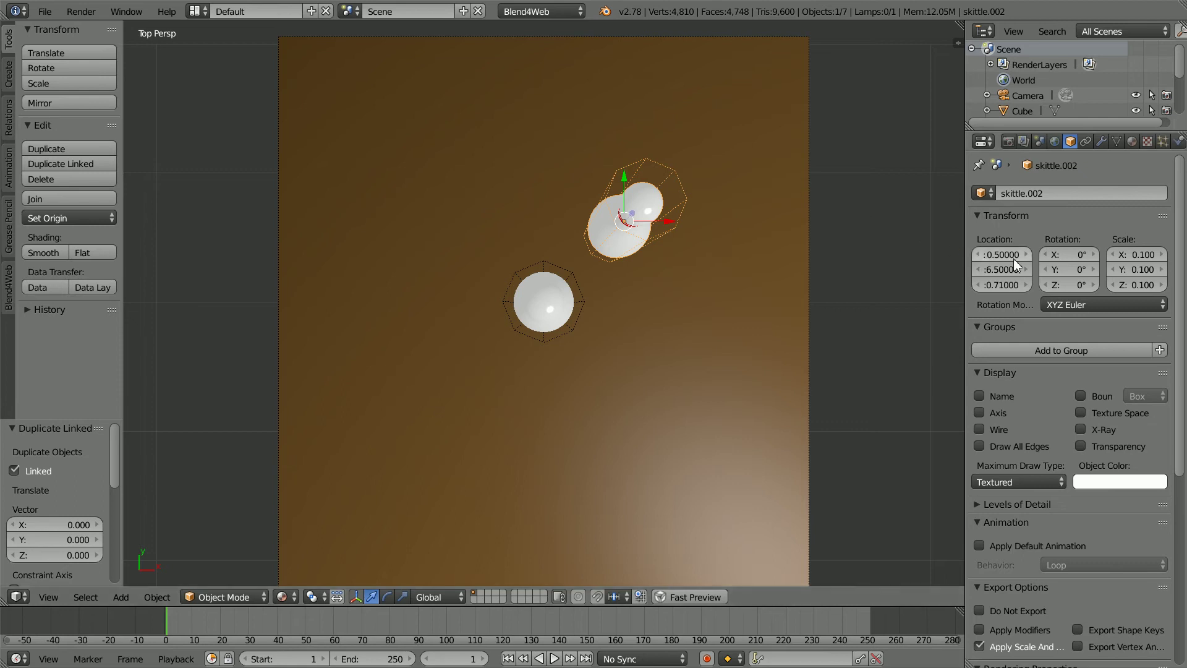
left_click(978, 256)
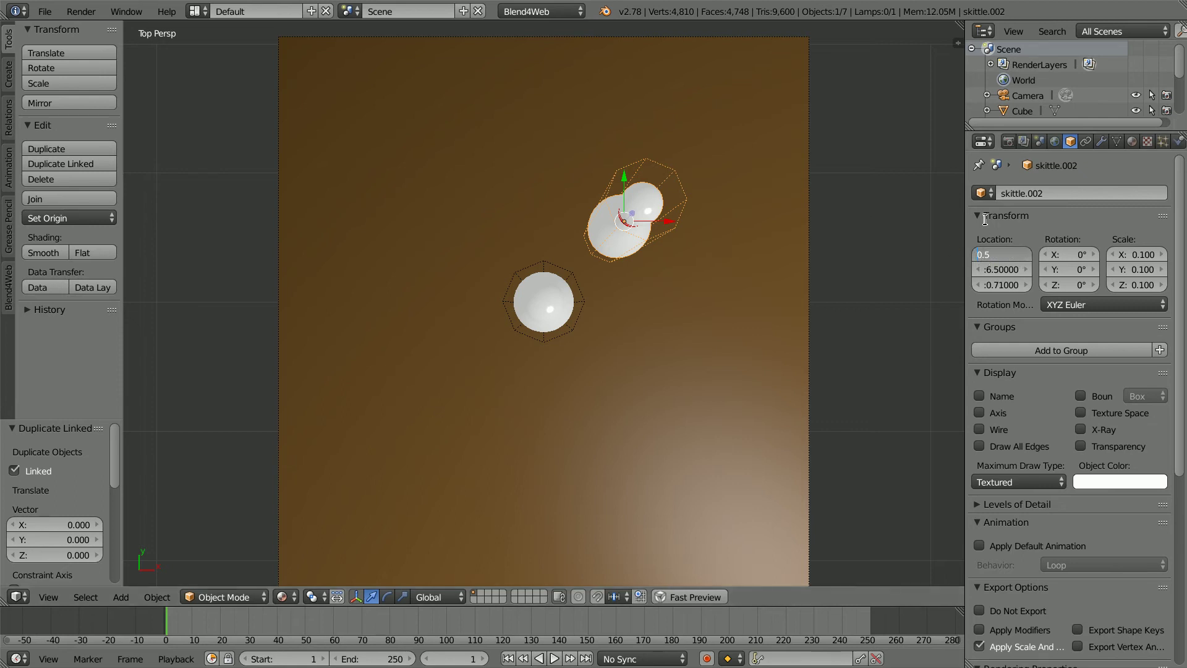
type("-")
key("Return")
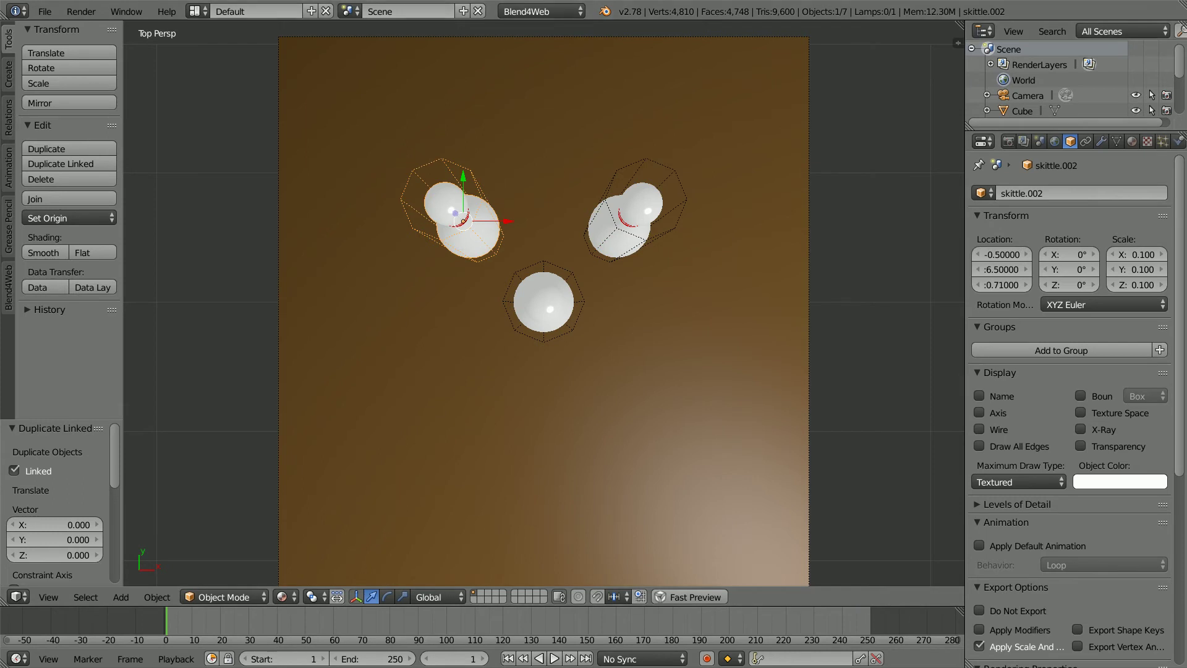
Step: Duplicate the front skittle and move it back to Y 7
right_click(528, 299)
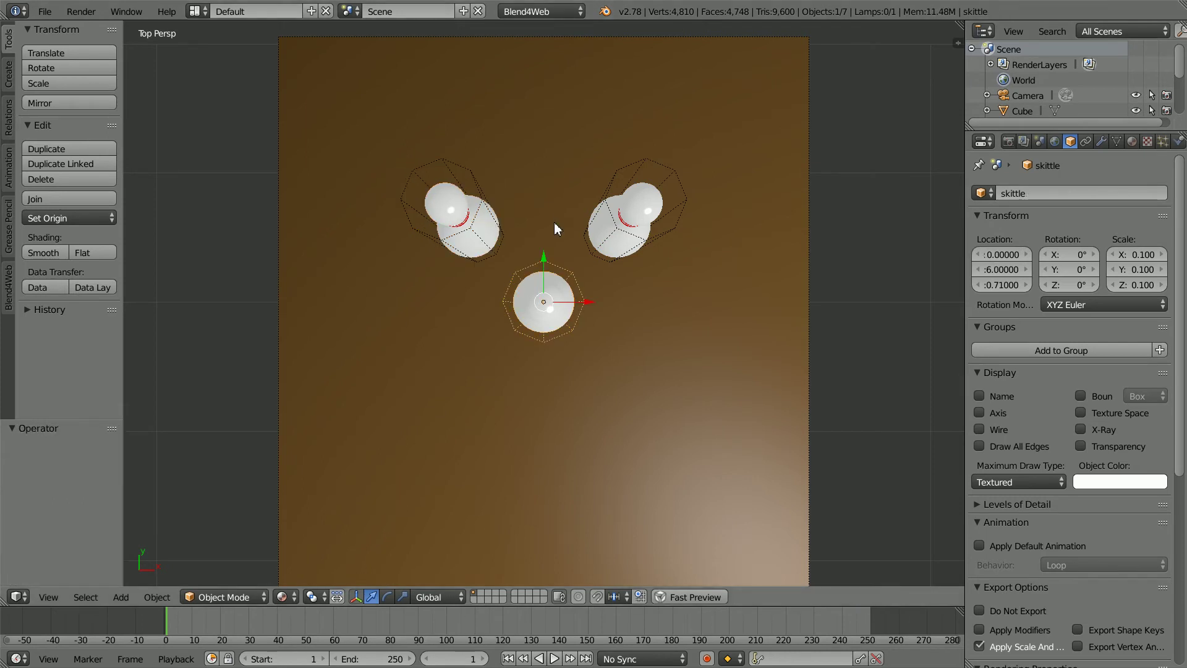
key("shift+d")
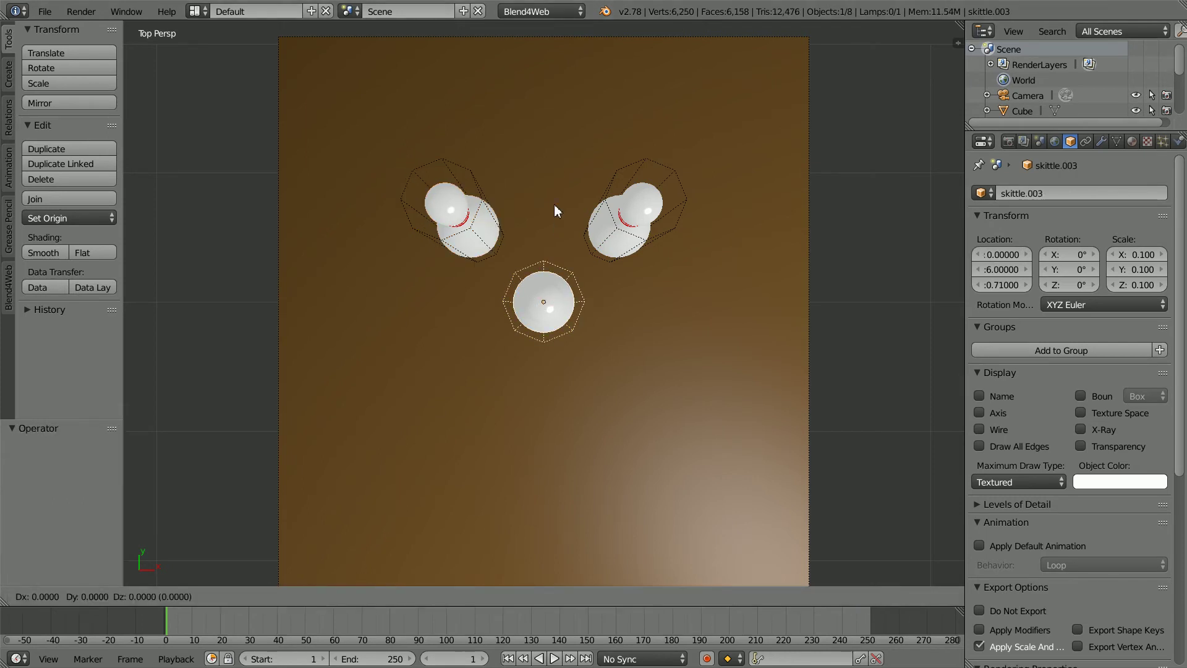
right_click(554, 211)
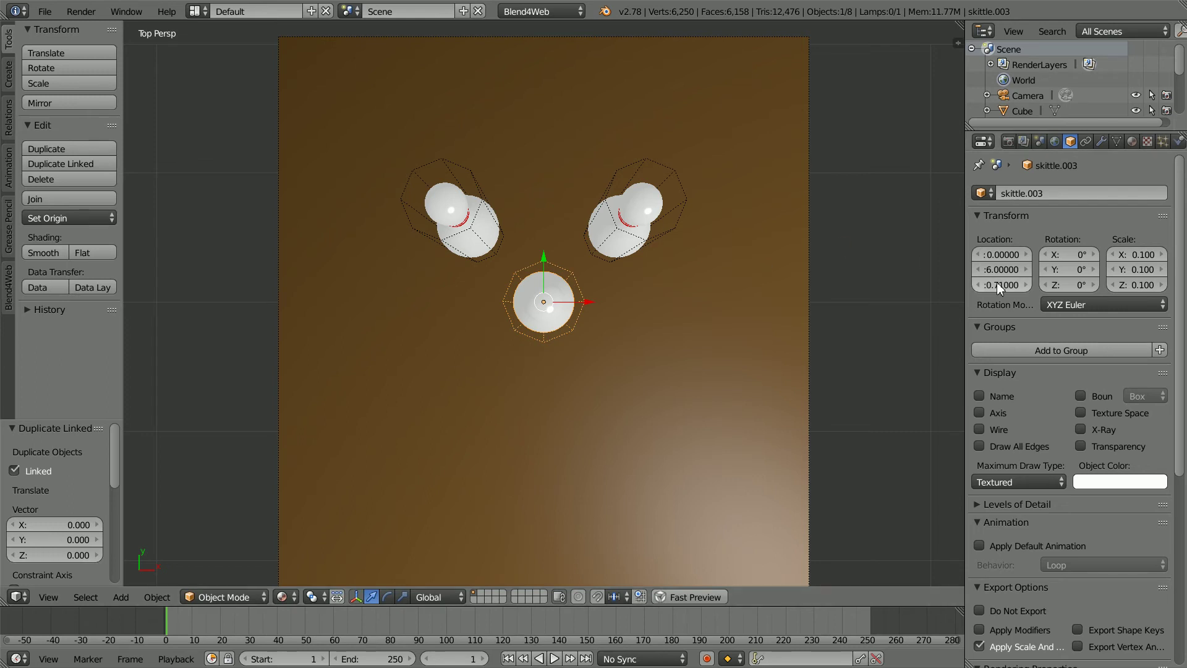
type("7")
key("Return")
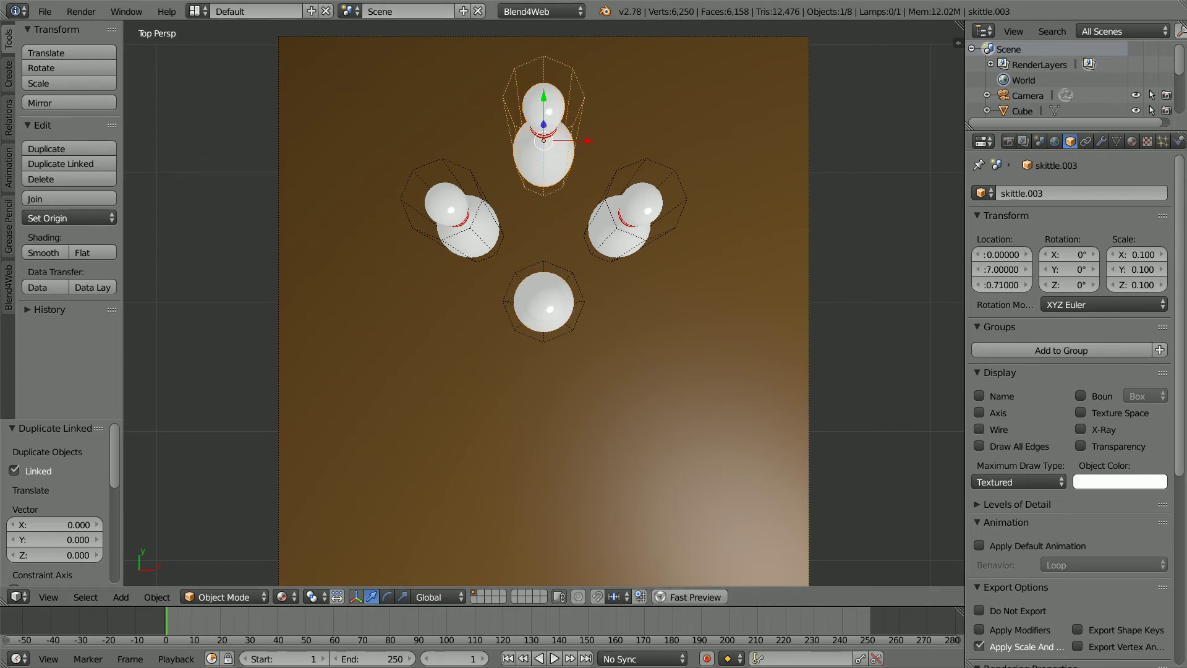
Step: Add linked copies of that pin at X 1 and X -1 on the Y 7 row
key("alt+d")
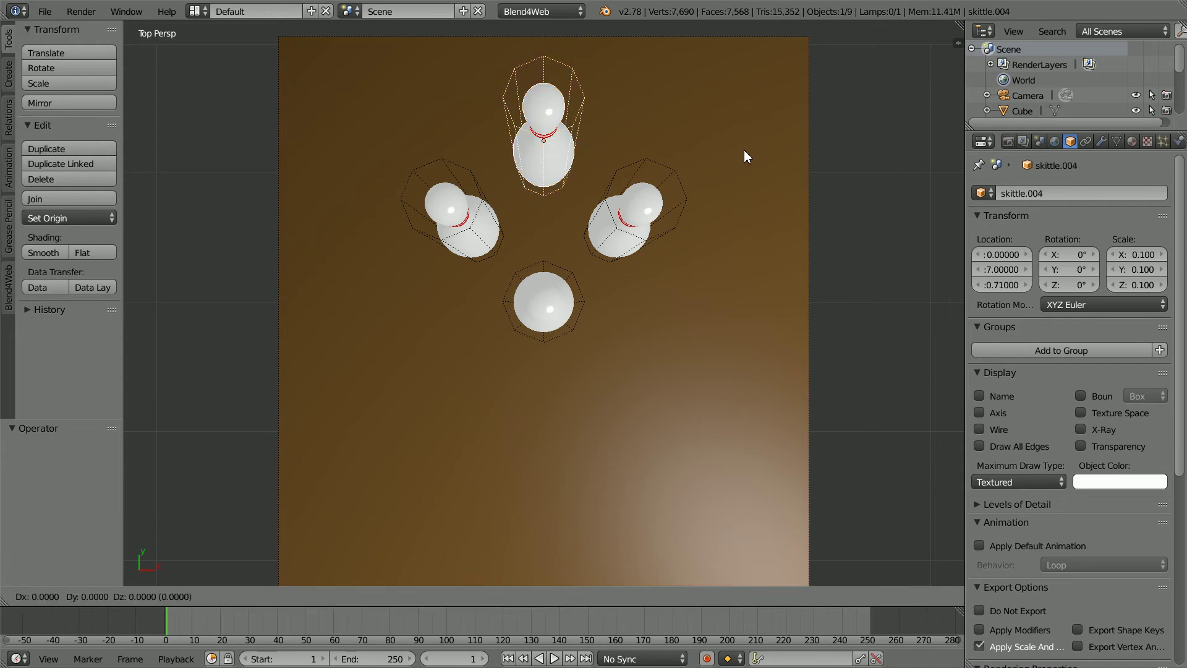
right_click(744, 151)
left_click(1001, 254)
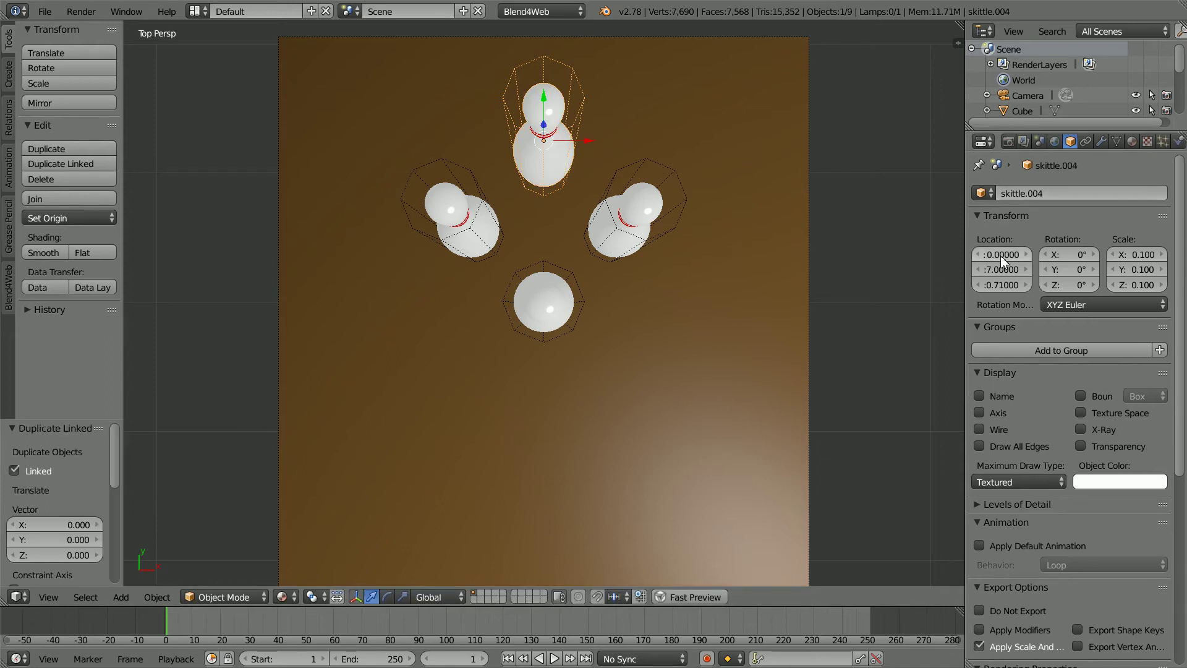
type("1")
key("Return")
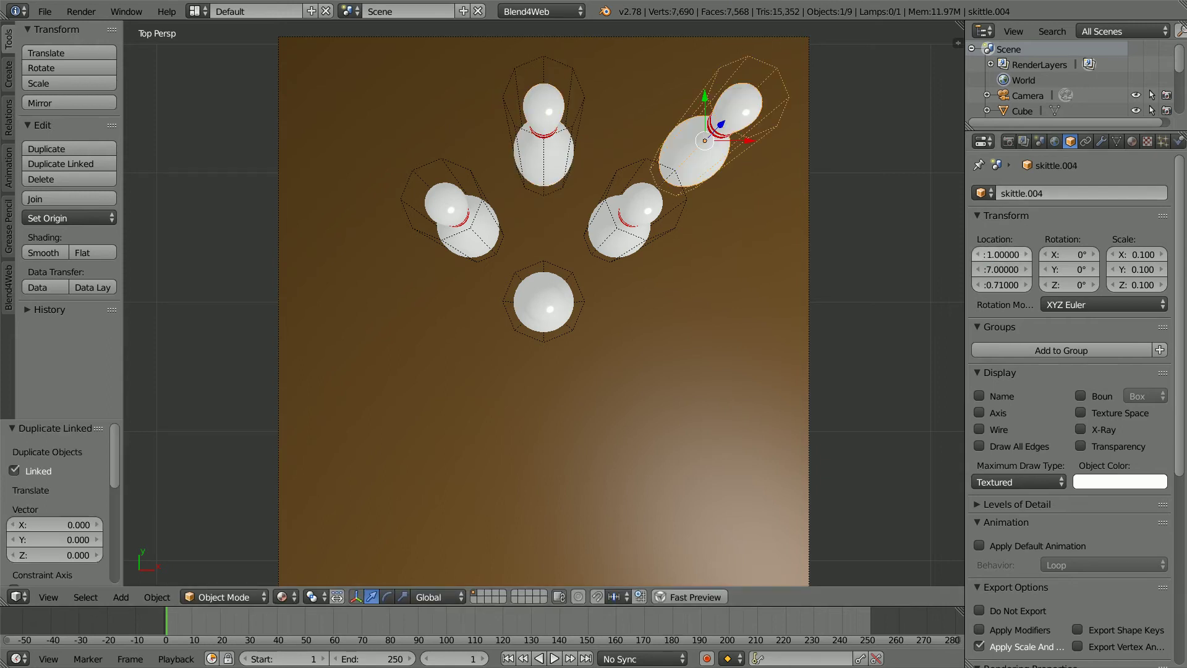
key("alt+d")
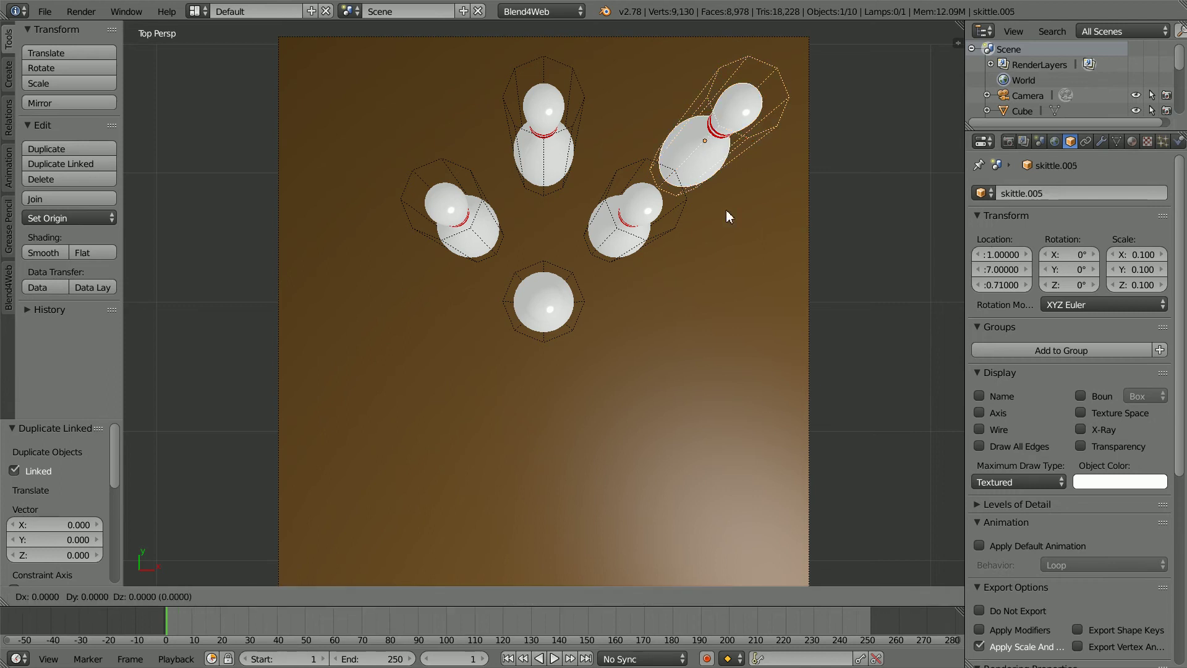
left_click(726, 209)
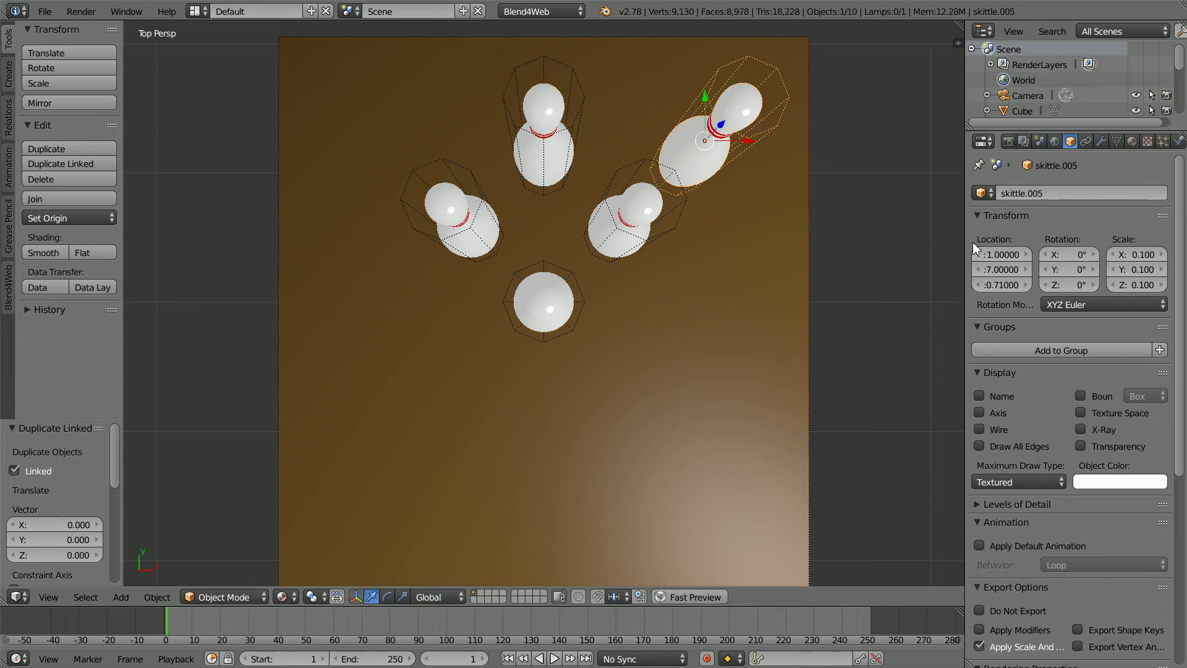
left_click(995, 254)
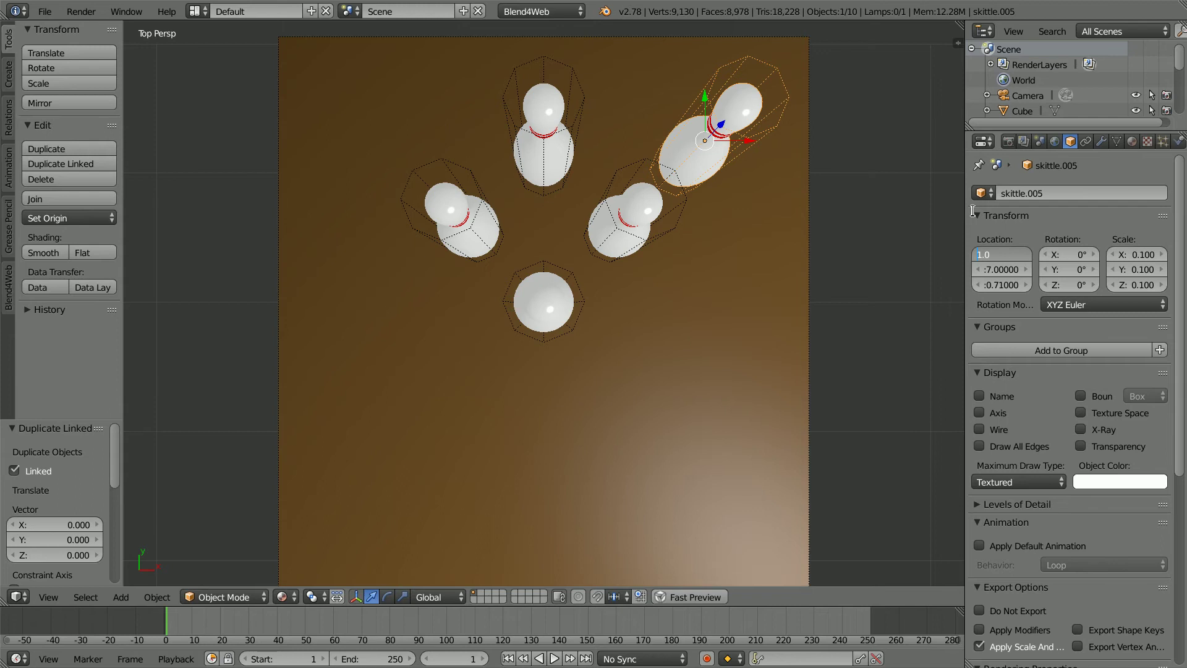
type("-1")
key("Return")
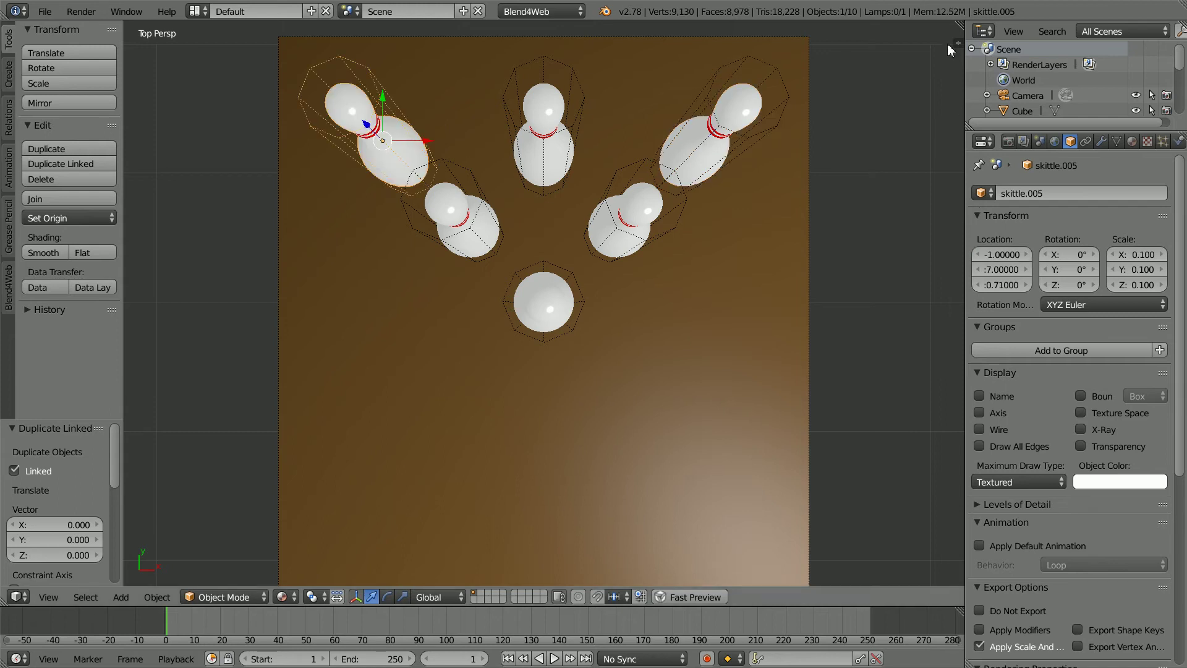
Step: Duplicate the right-hand middle-row pin and move it to Y 7.5 for the back row
right_click(639, 218)
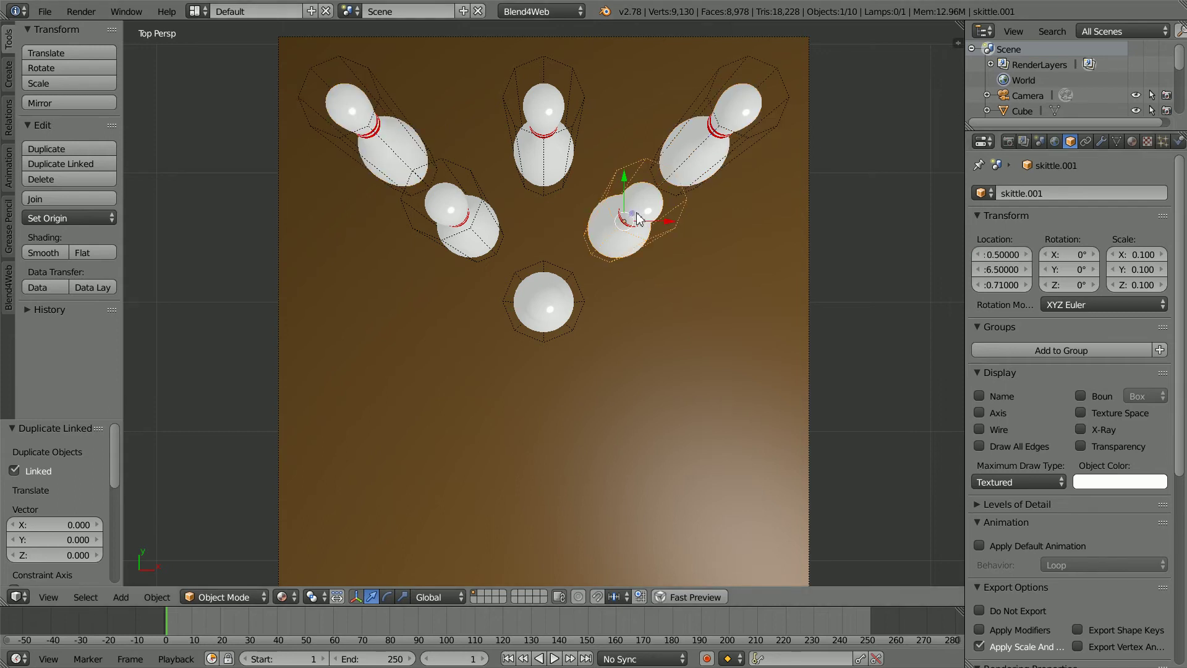
key("shift+d")
right_click(640, 218)
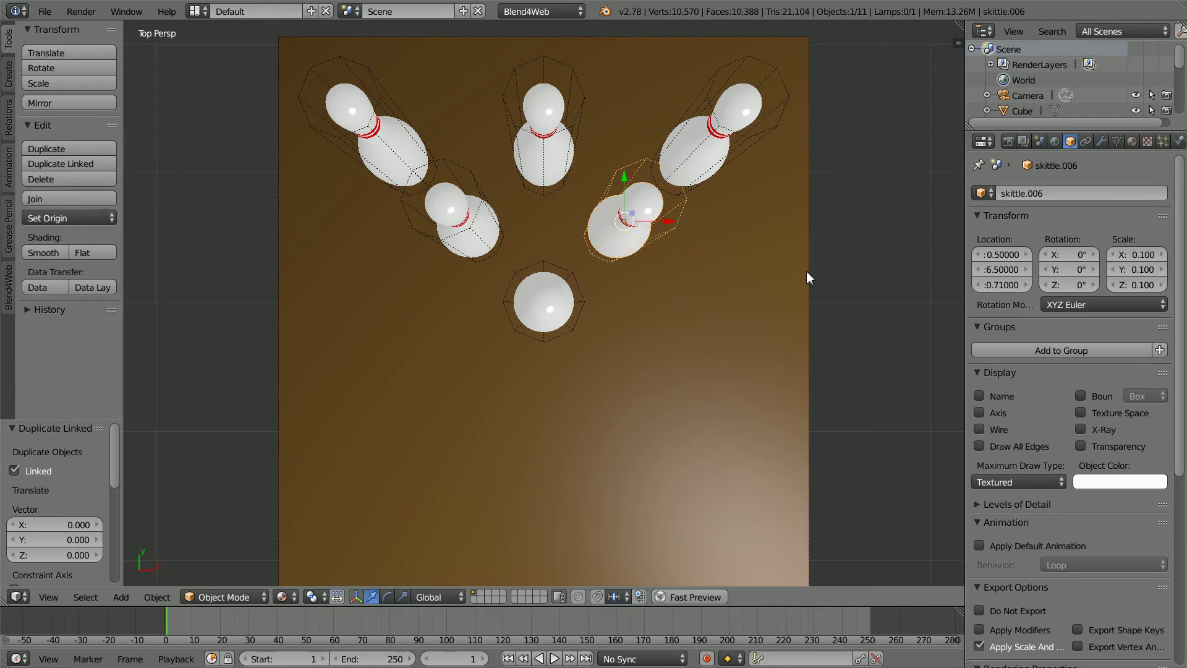
left_click(1003, 269)
type("5.5")
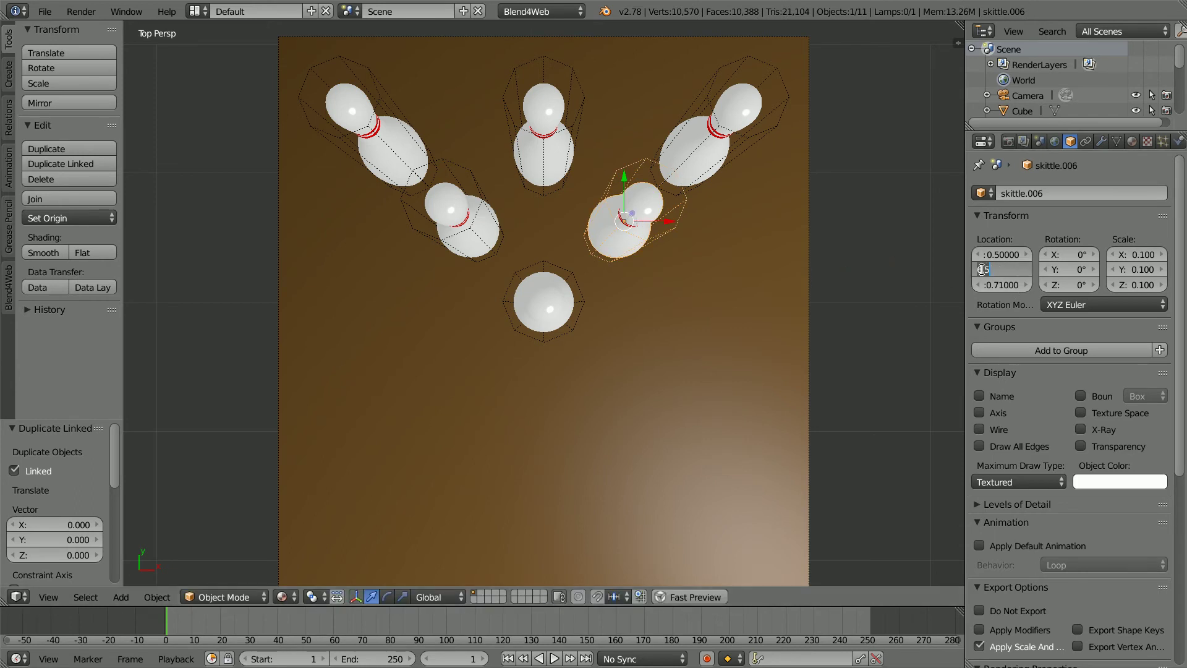
key("BackSpace")
type("7")
key("Return")
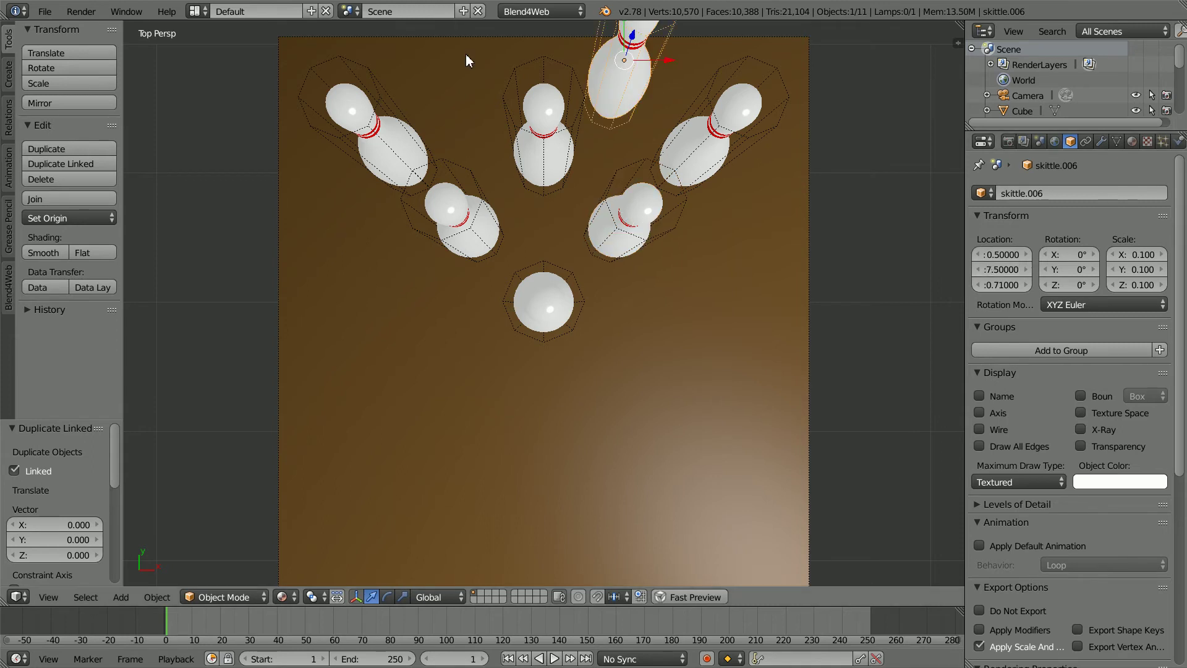
Step: Add a linked copy of the back pin at X -0.5
key("alt+d")
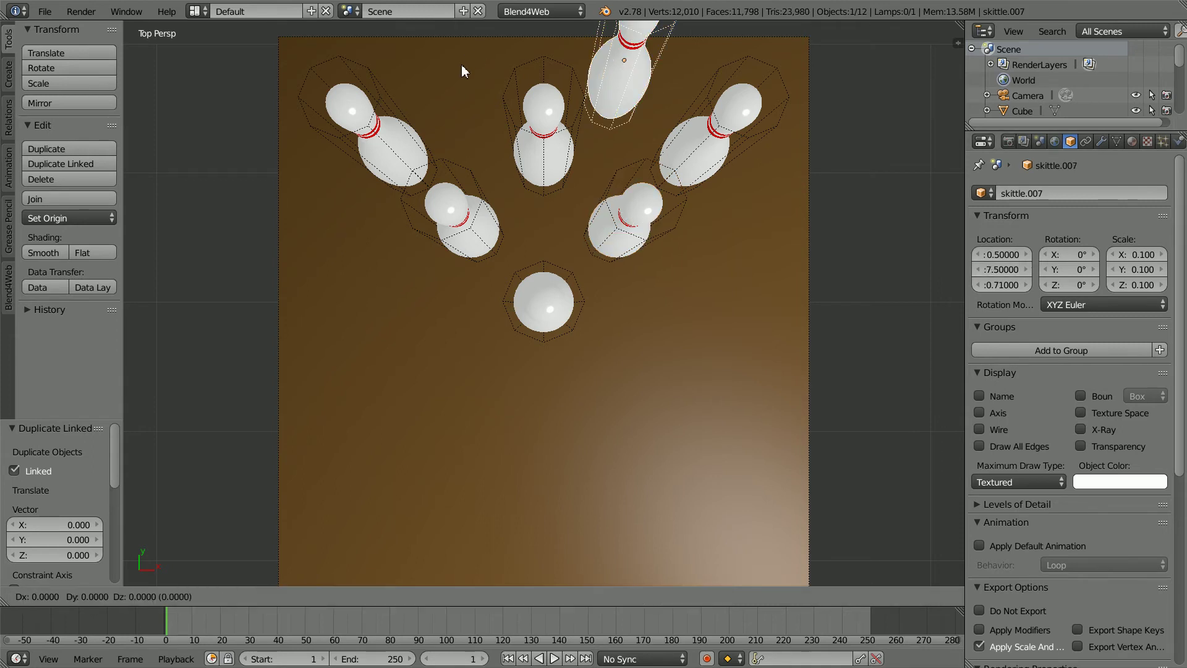
key("Escape")
left_click(995, 254)
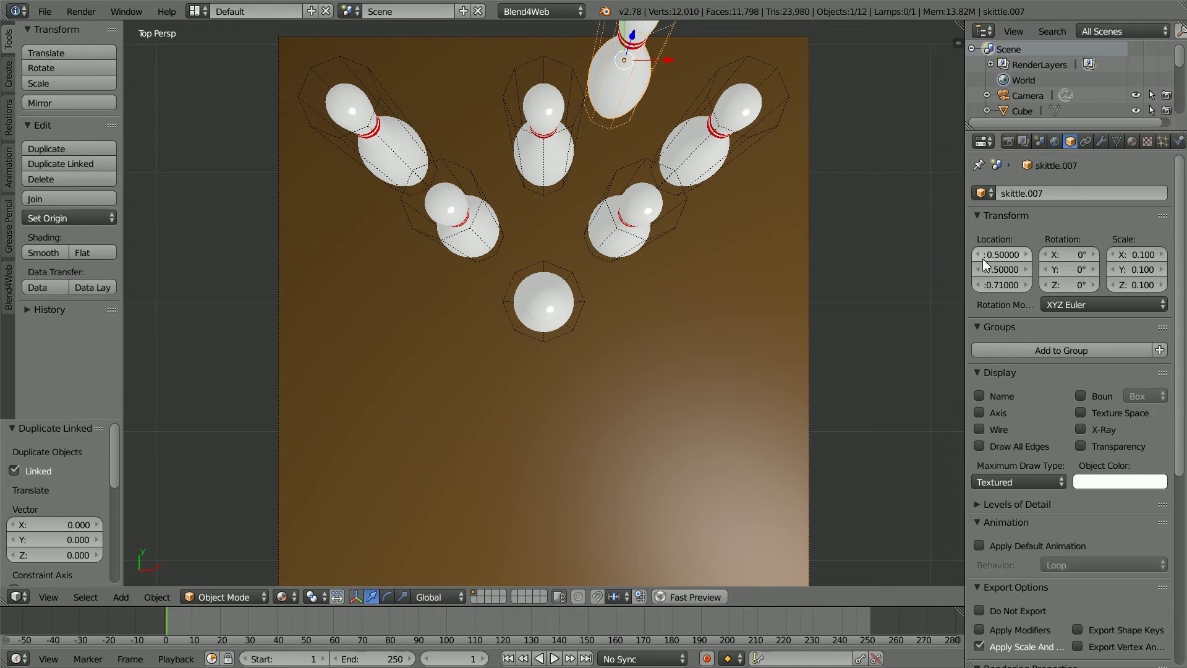
key("Home")
type("-")
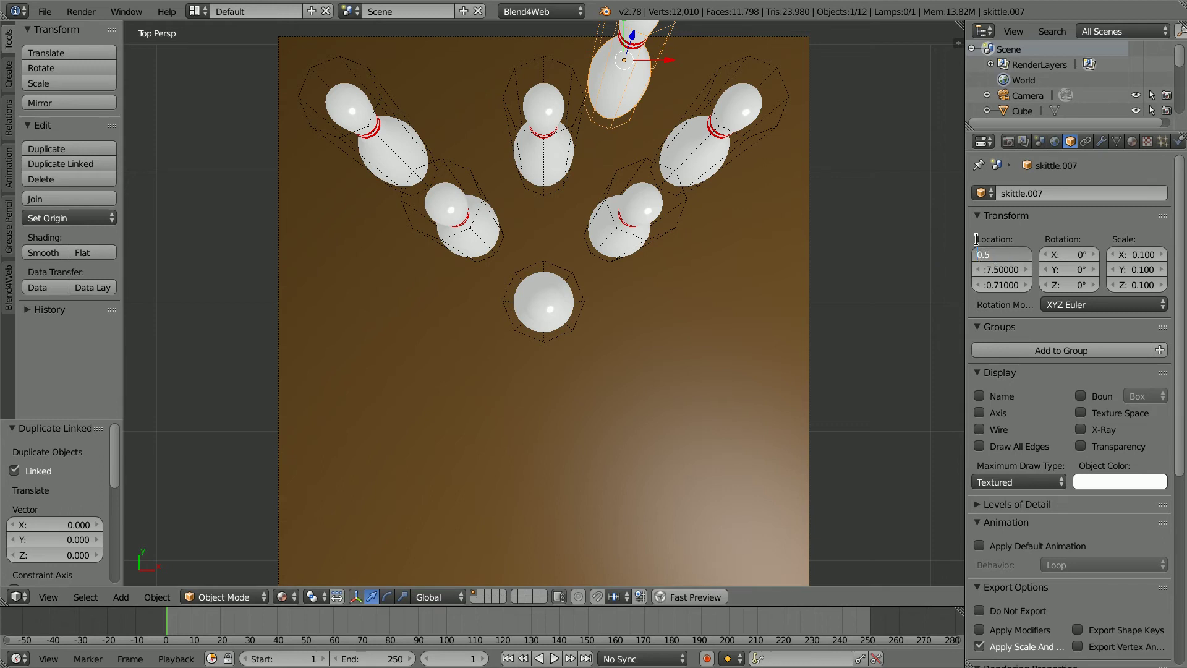
key("Return")
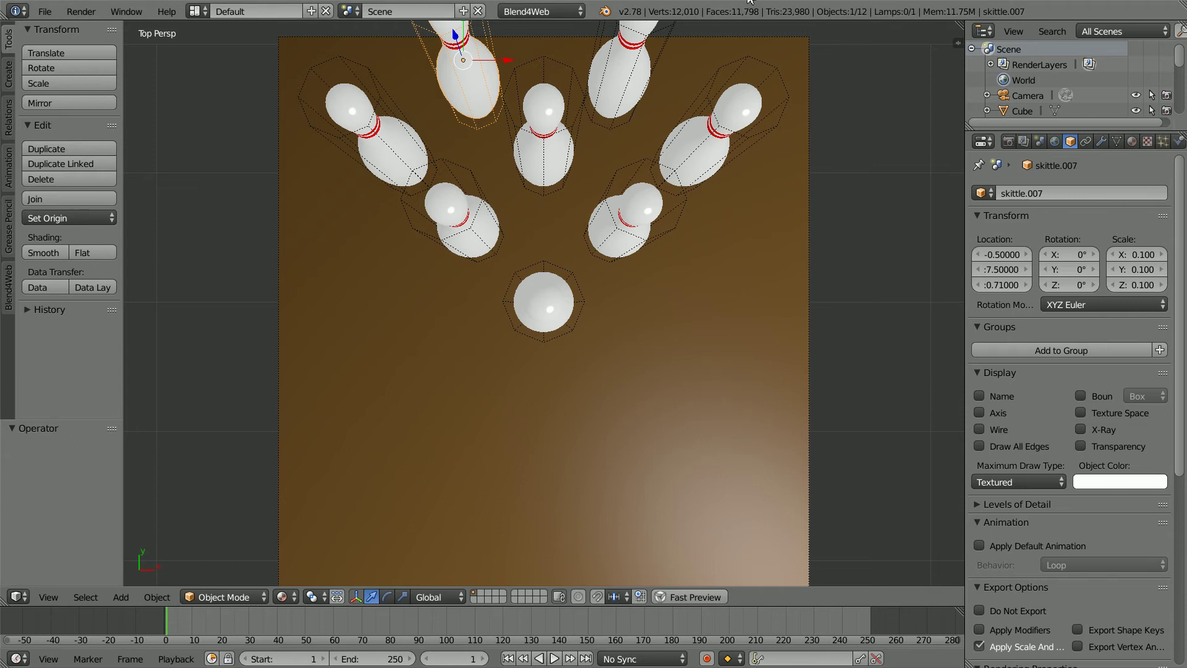
Step: Add the outer back-row pins at X -1.5 and X 1.5
key("alt+d")
right_click(811, 195)
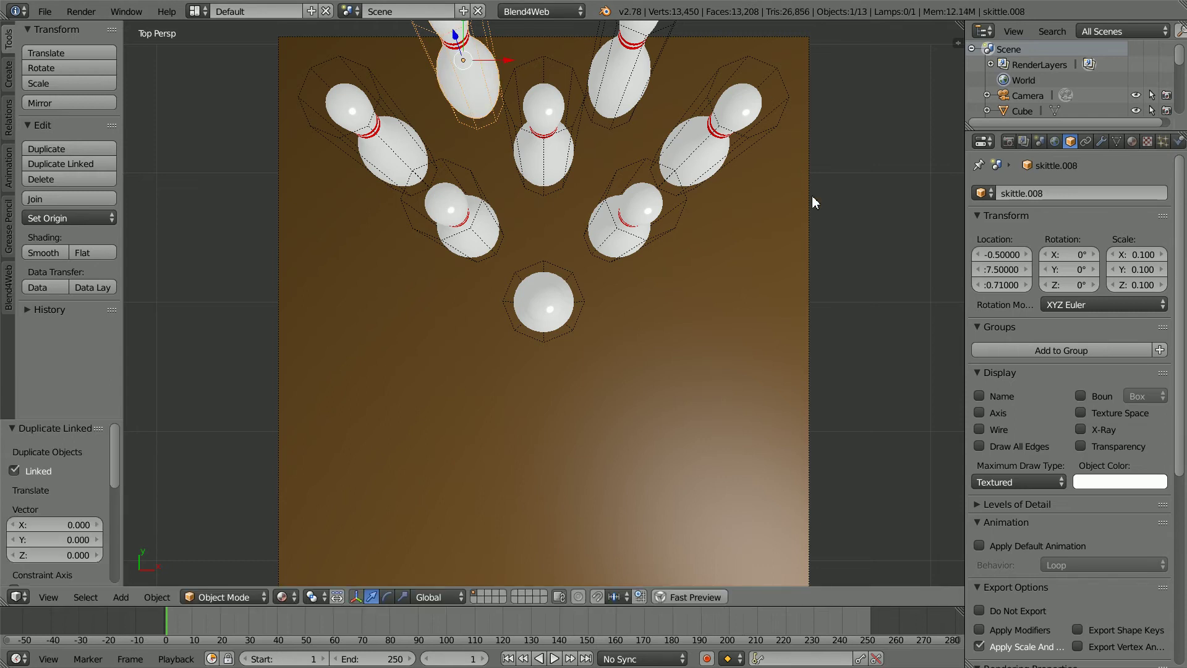
left_click(993, 254)
type("1.5")
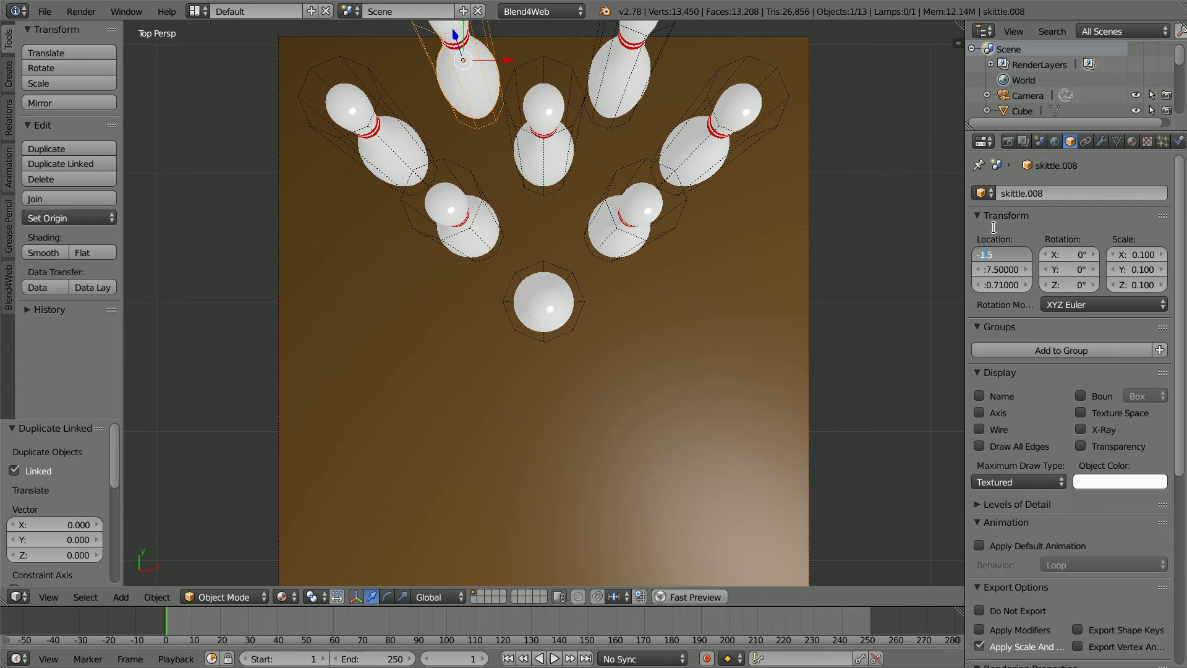
key("Return")
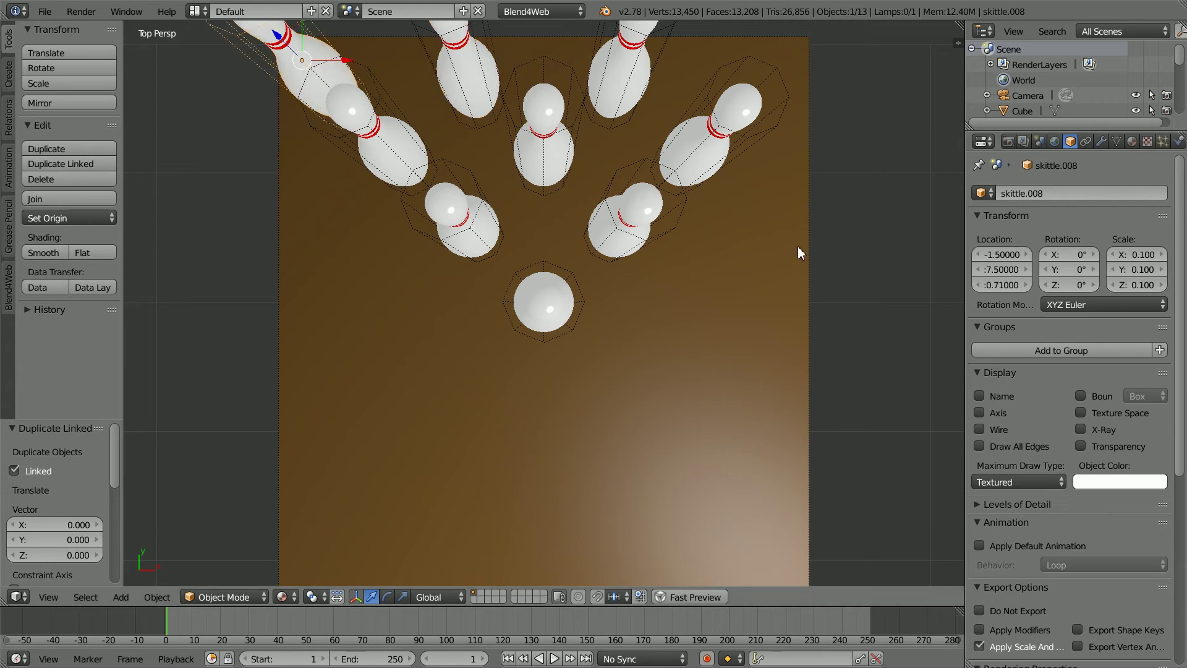
key("alt+d")
key("Escape")
left_click(990, 257)
key("Home")
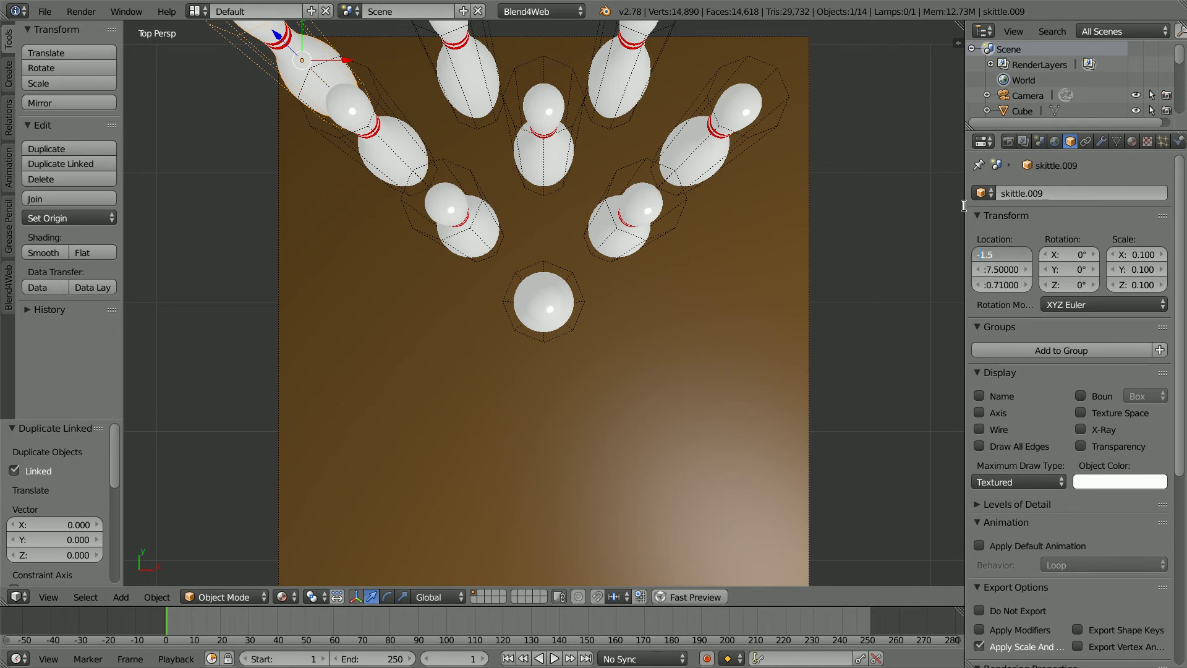
key("Delete")
key("Return")
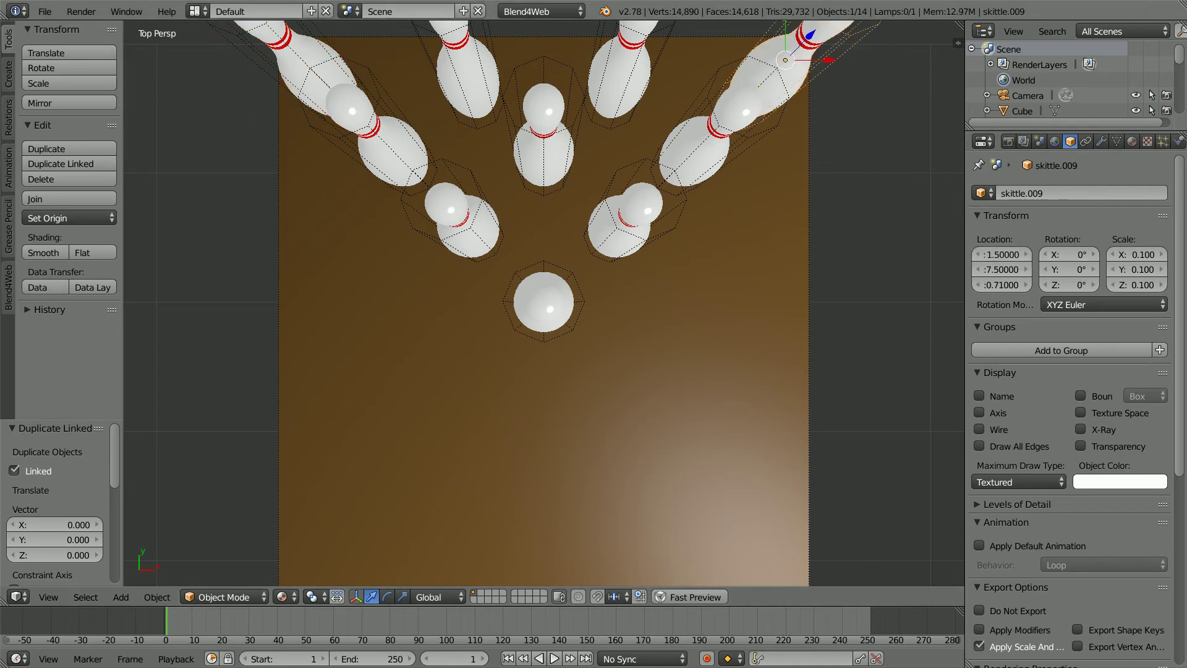
Step: View through the scene camera and slide the camera along its local Z axis
left_click(59, 597)
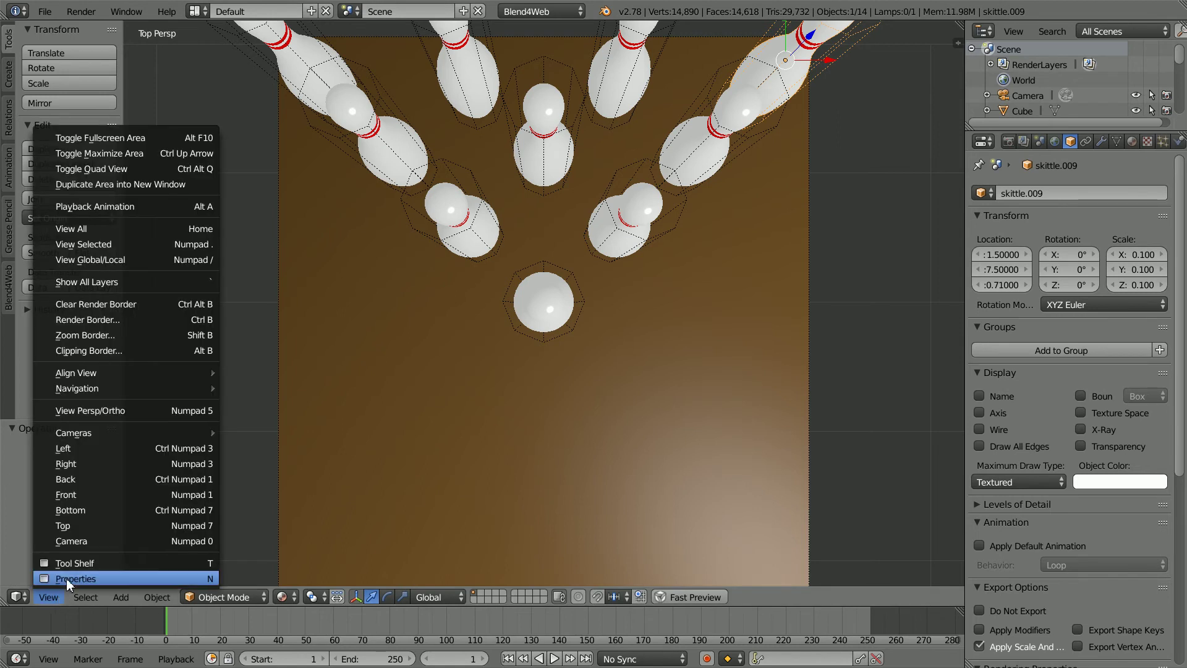
left_click(132, 544)
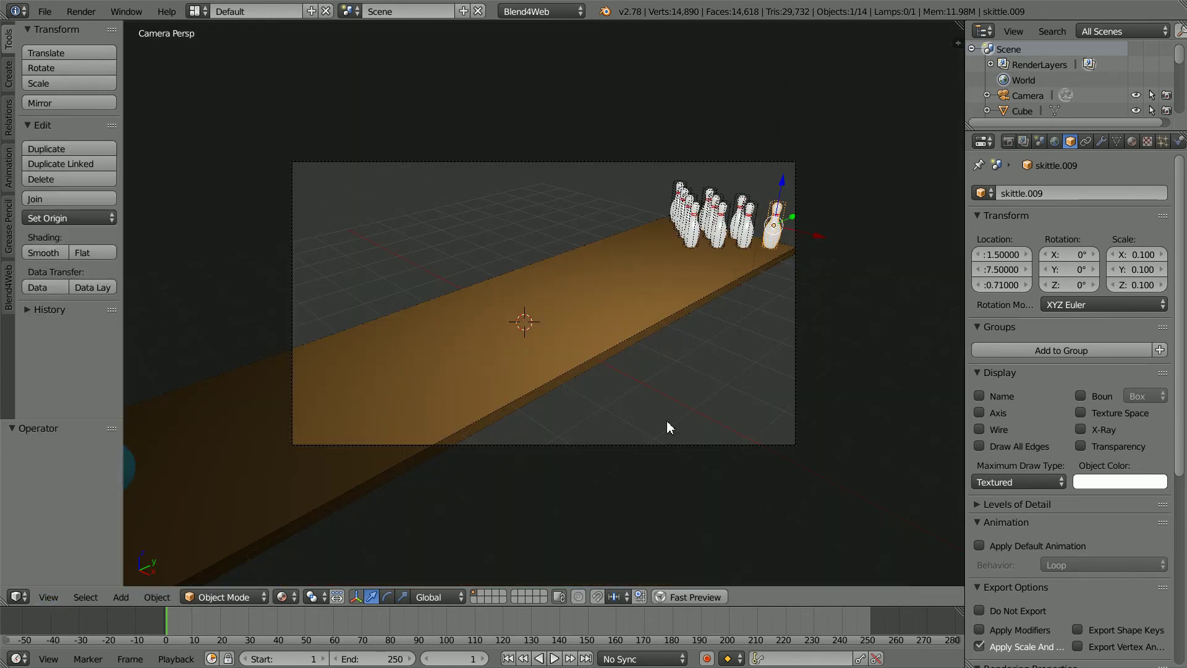
scroll(695, 444, "up", 2)
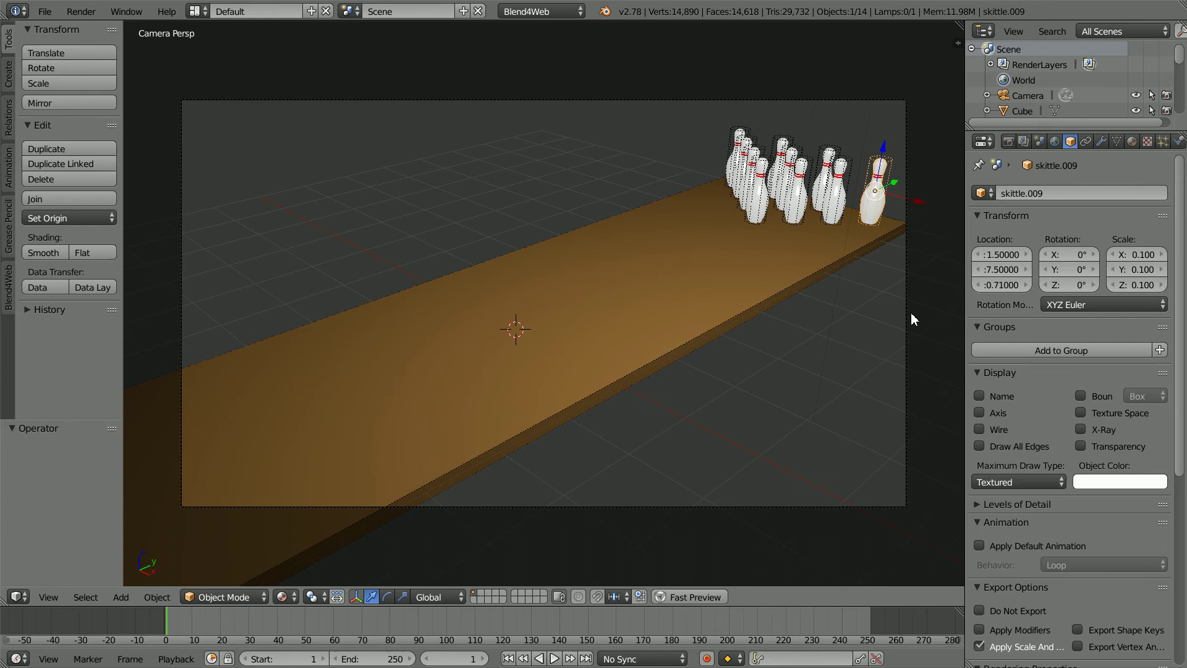
right_click(907, 313)
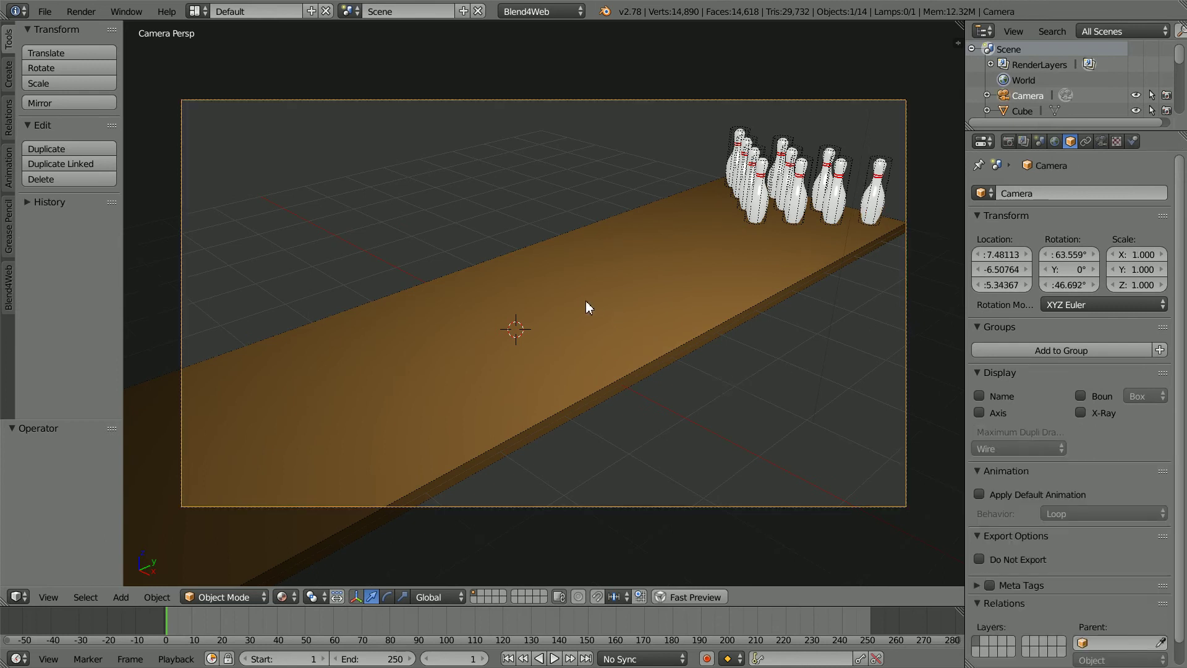
key("g")
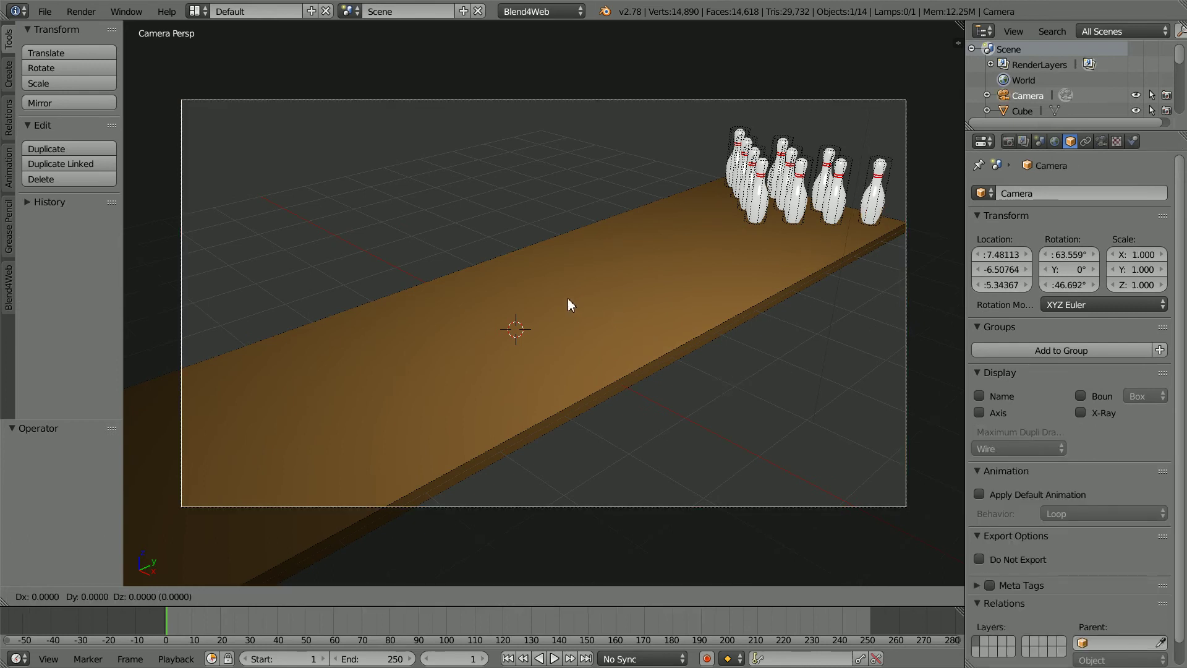
key("z")
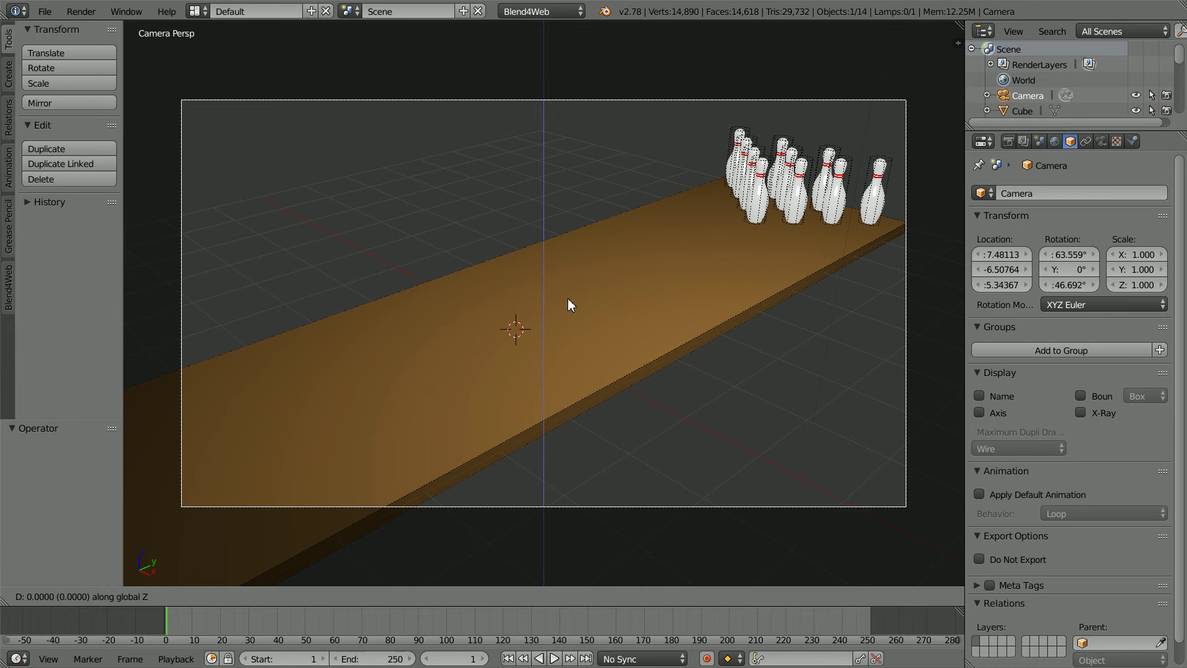
key("z")
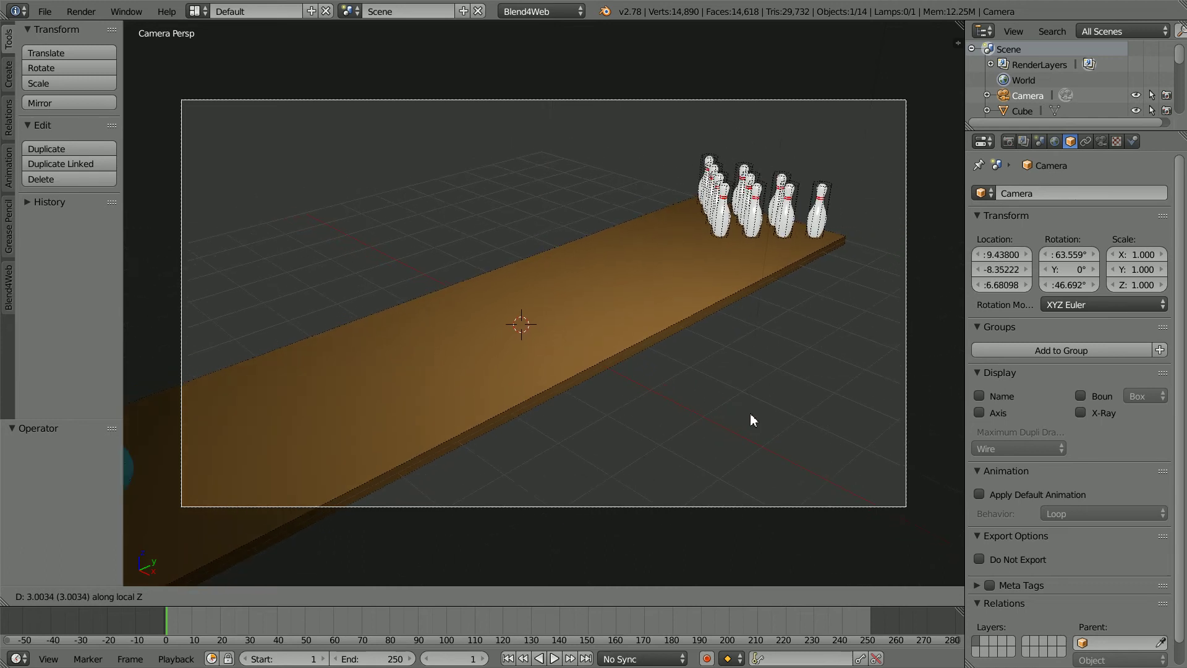
left_click(945, 513)
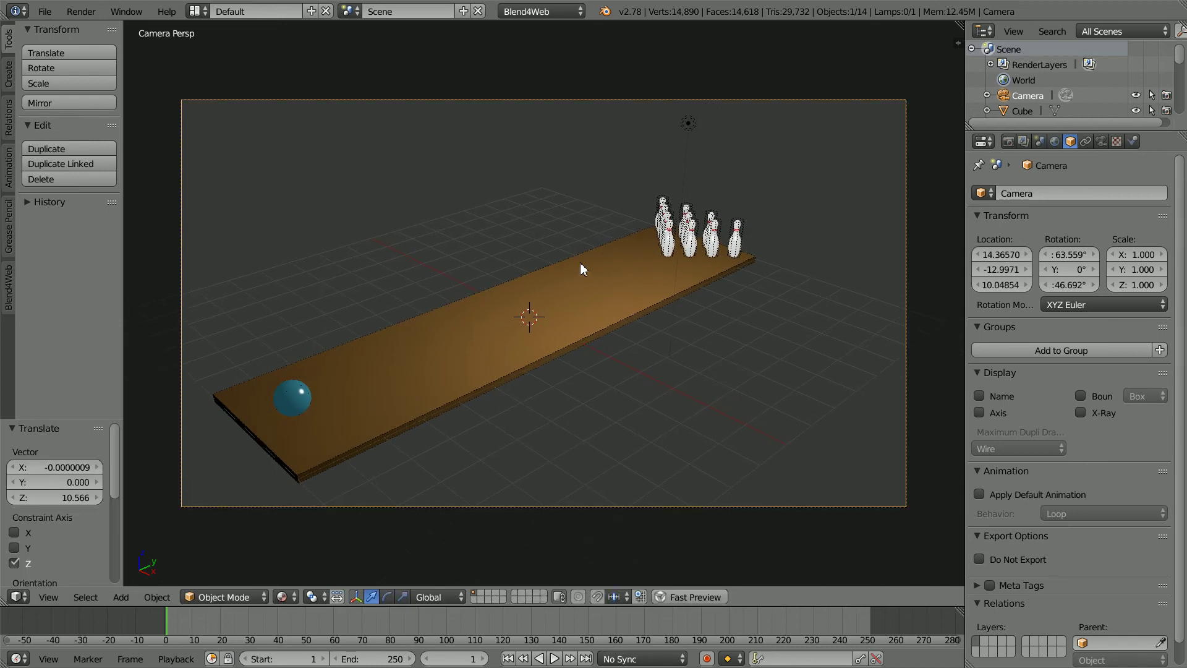
Step: Shift the camera sideways along its local X axis
key("g")
key("x")
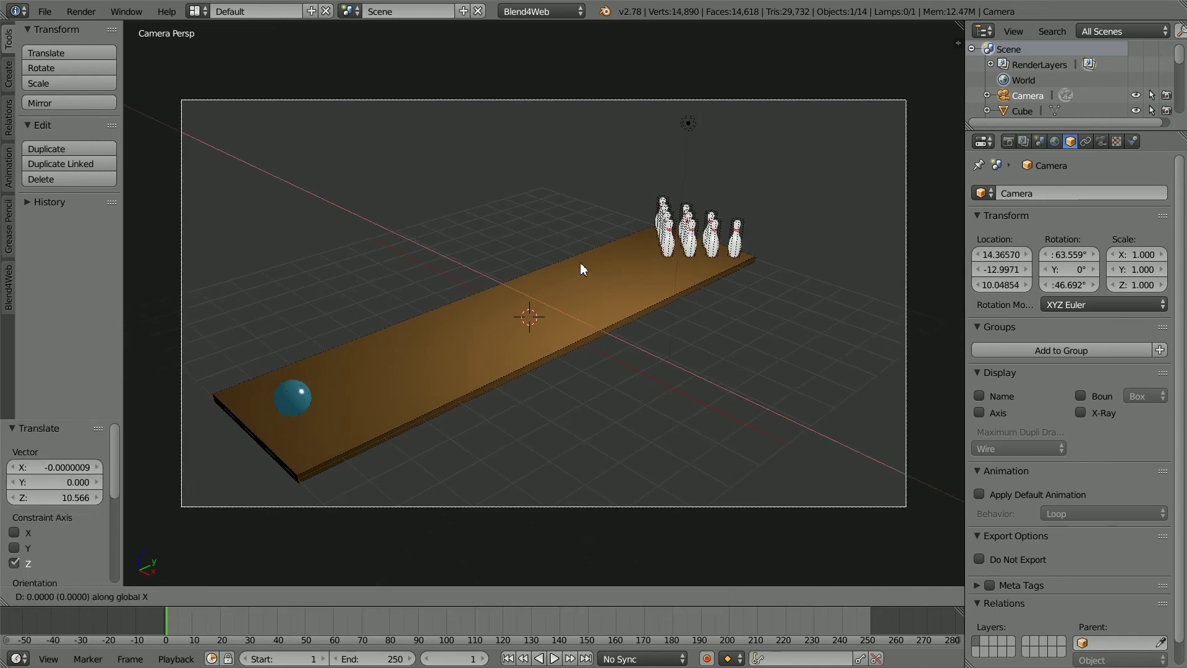
key("x")
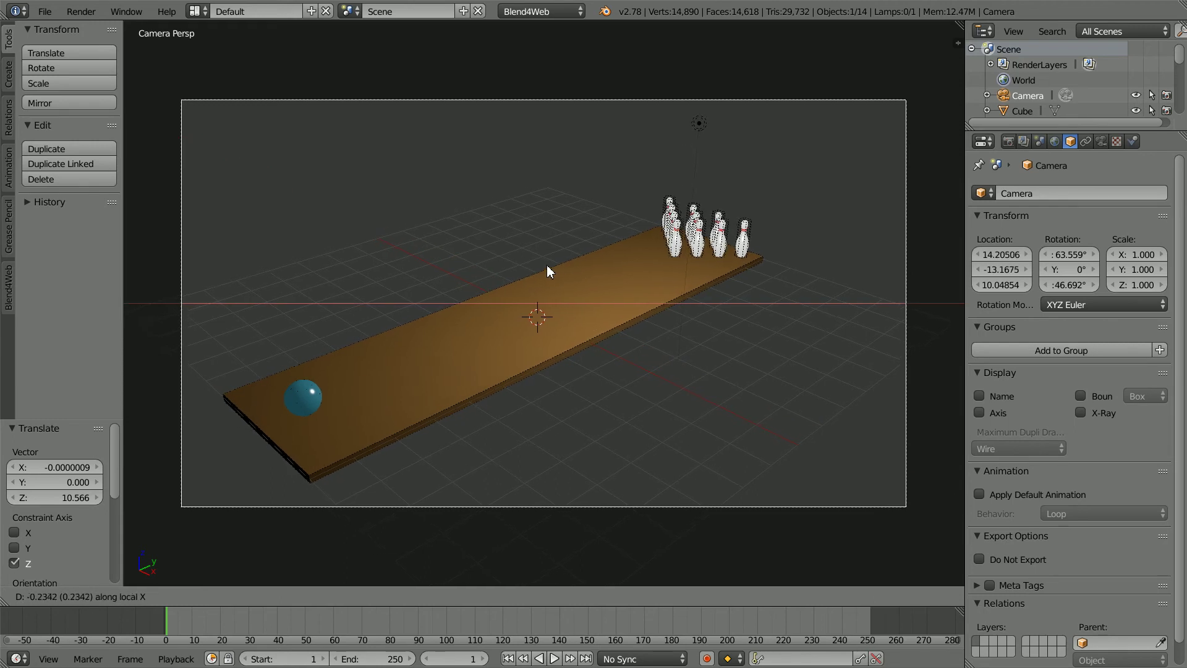
left_click(481, 265)
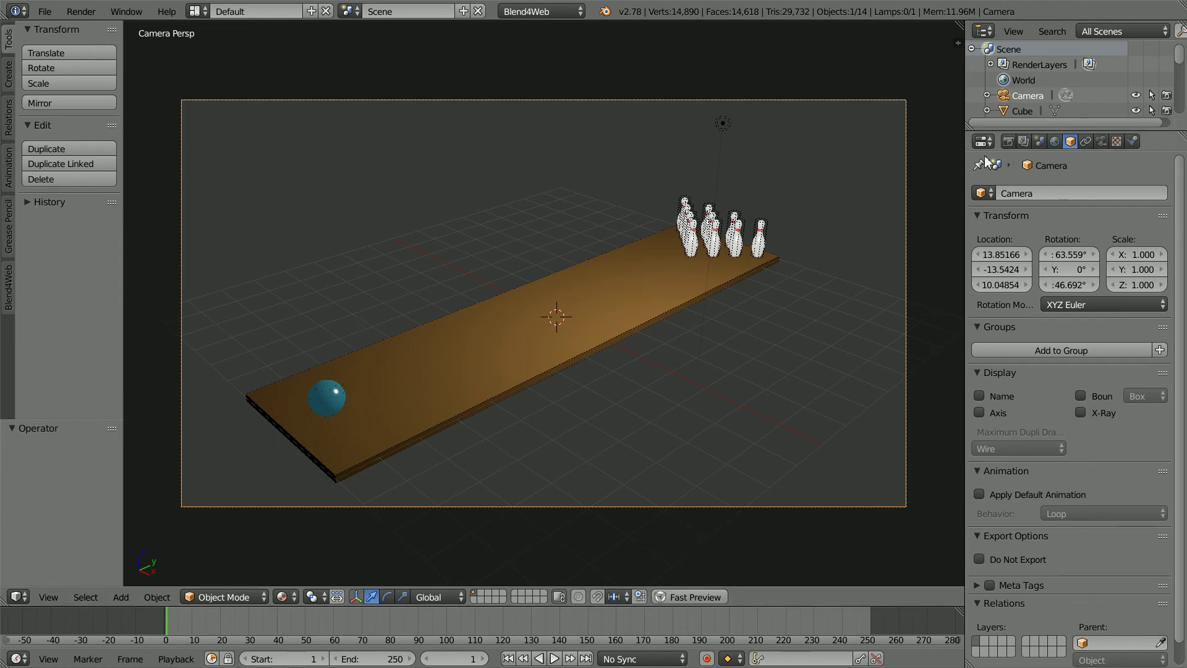
Step: Launch the Blend4Web Project Manager from the Render properties' Development Tools
left_click(1009, 143)
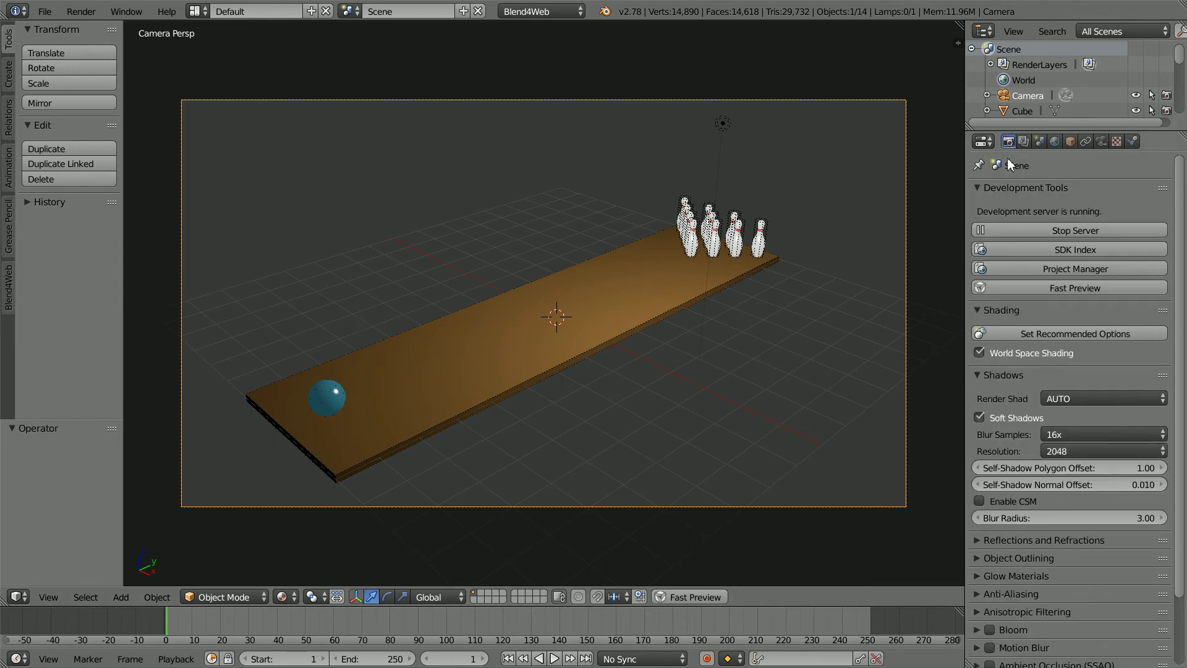
left_click(1124, 274)
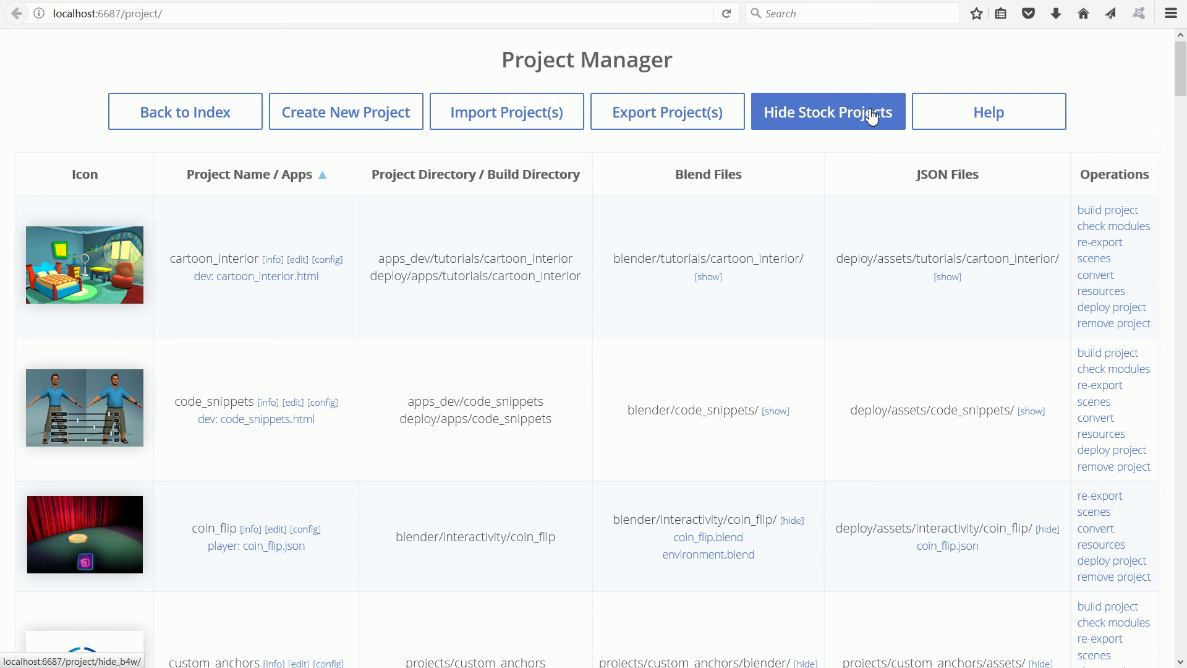
Step: Create a new project called my_bowling with the default settings
left_click(388, 119)
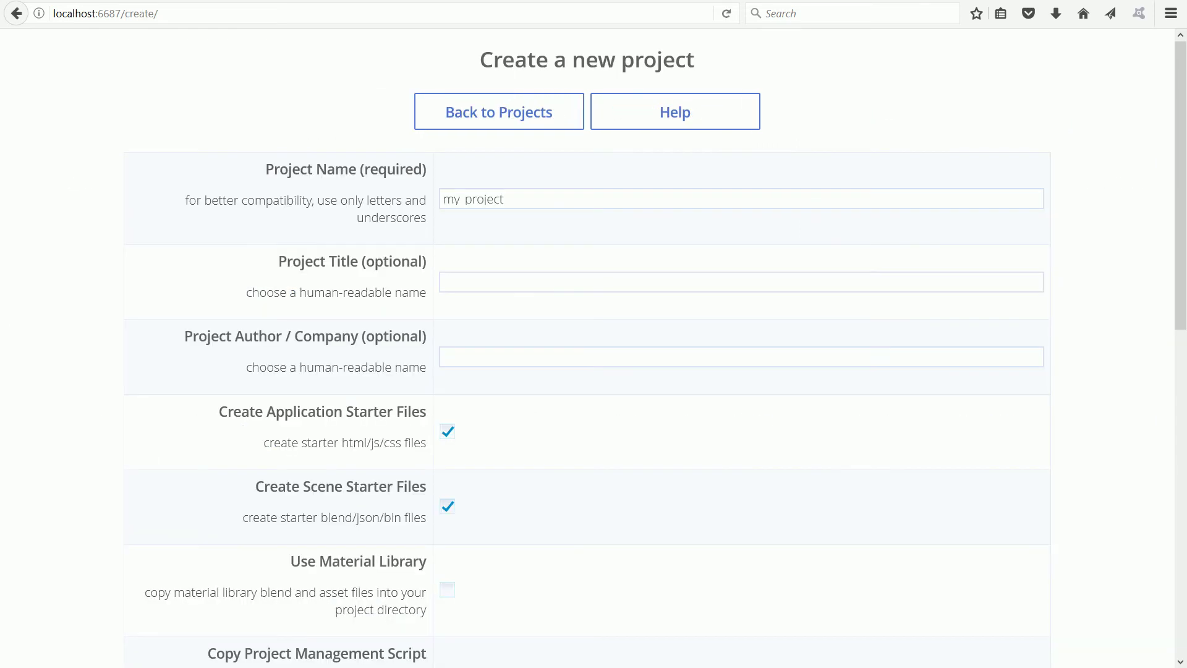
left_click(516, 201)
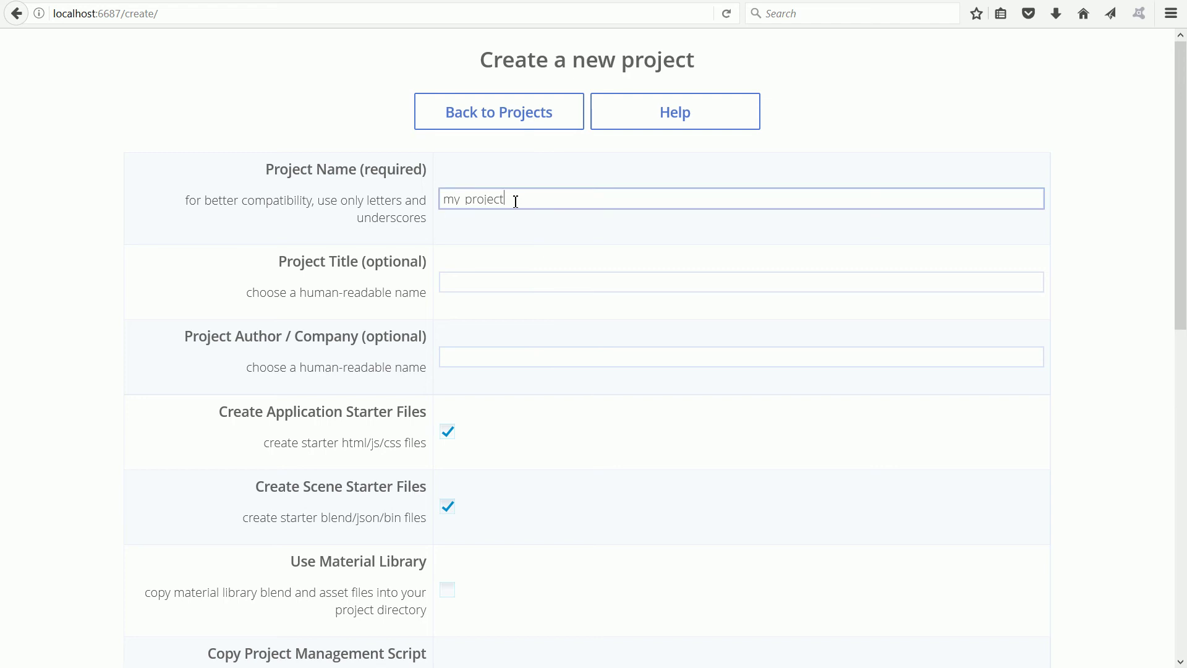
key("BackSpace")
key("BackSpace")
key("BackSpace")
key("BackSpace")
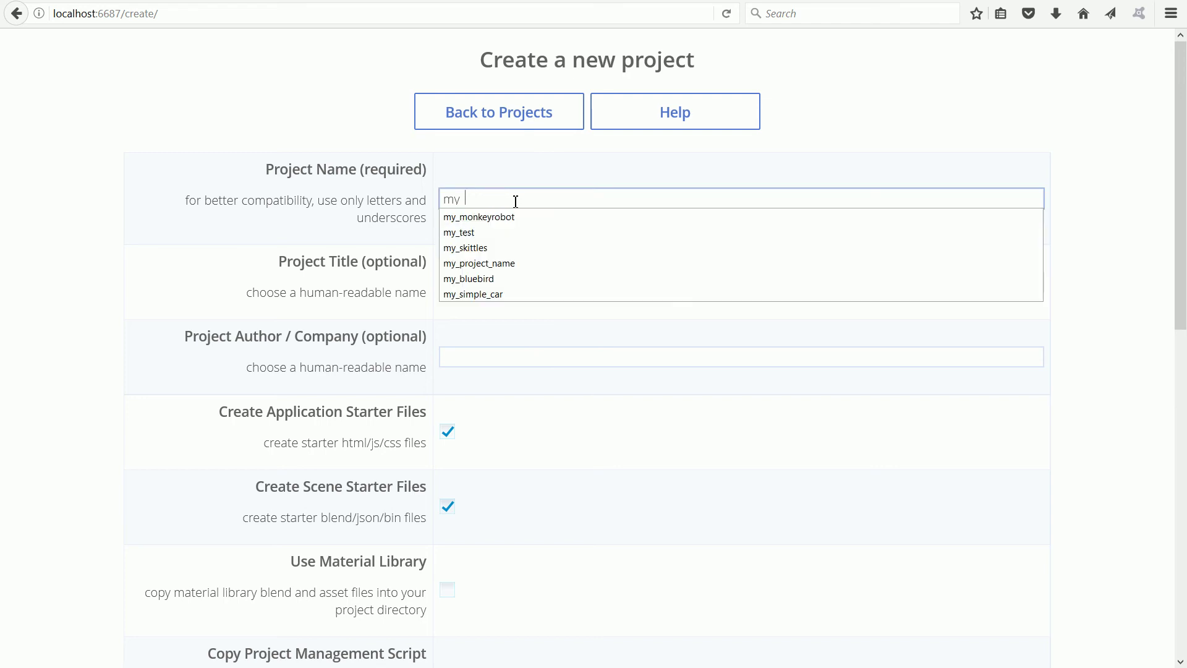
type("bowling")
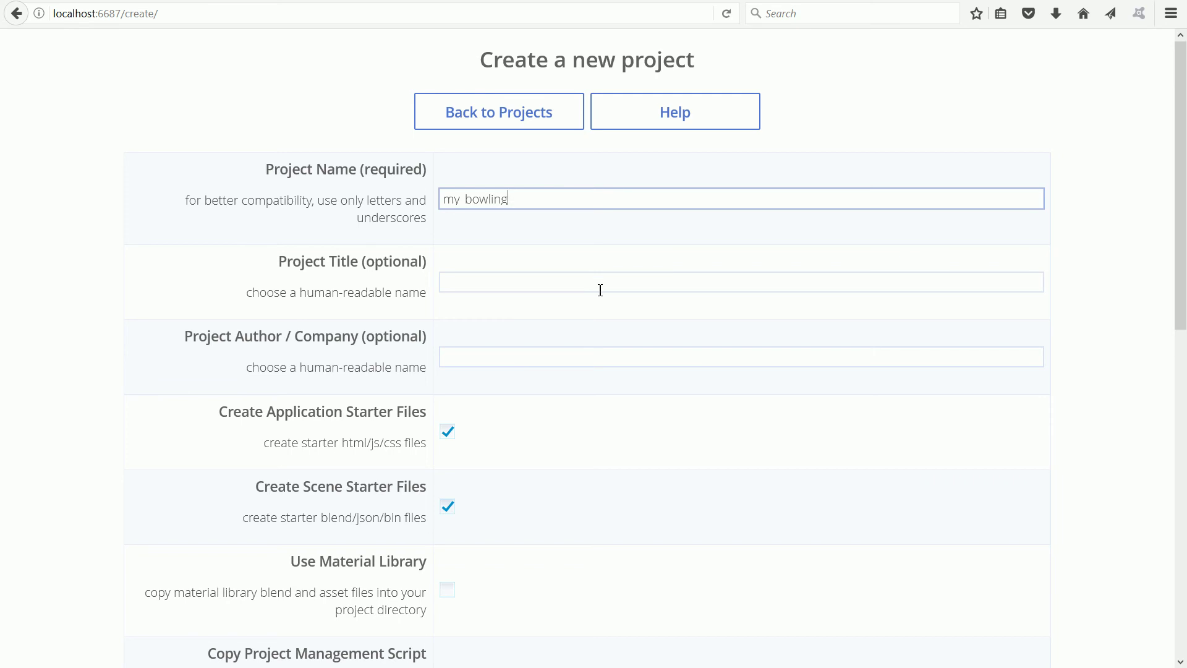
scroll(600, 290, "down", 10)
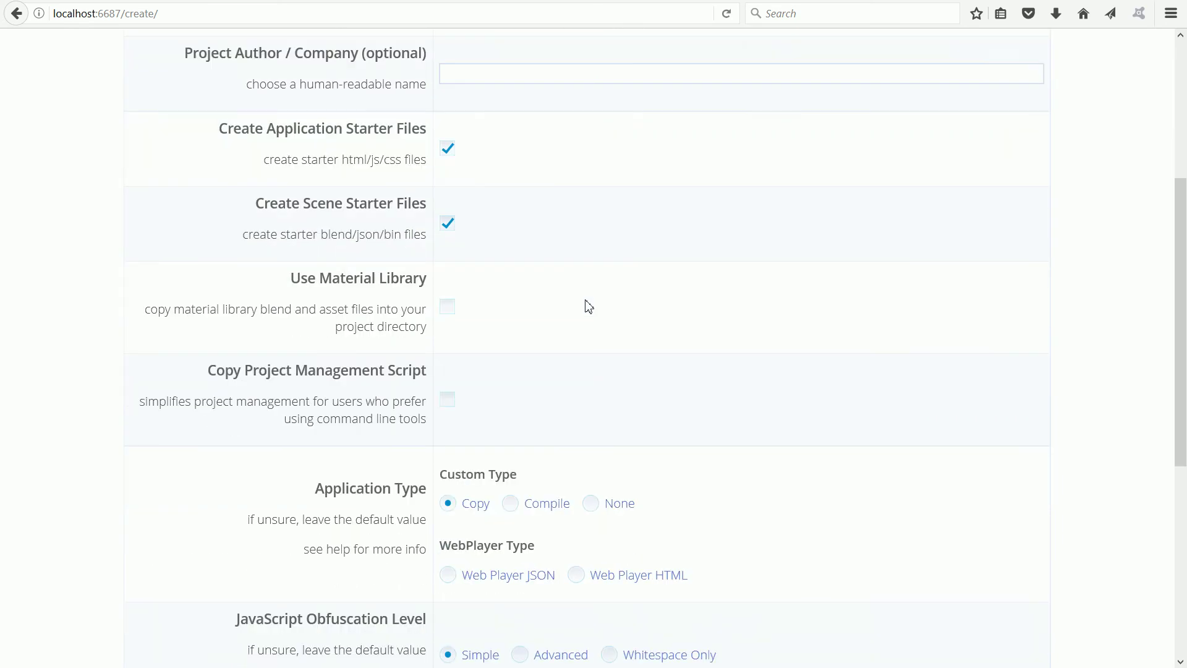
left_click(593, 615)
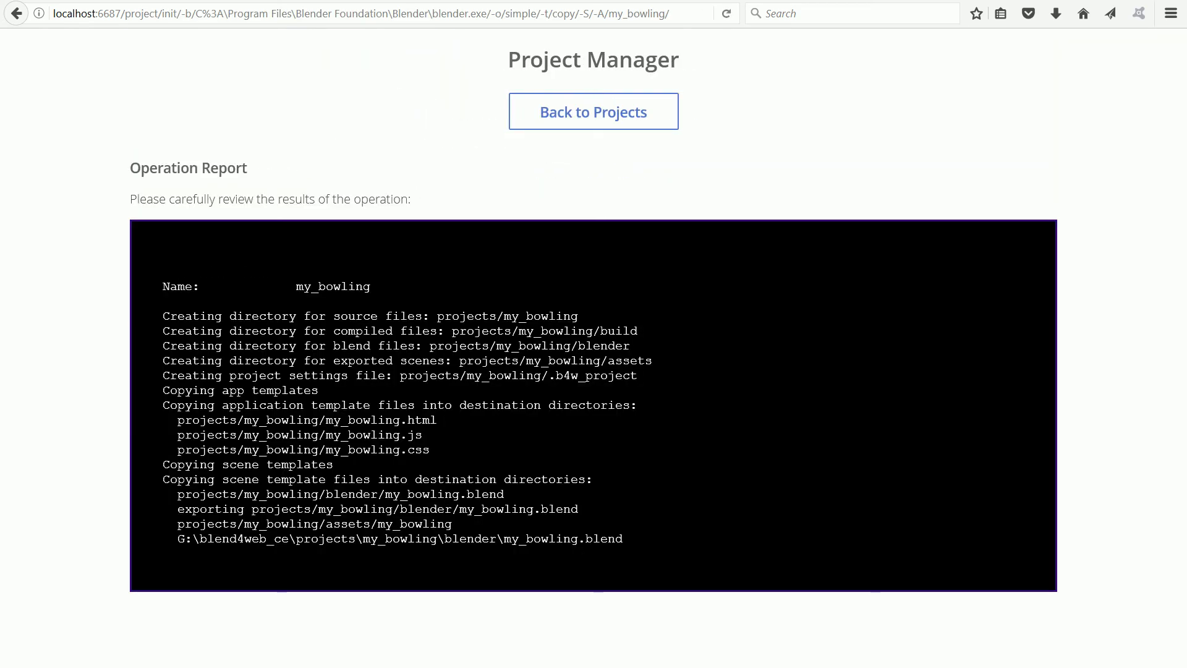
Step: Go back to the project list and scroll it to find my_bowling
left_click(588, 125)
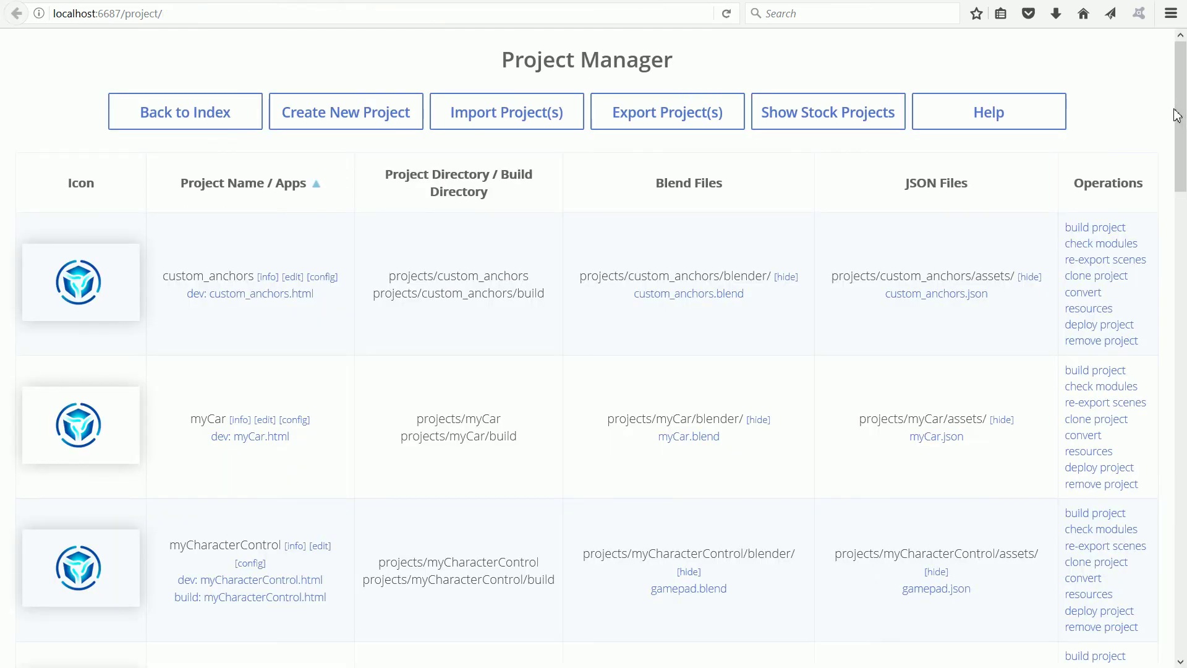
left_click_drag(1177, 123, 1178, 399)
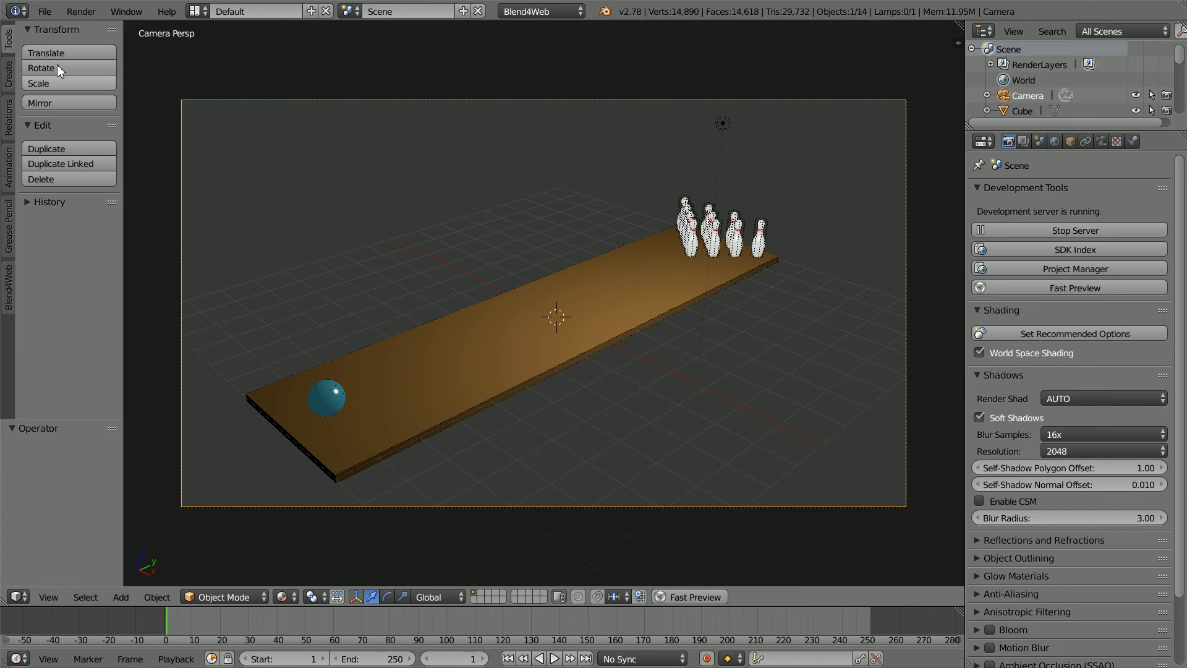
Step: Save the scene over my_bowling.blend in G:\blend4web_ce\projects\my_bowling\blender
left_click(46, 11)
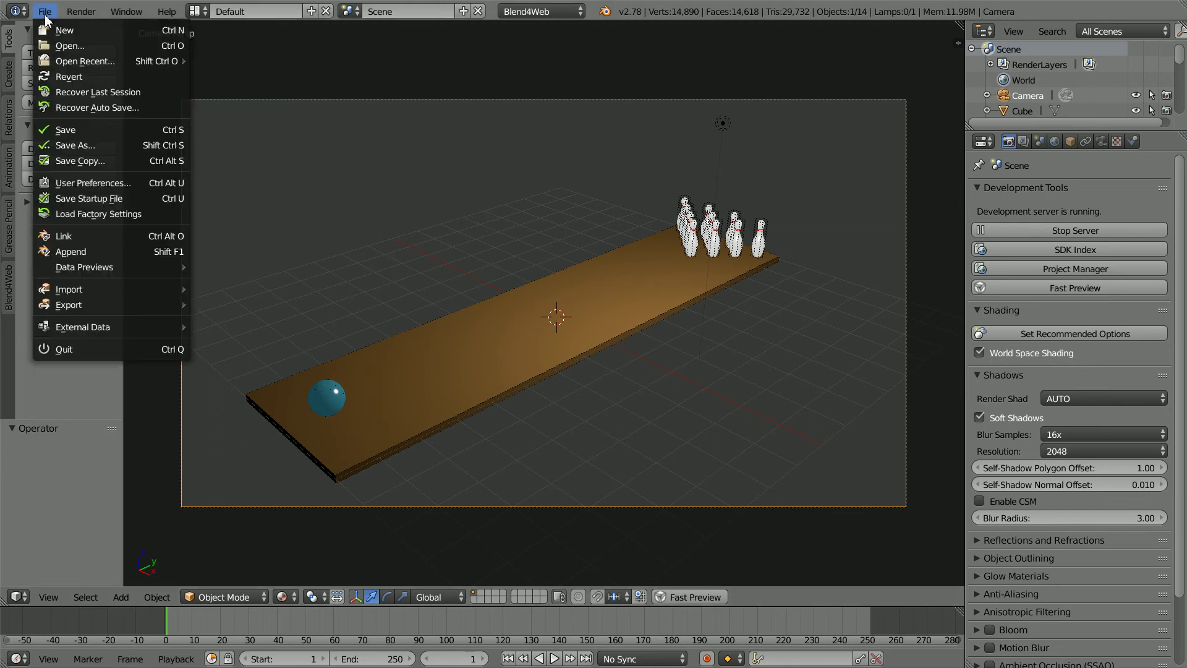
left_click(125, 146)
left_click(56, 143)
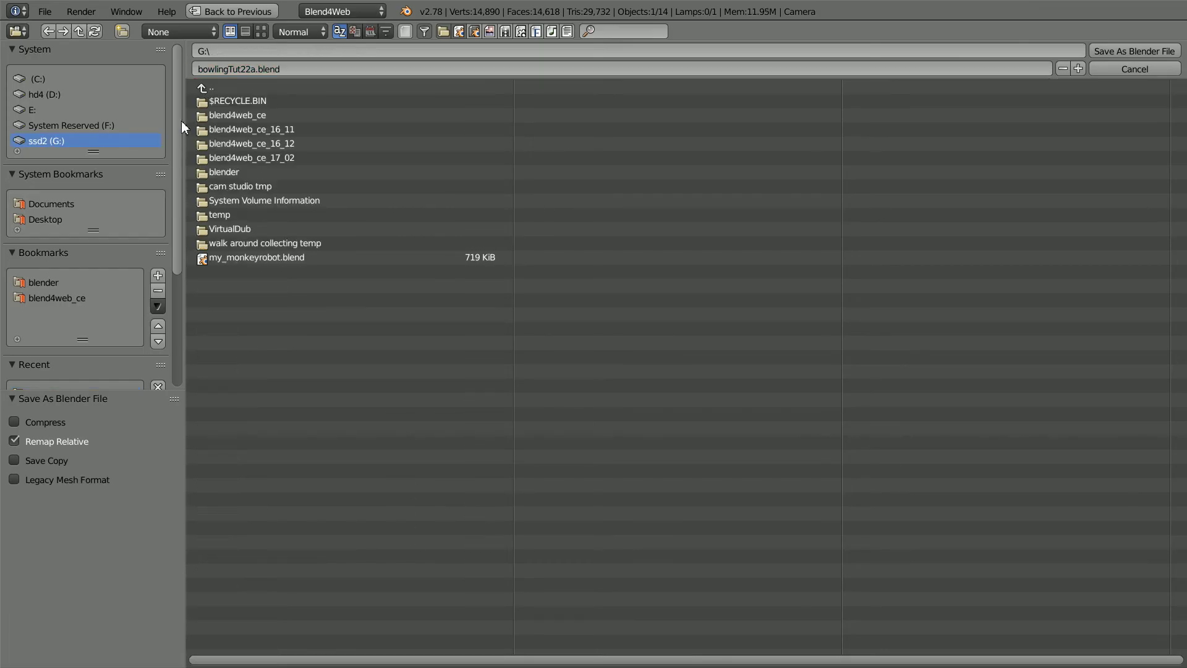
left_click(276, 117)
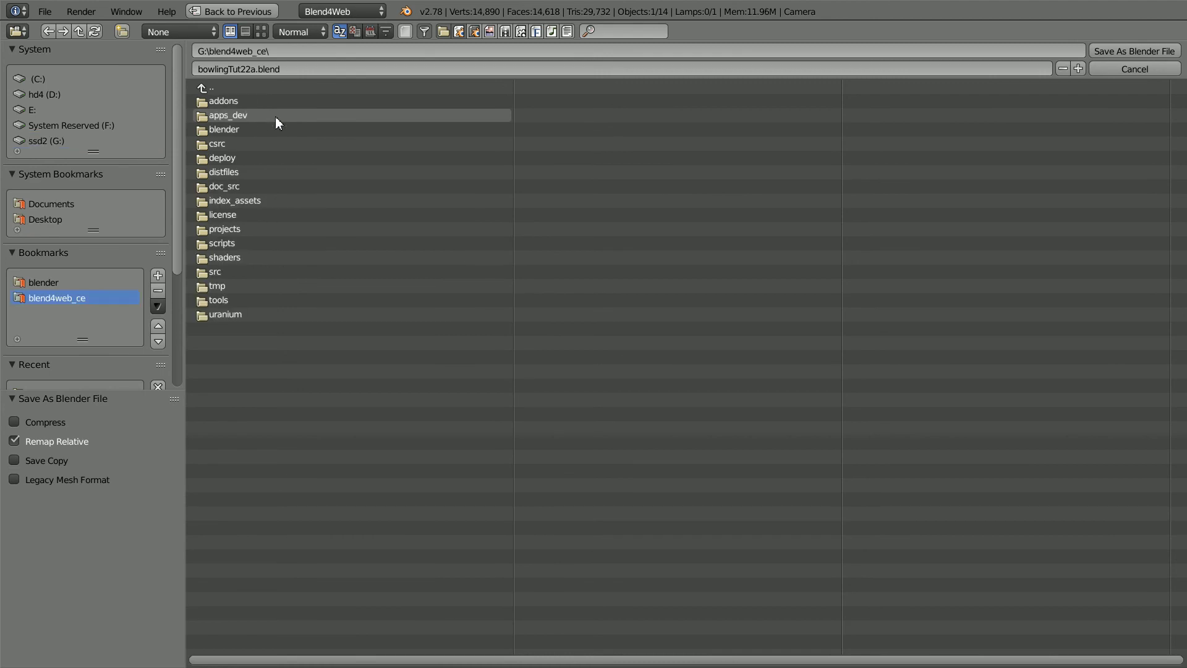
left_click(232, 227)
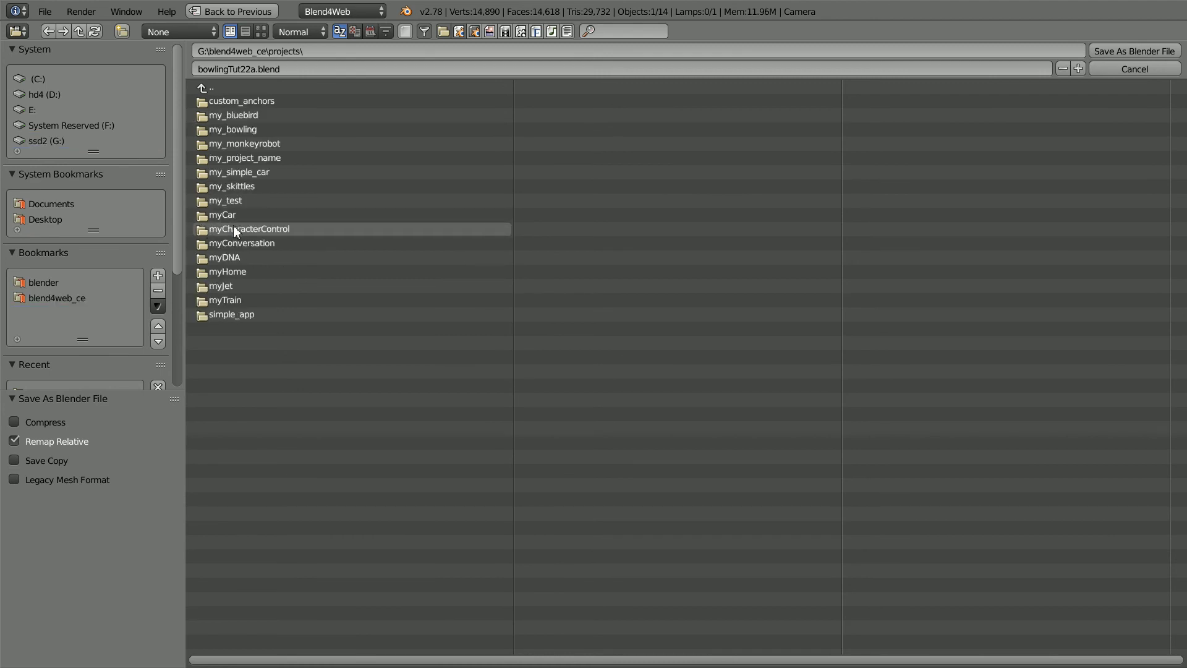
left_click(241, 129)
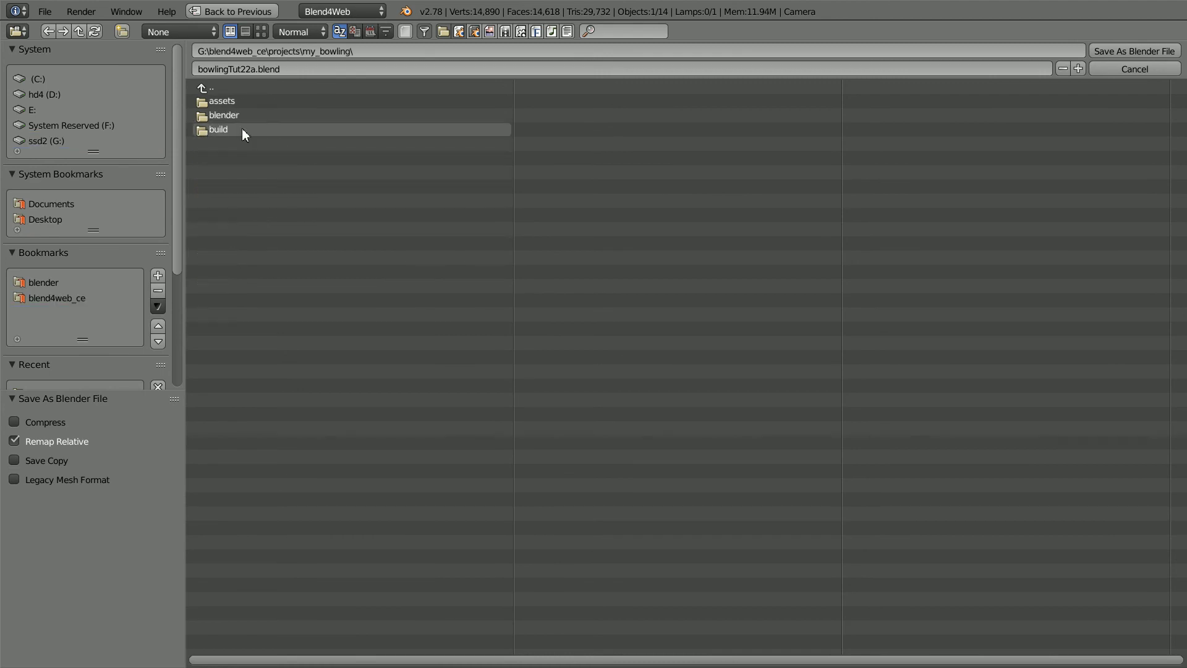
left_click(231, 112)
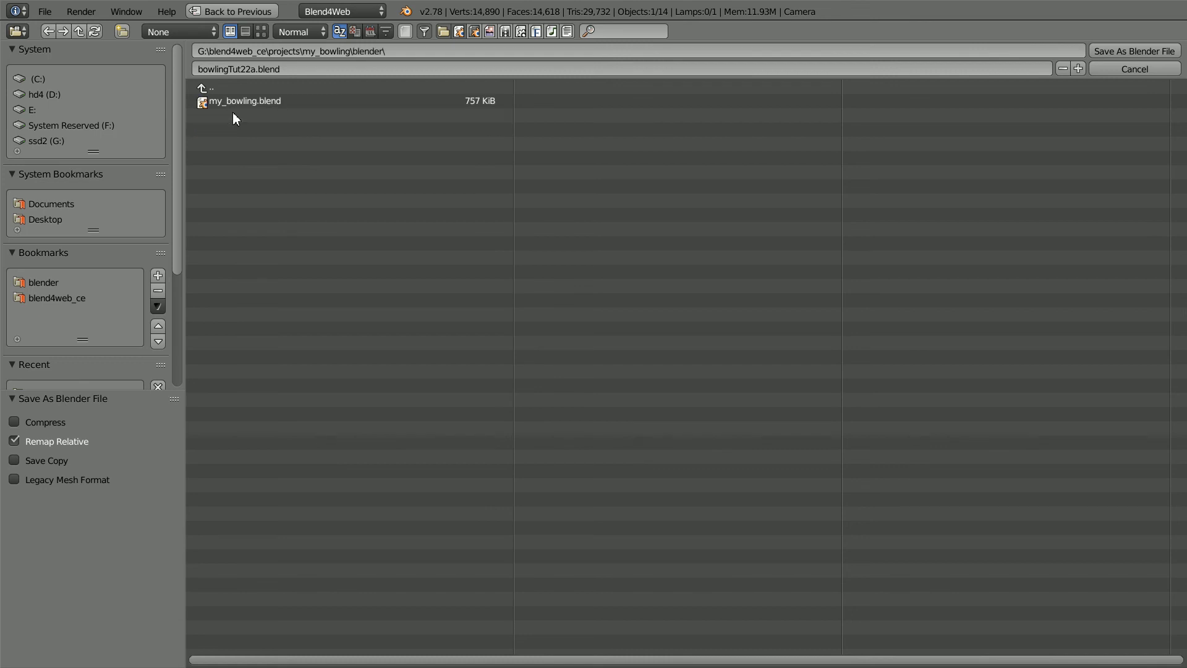
left_click(240, 101)
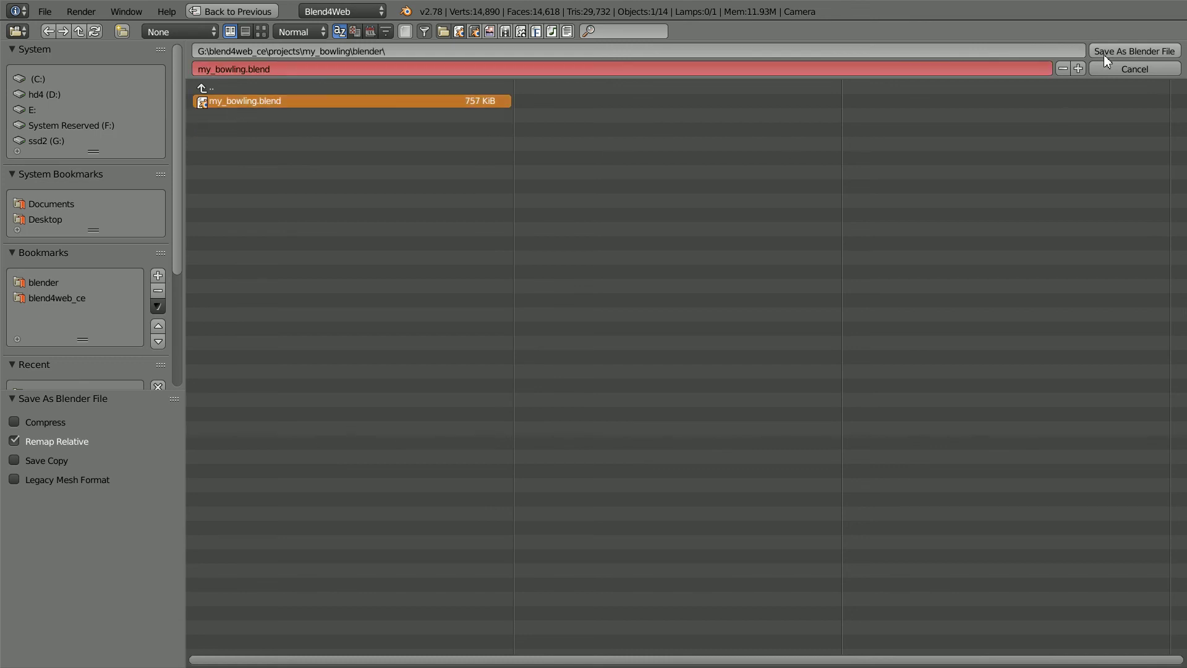
left_click(1130, 49)
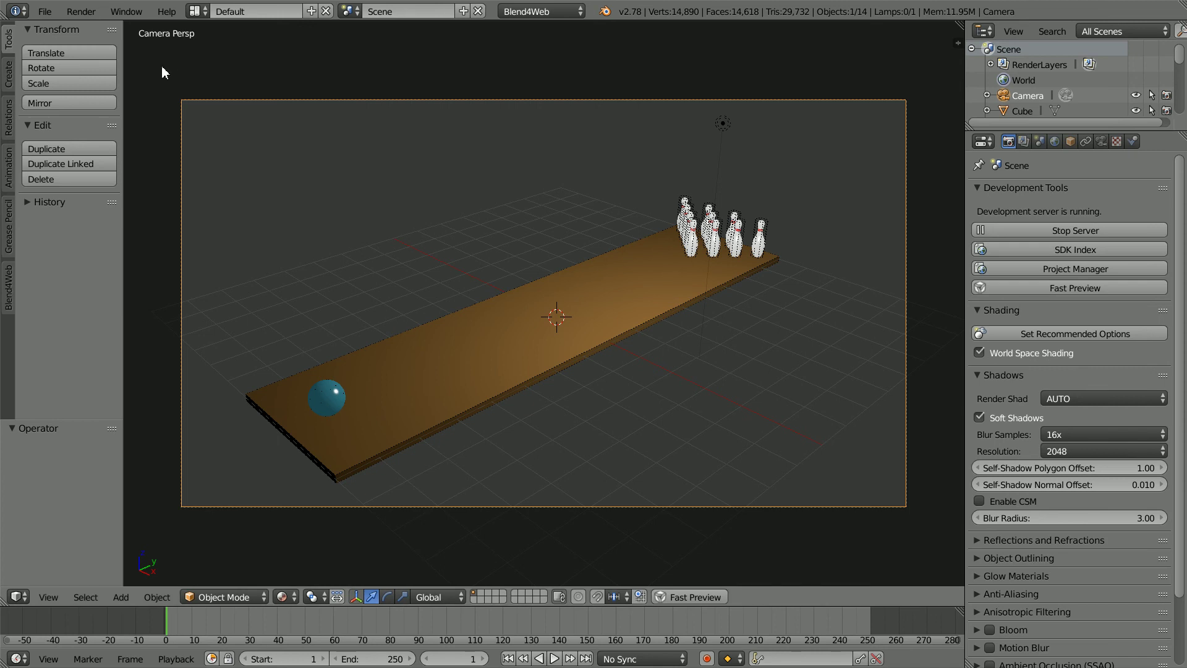
Step: Export the scene via Blend4Web (.json) to my_bowling.json
left_click(47, 17)
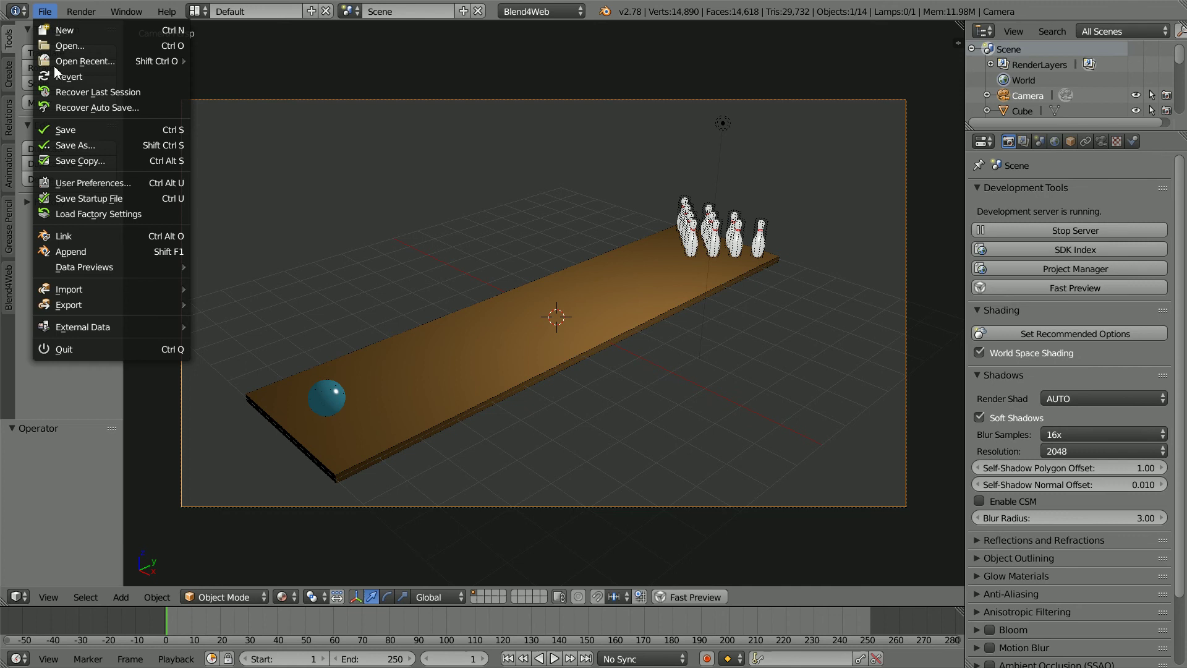
mouse_move(68, 306)
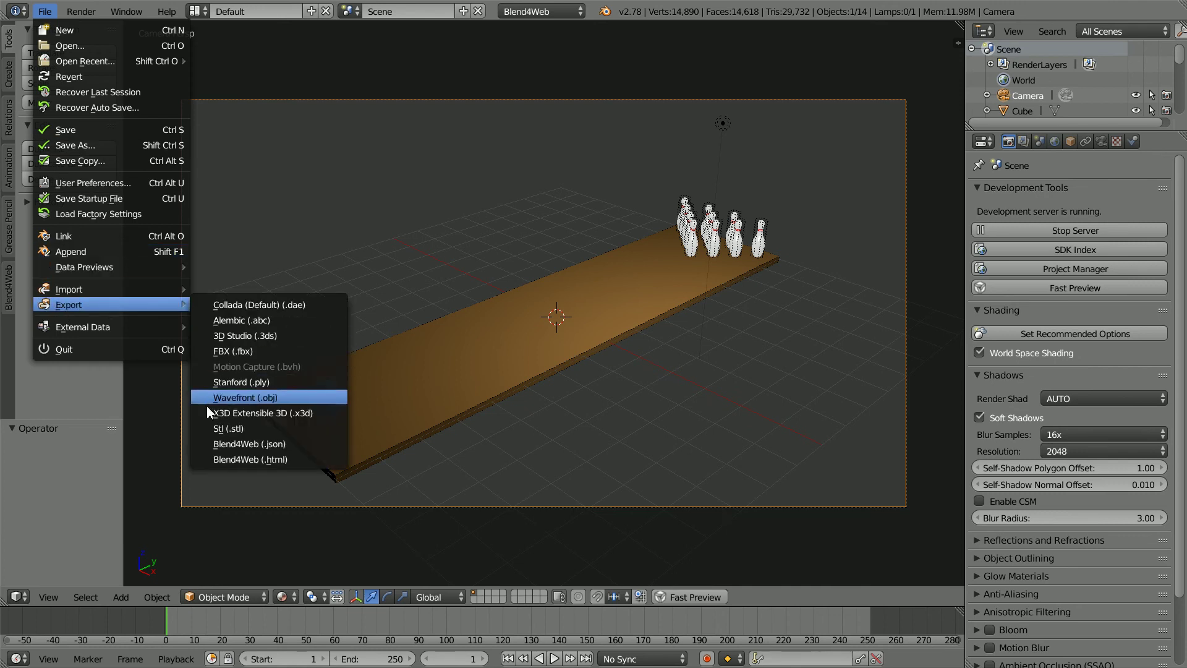
left_click(296, 448)
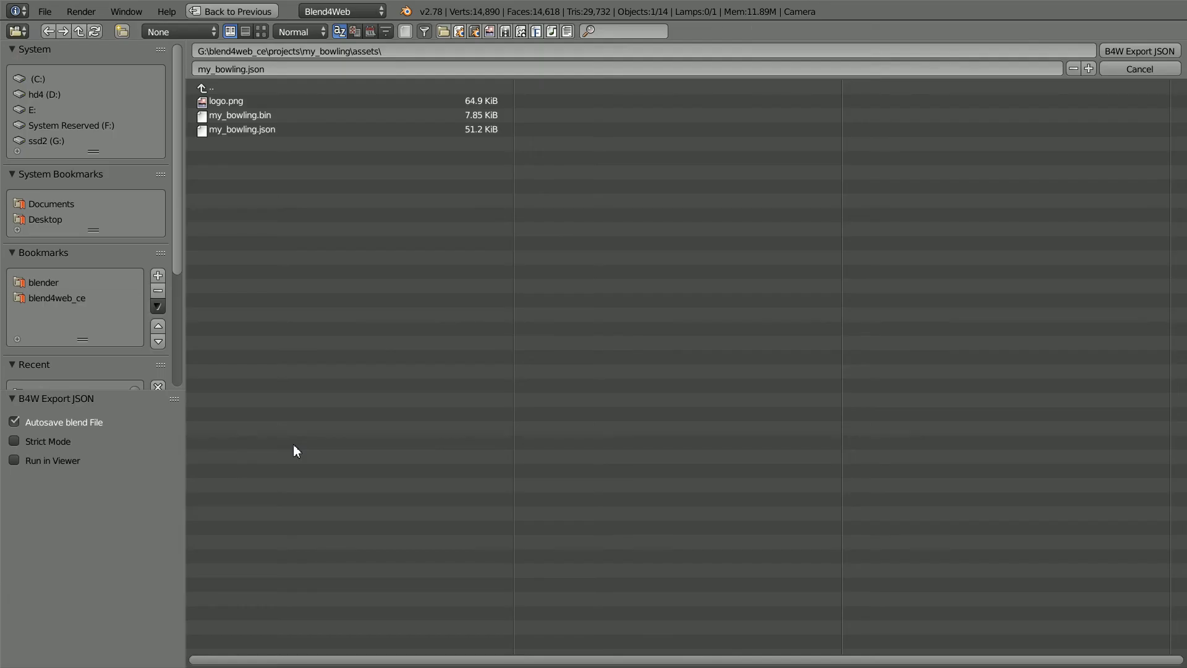
left_click(236, 128)
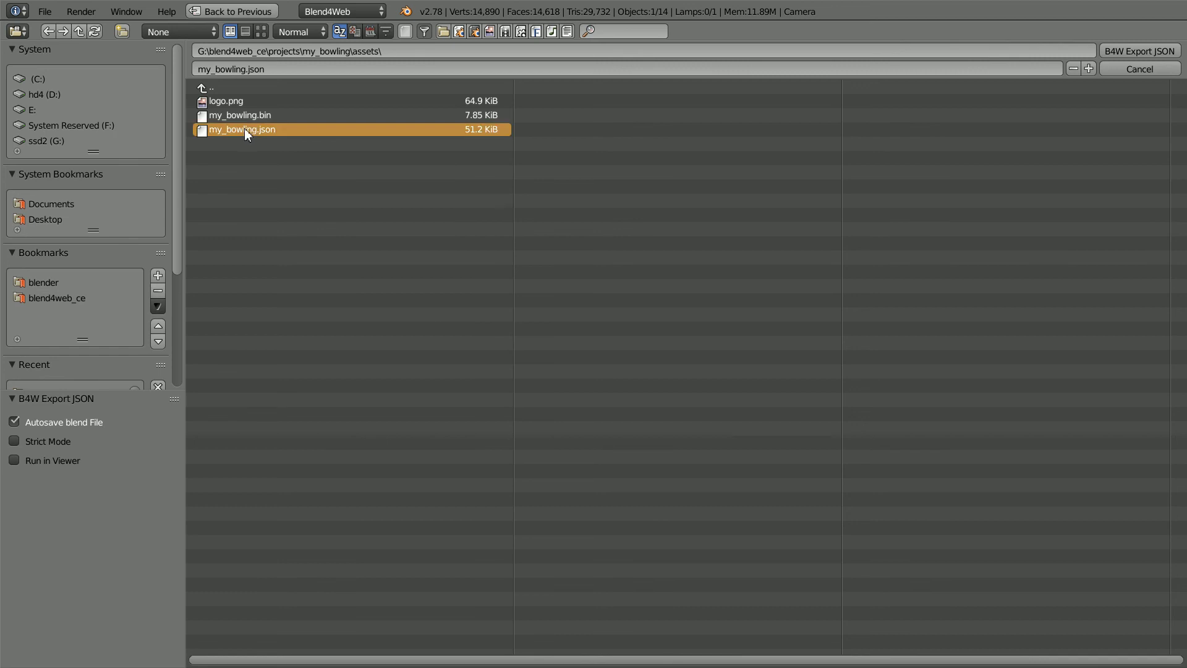
left_click(1146, 50)
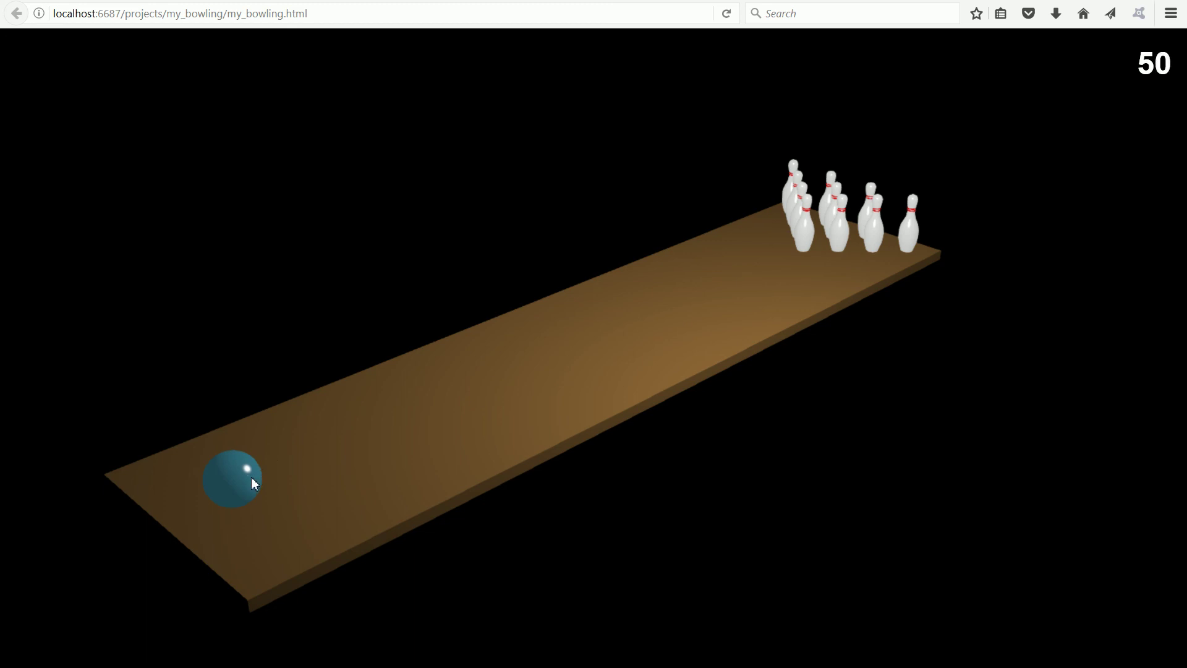
Step: Close the running my_bowling.html app to return to the project list
key("ctrl+w")
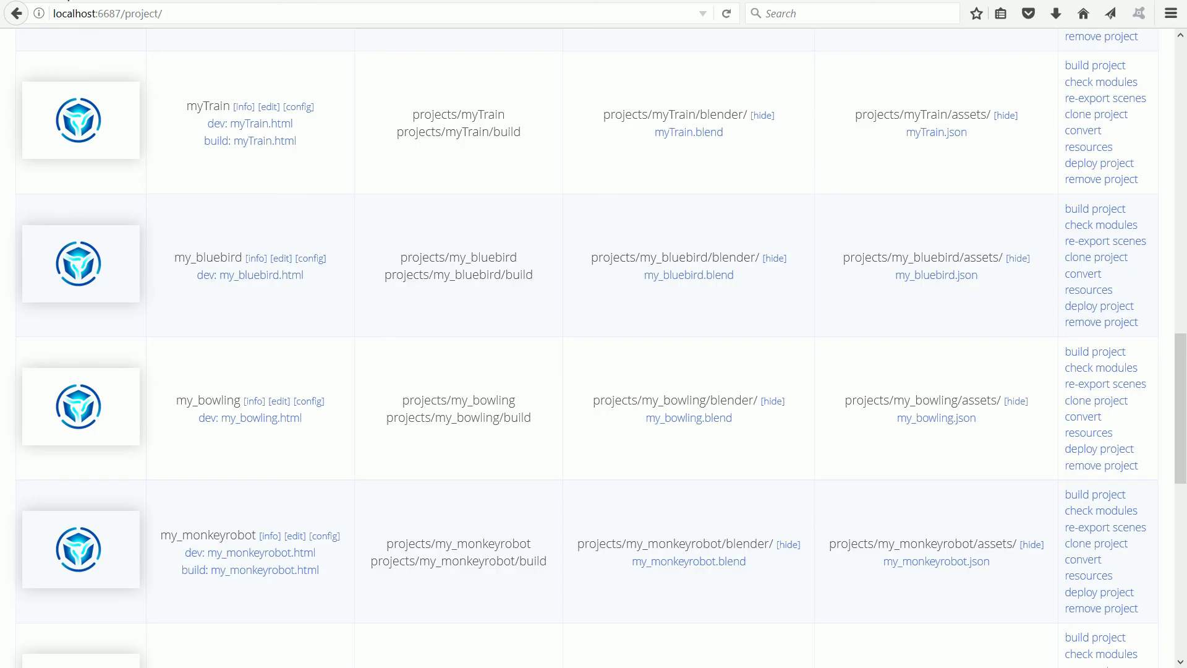
Step: Open my_bowling.js and paste in the require lines for the scenes and physics modules
left_click(279, 402)
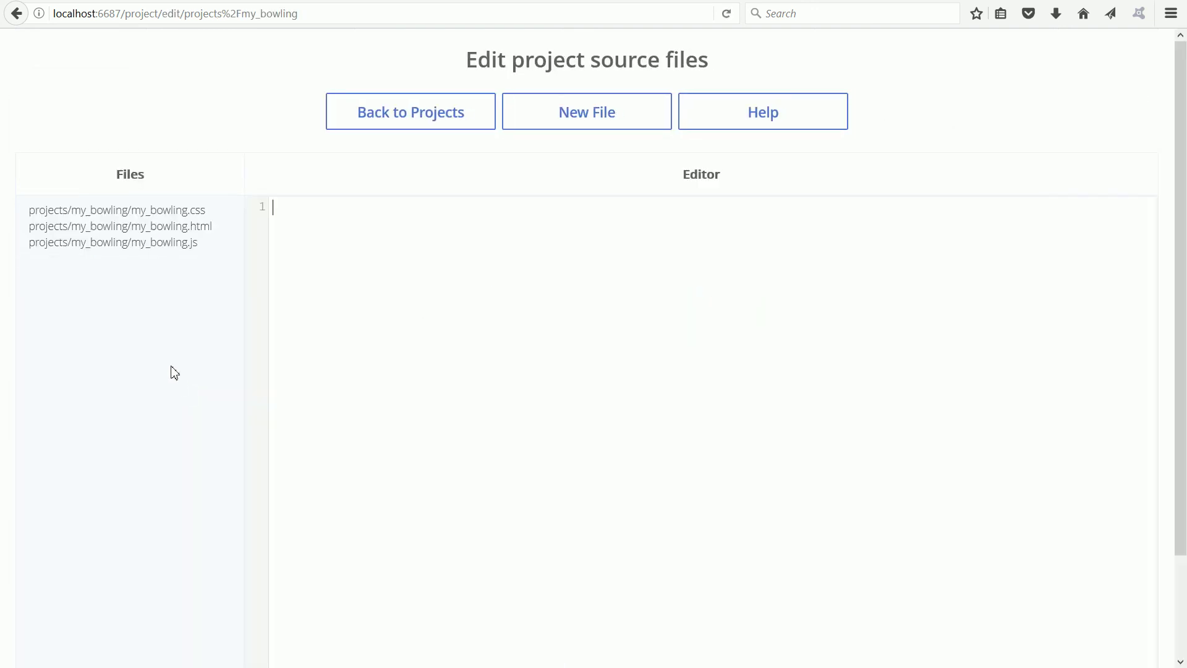
left_click(149, 244)
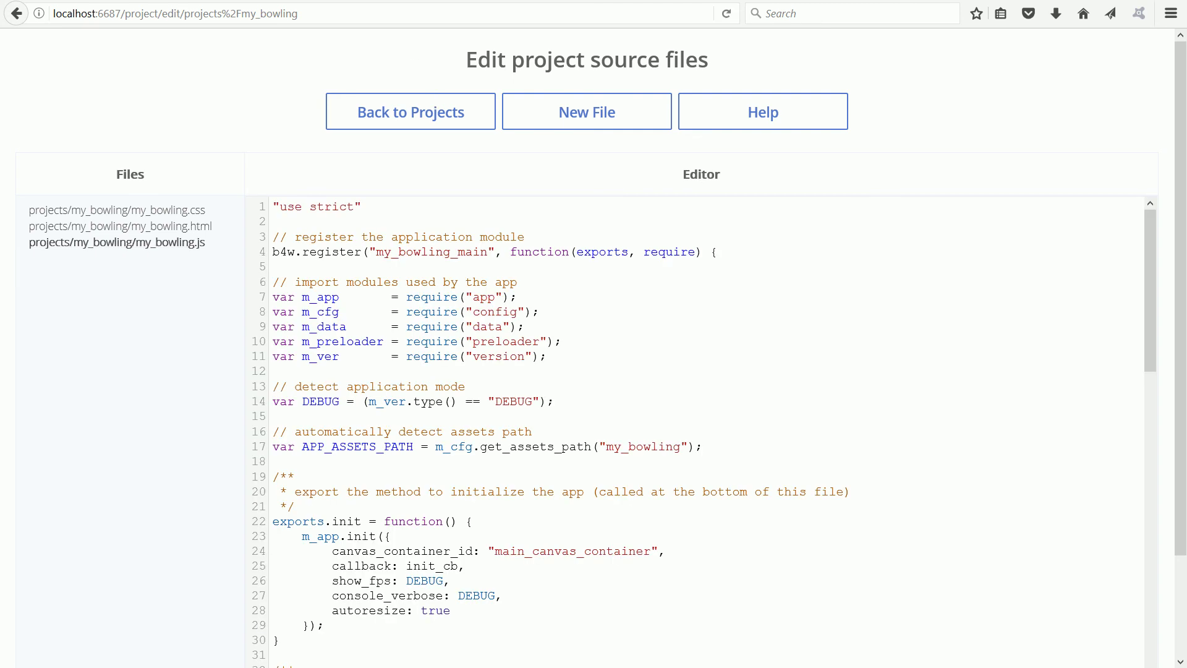
key("alt+Tab")
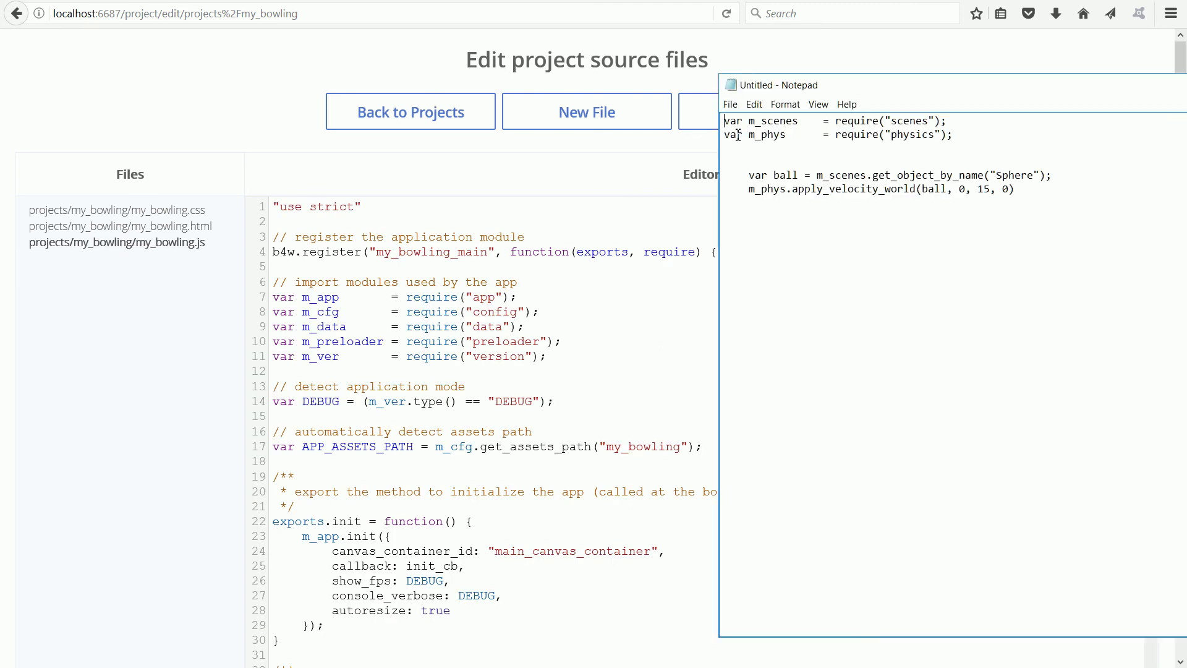
left_click_drag(727, 124, 742, 147)
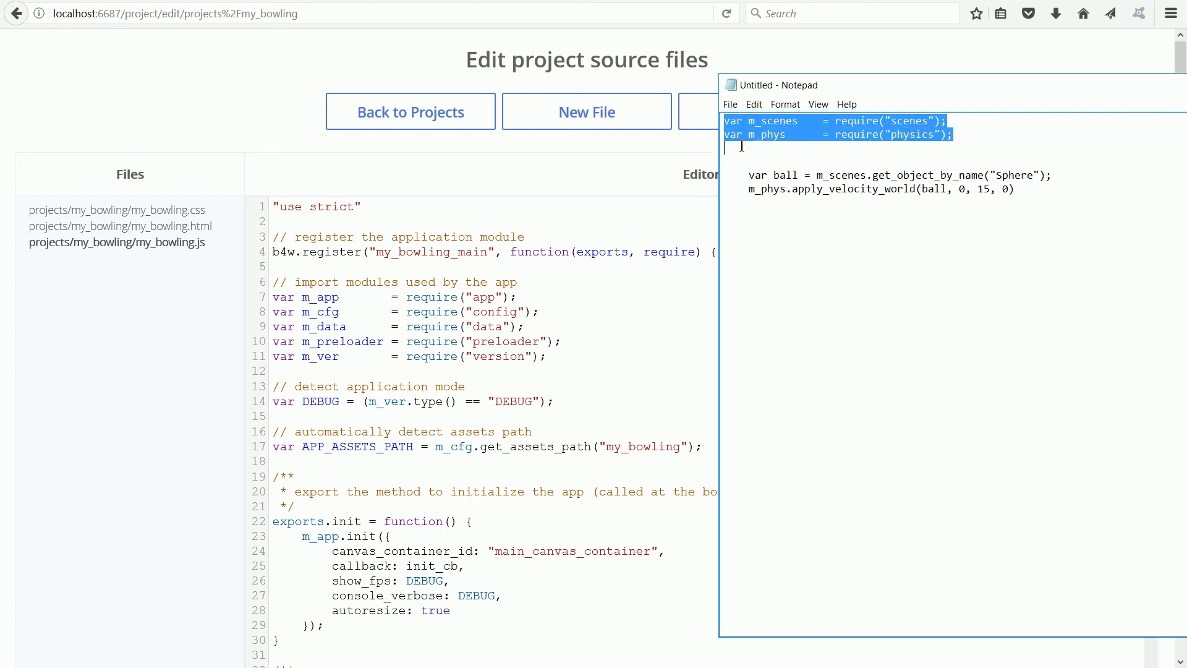
right_click(757, 133)
left_click(789, 175)
right_click(285, 371)
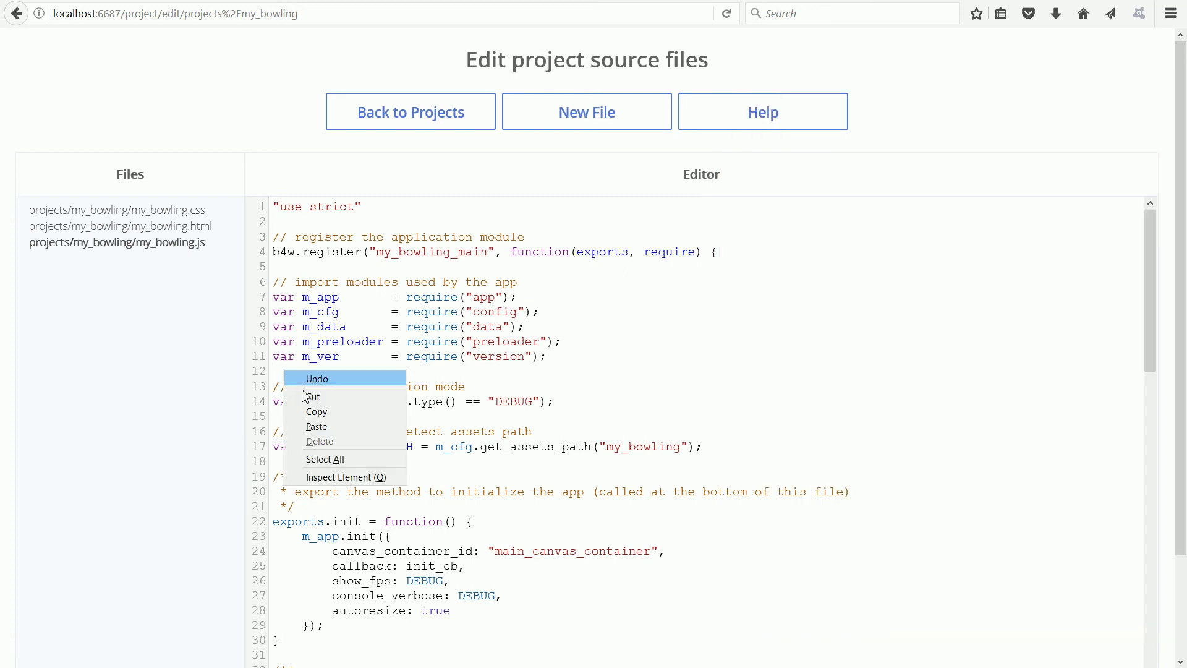
left_click(306, 424)
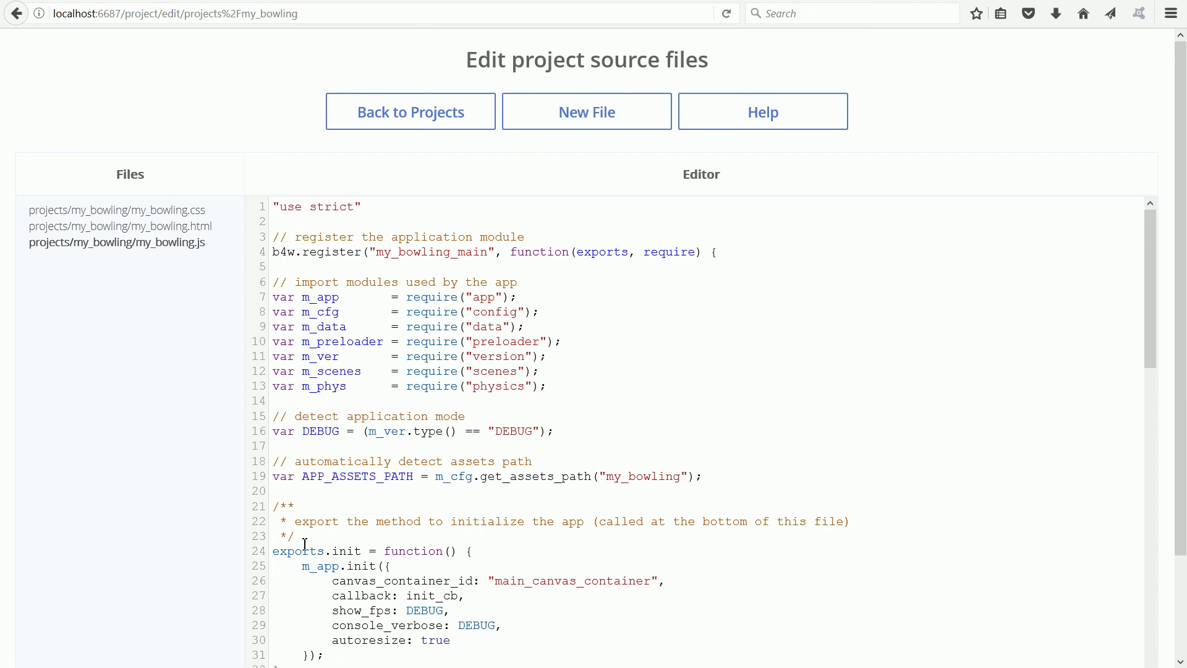
Step: Paste the Sphere velocity code (0, 15, 0) into load_cb and save my_bowling.js
key("alt+Tab")
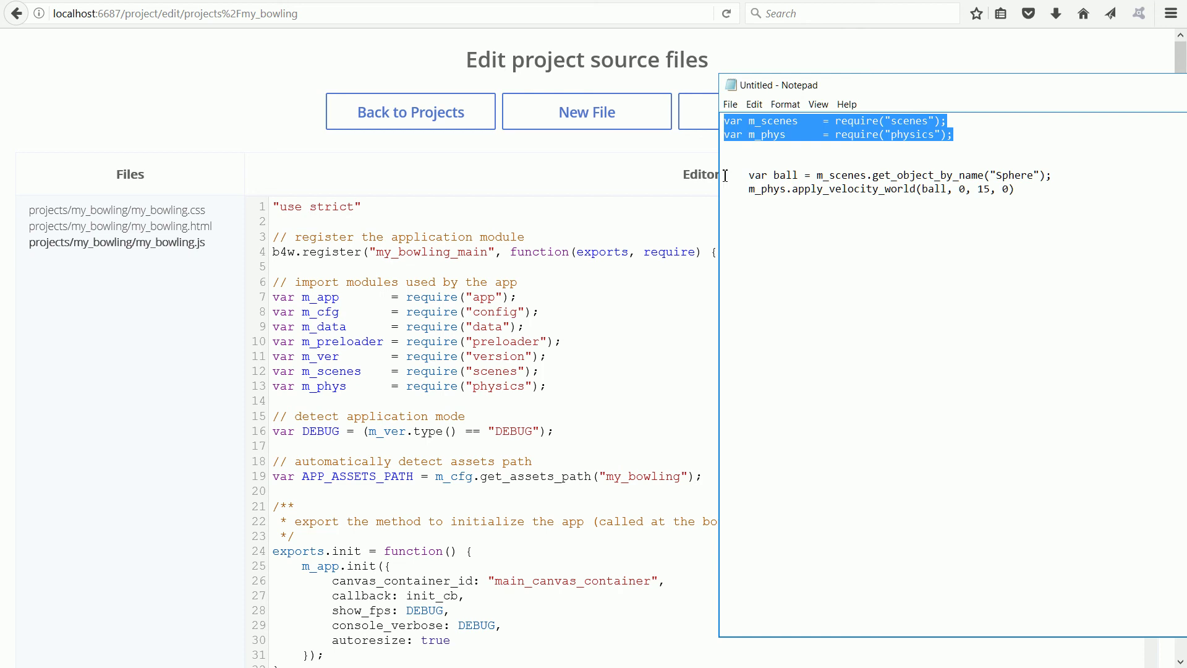
left_click_drag(725, 175, 726, 201)
right_click(799, 192)
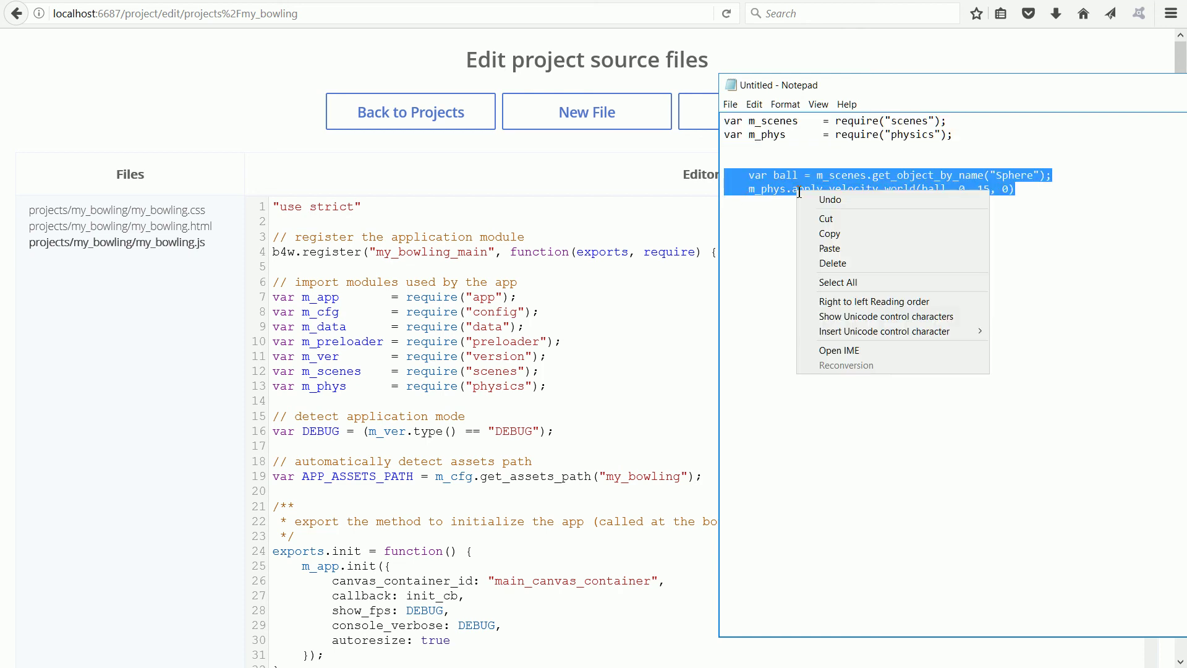
left_click(830, 233)
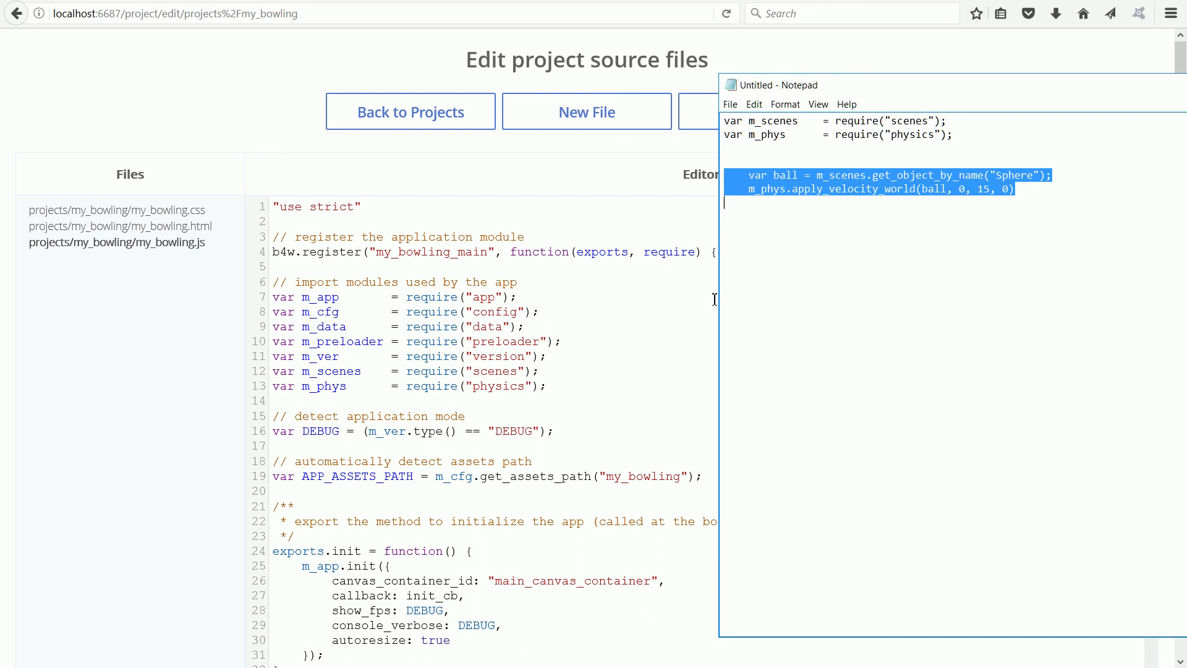
left_click(700, 342)
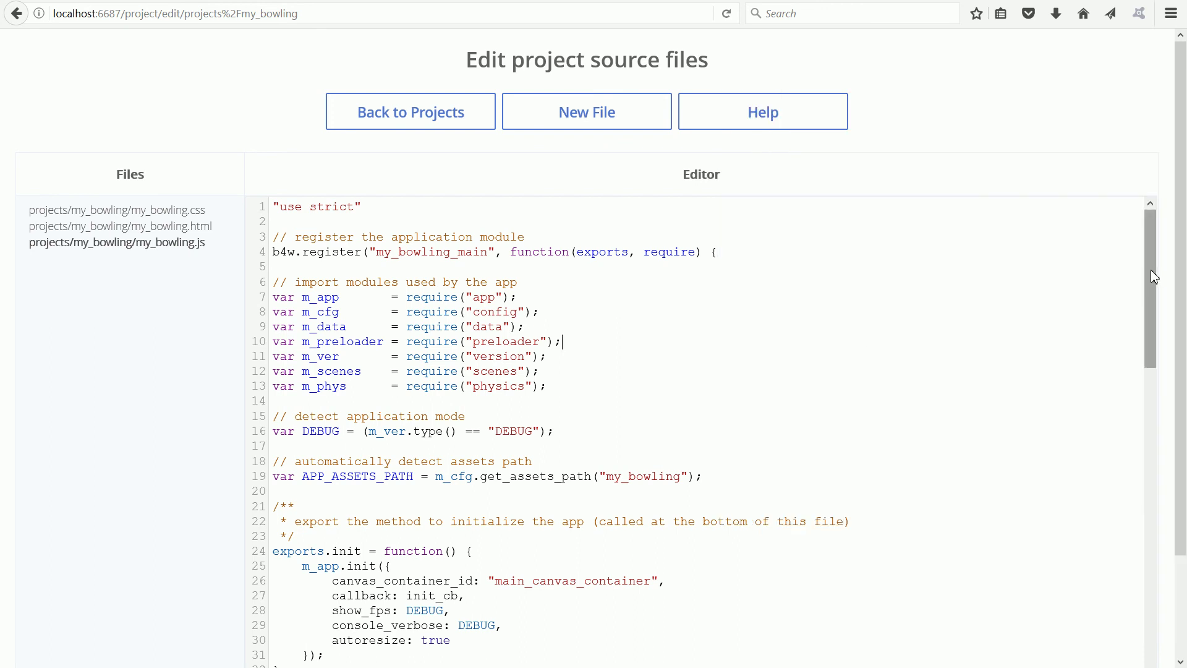
left_click_drag(1154, 276, 1154, 584)
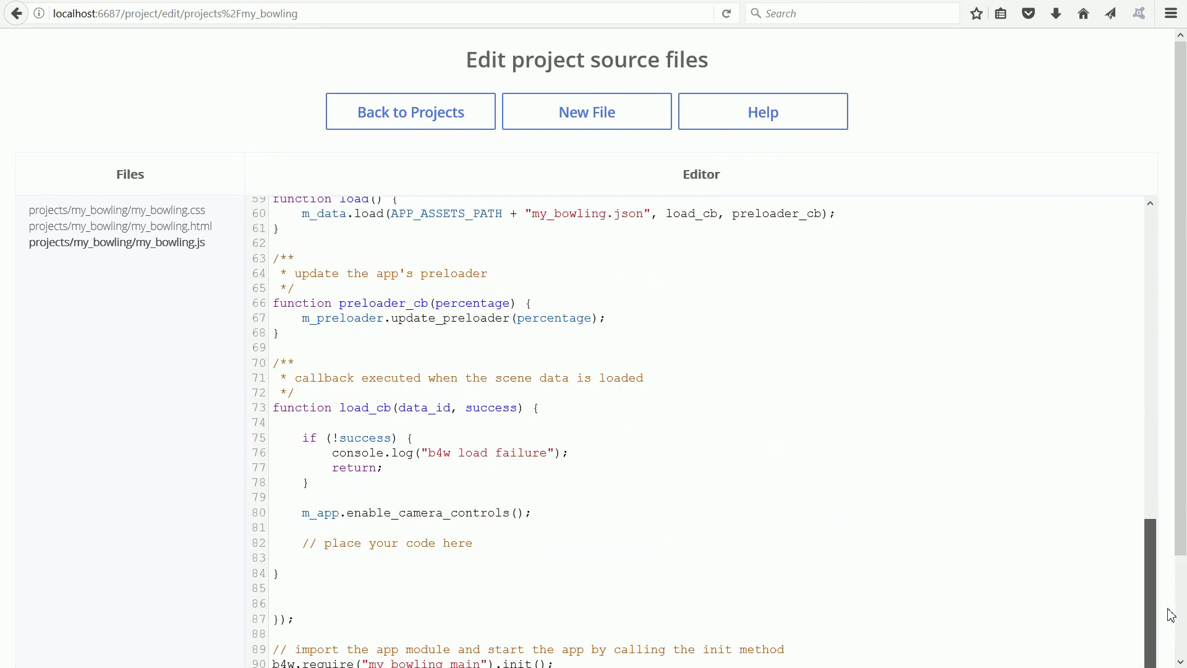
right_click(275, 563)
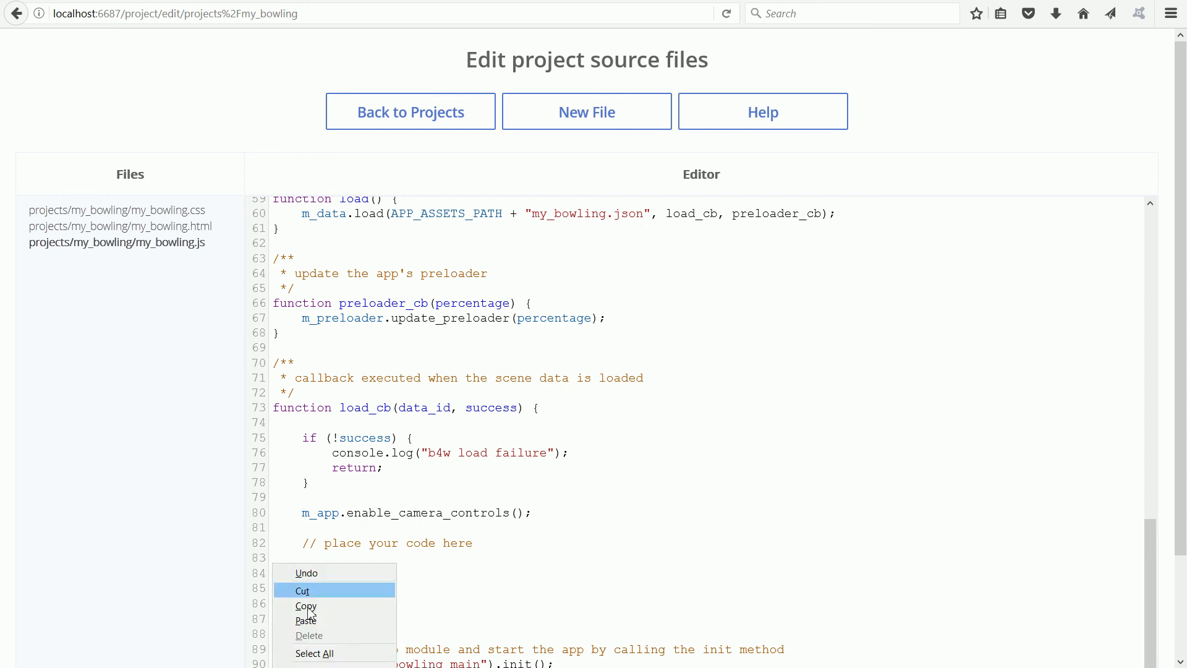
left_click(309, 619)
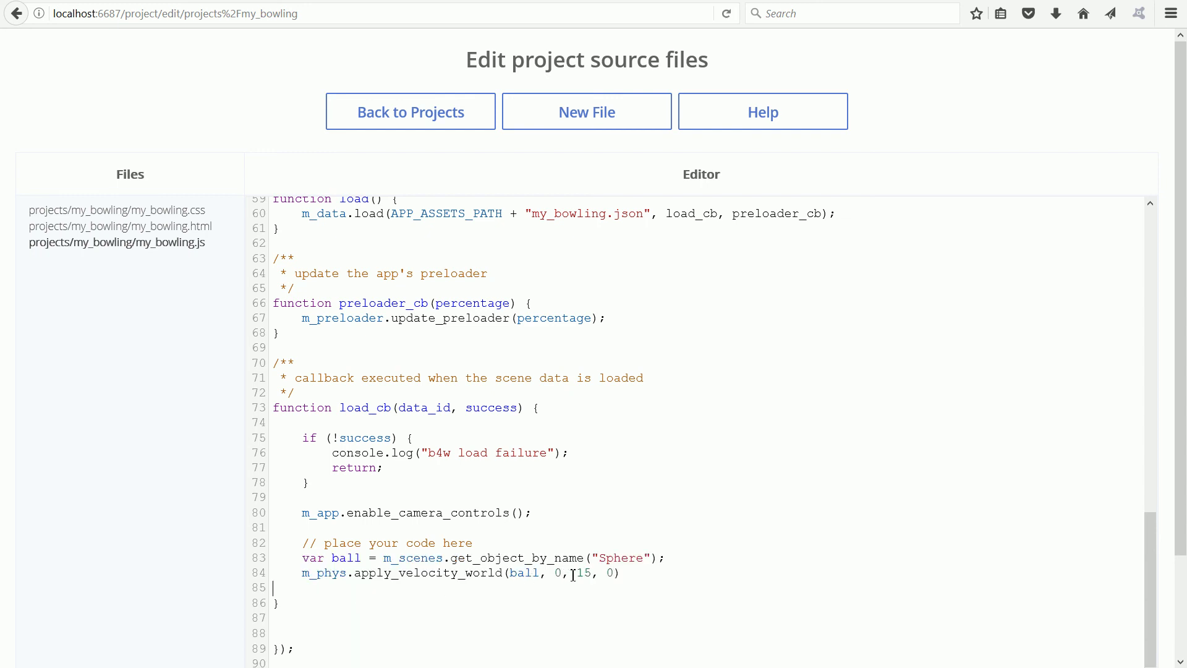
left_click_drag(579, 575, 595, 572)
scroll(1178, 93, "down", 4)
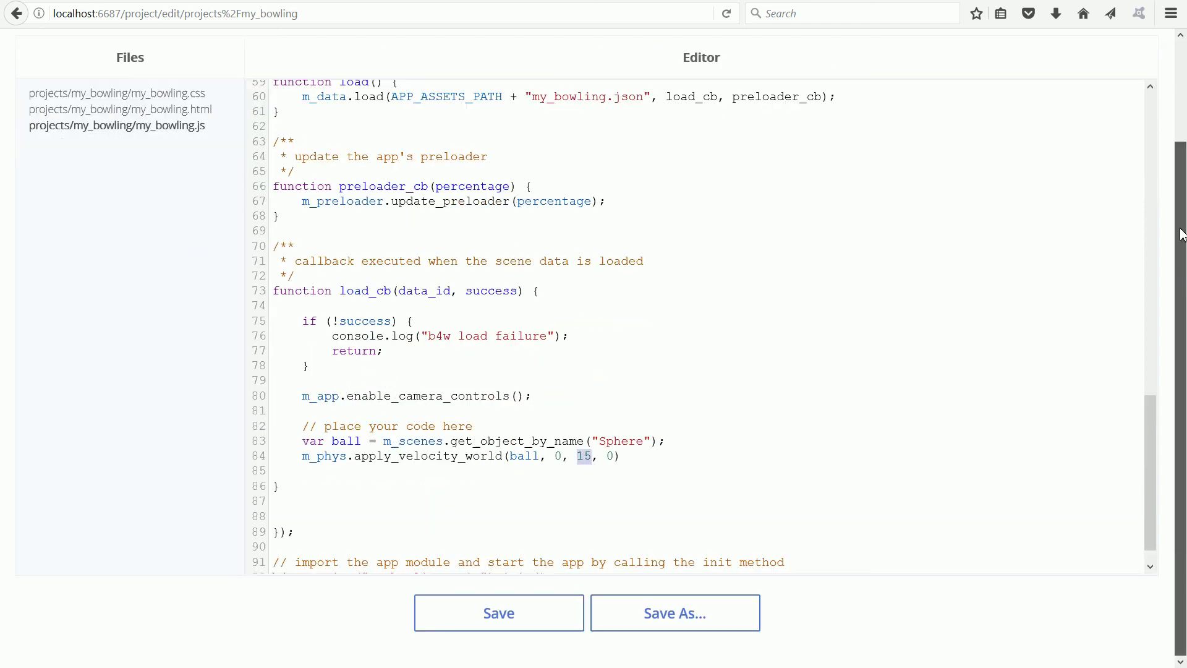
left_click(497, 613)
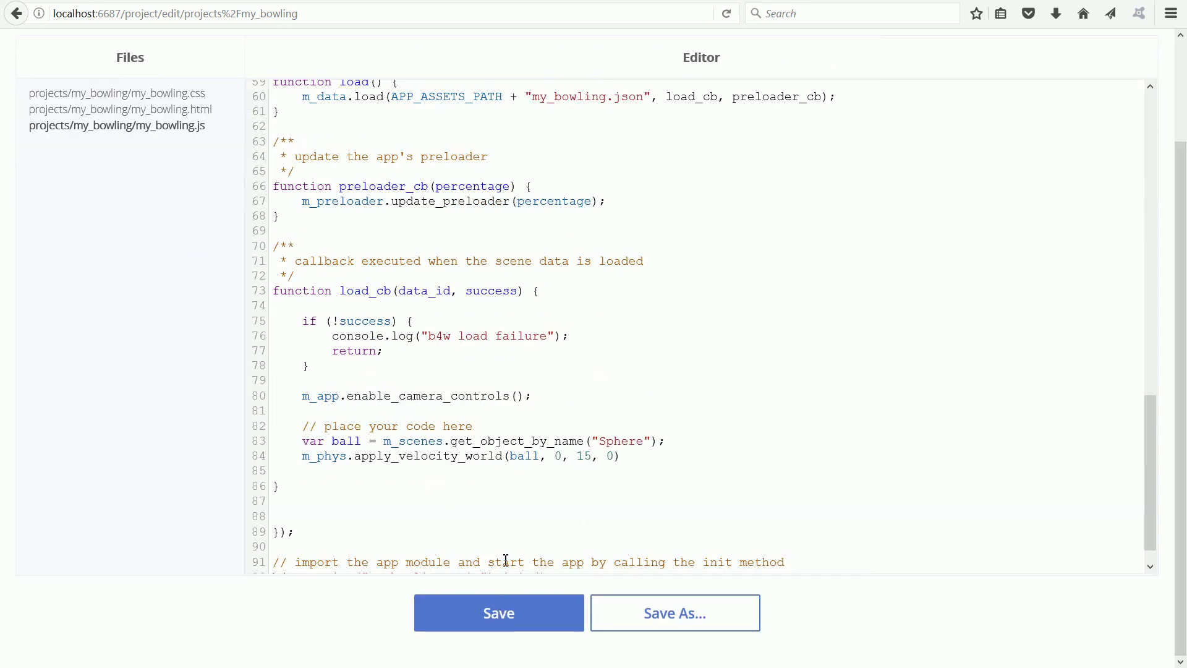
left_click(221, 2)
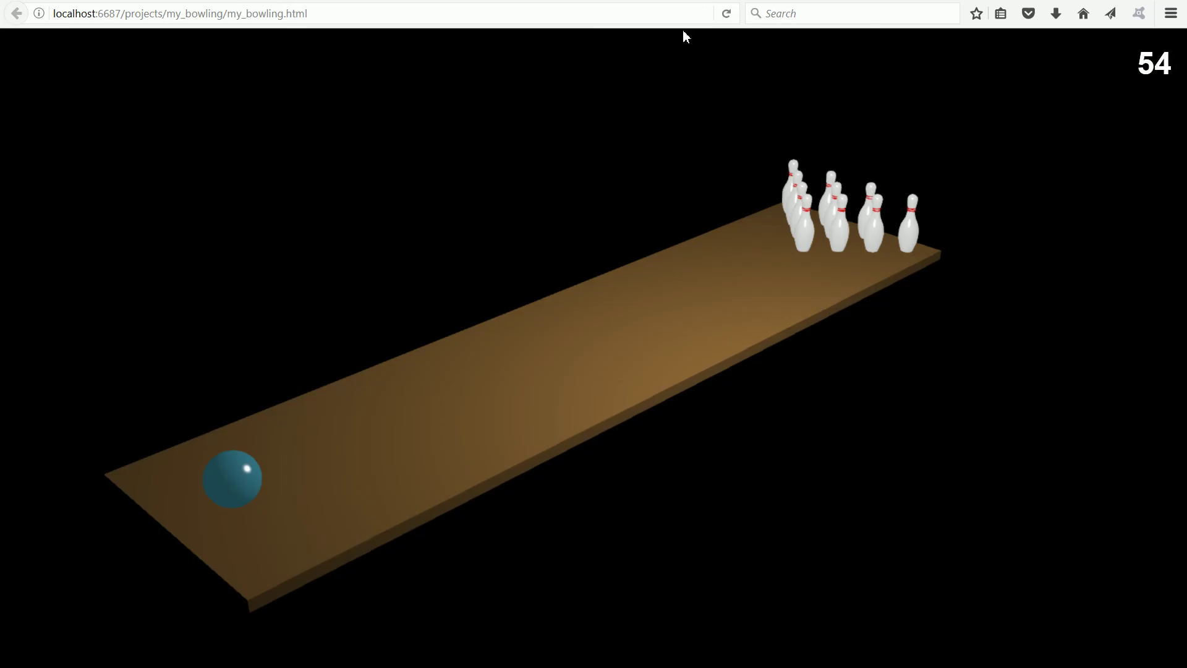
Step: Reload my_bowling.html so the ball rolls into the pins
left_click(722, 19)
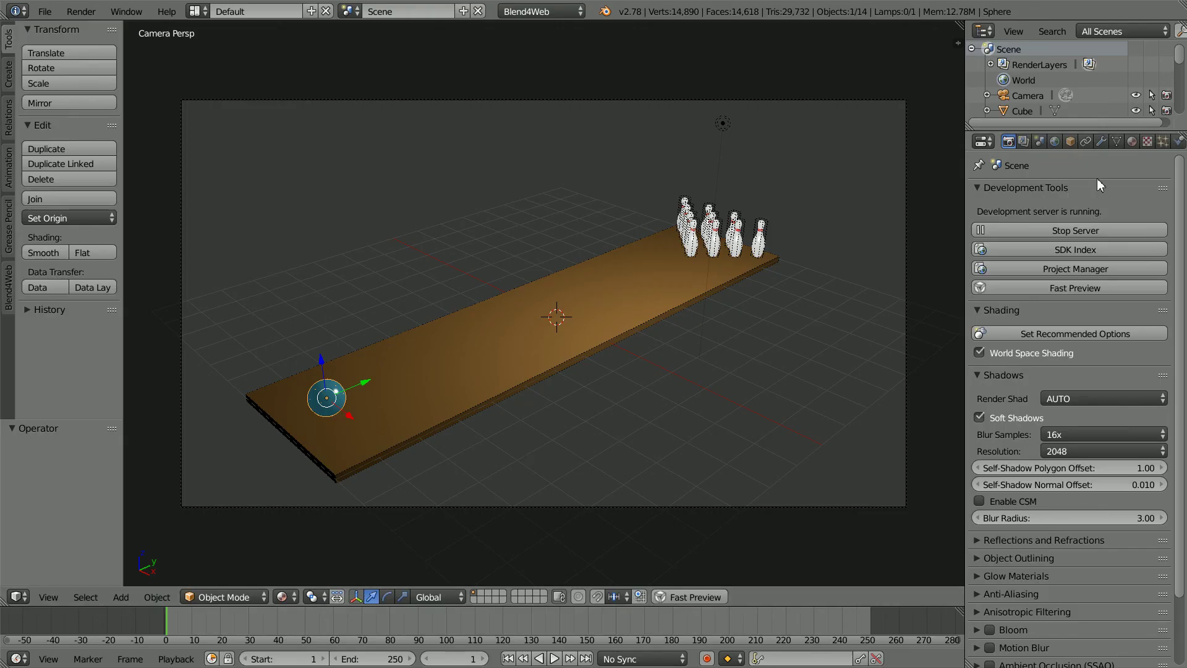
Step: Set the ball's physics mass to 2
left_click(1177, 142)
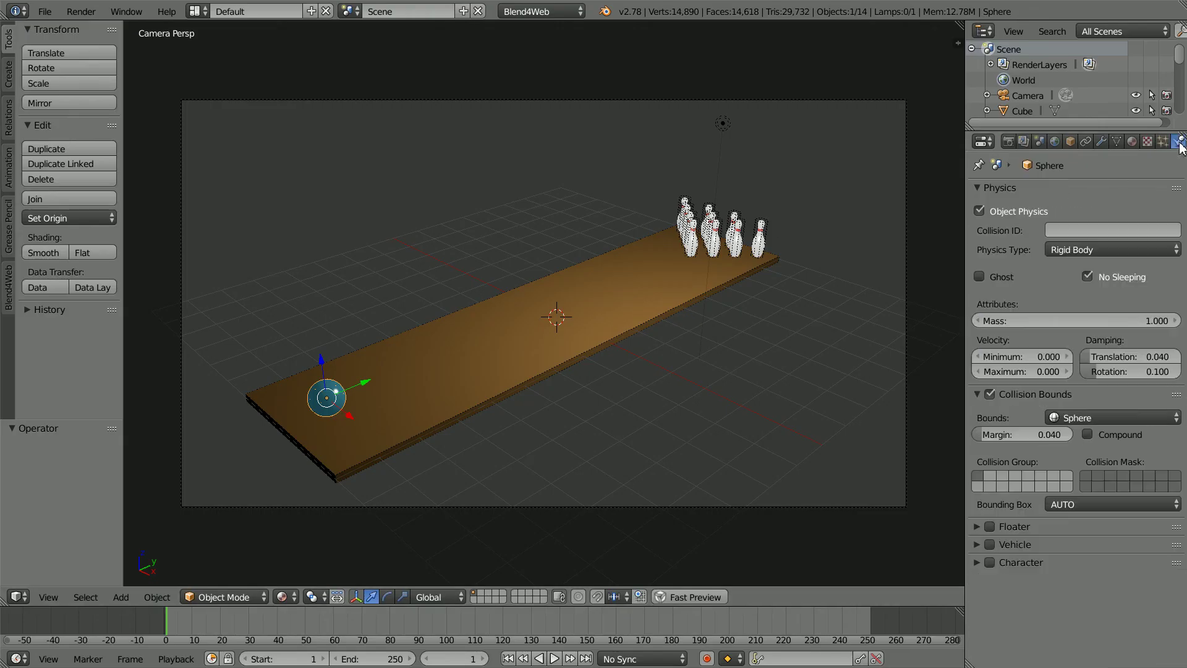
left_click(1097, 322)
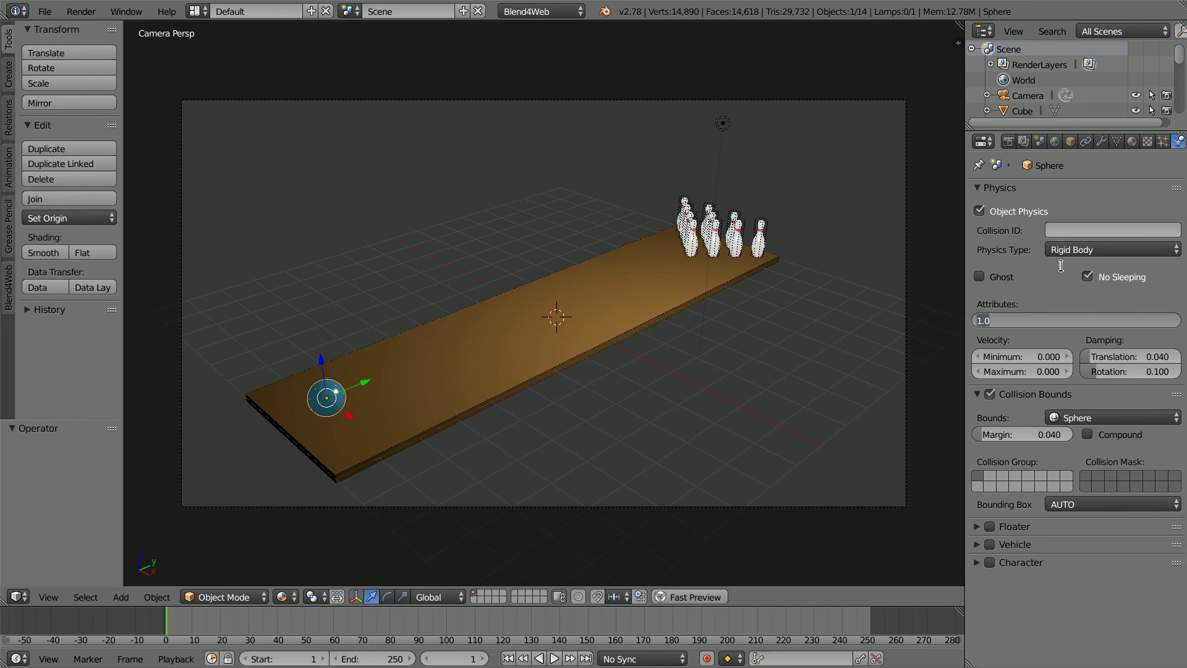
type("2")
key("Return")
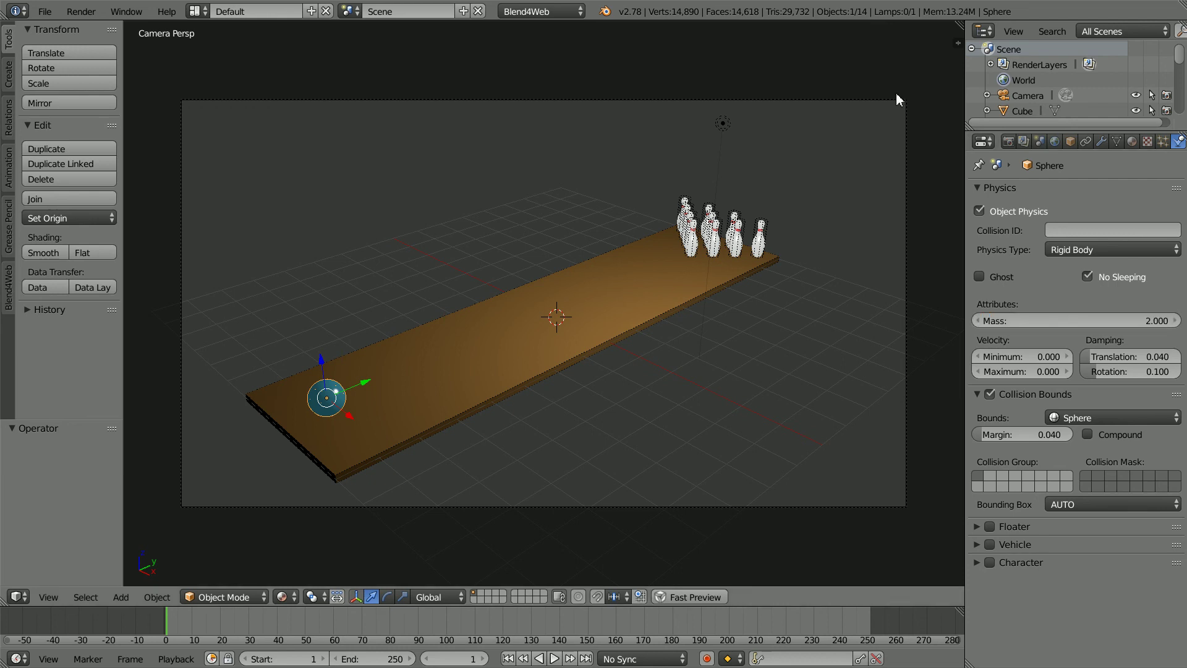
Step: Re-export the scene to my_bowling.json via Blend4Web (.json)
left_click(45, 11)
mouse_move(87, 306)
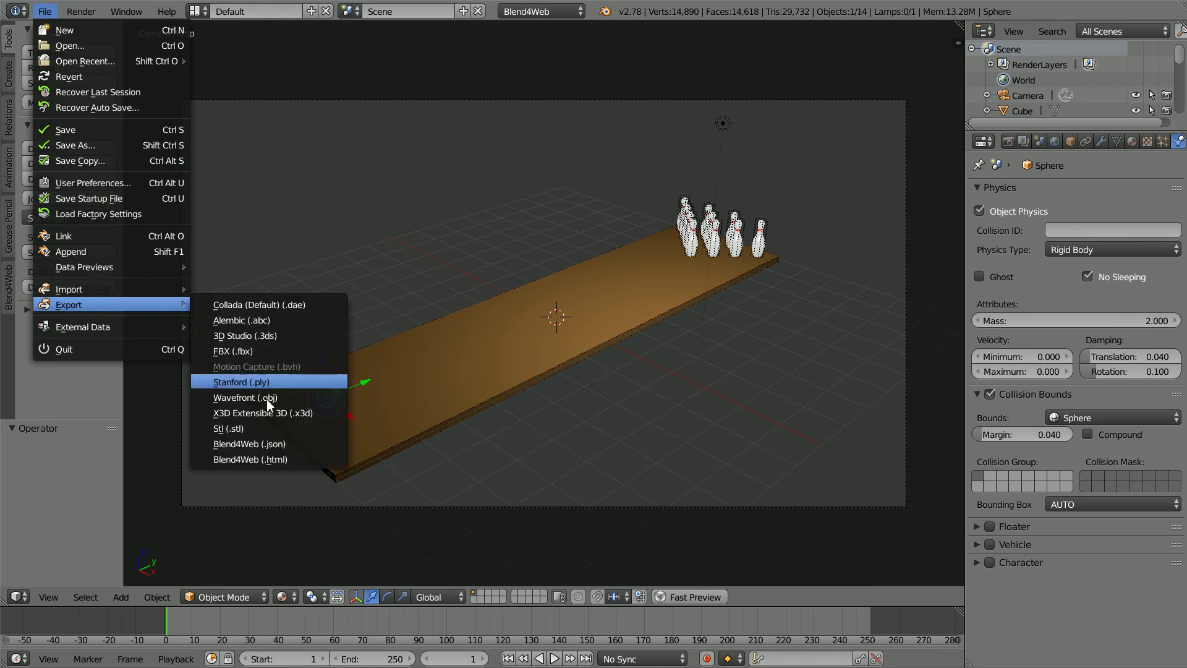
left_click(268, 443)
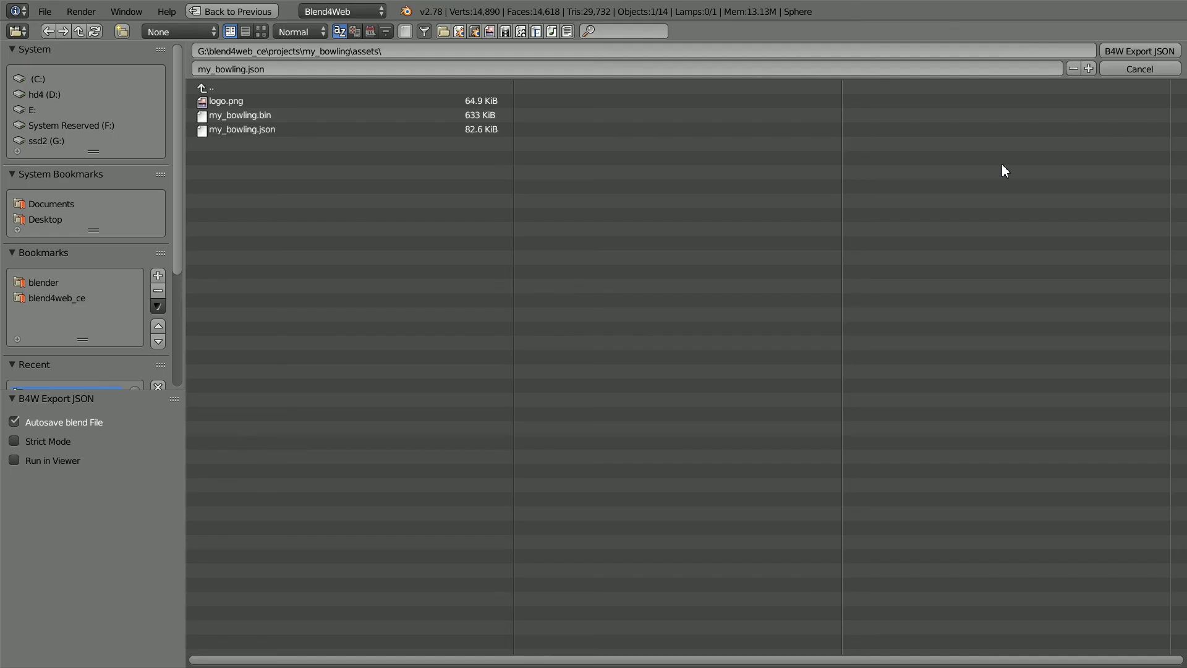
left_click(1150, 53)
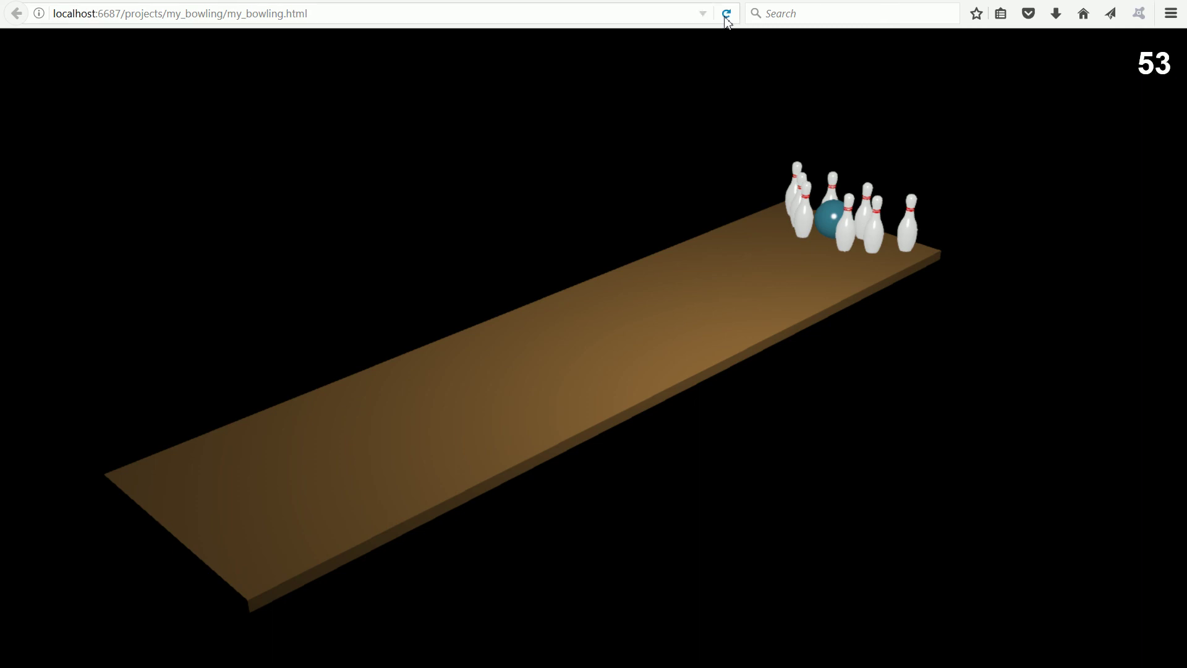
Step: Reload the my_bowling scene four times to replay the heavier ball's roll into the pins
left_click(727, 13)
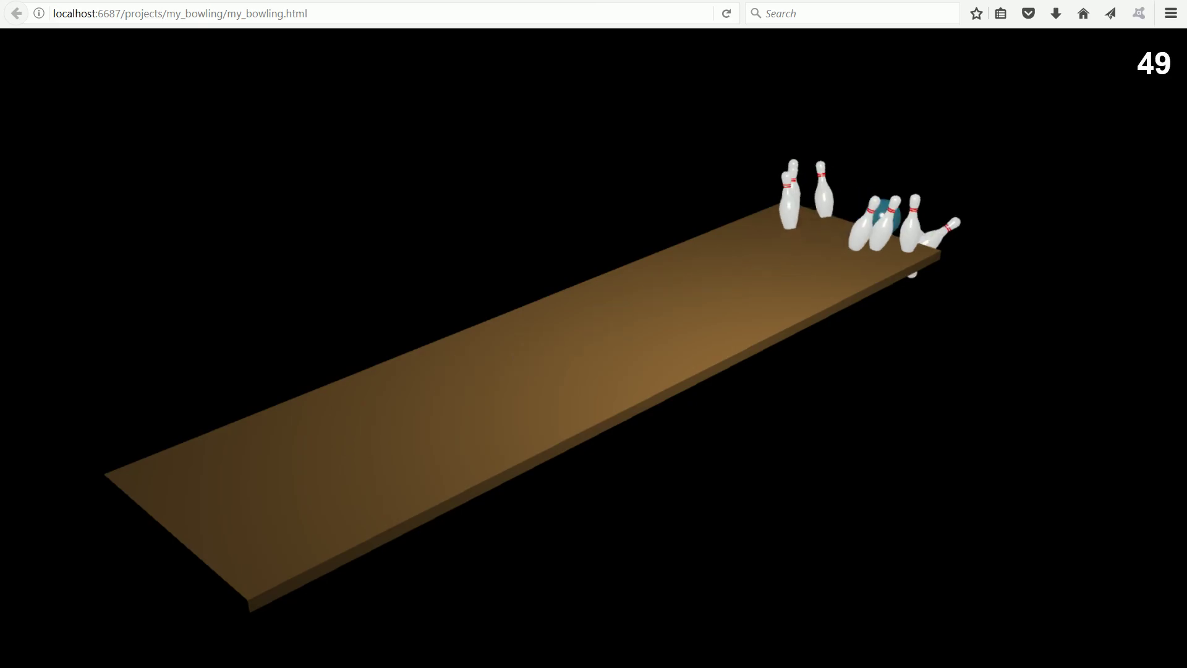
left_click(726, 13)
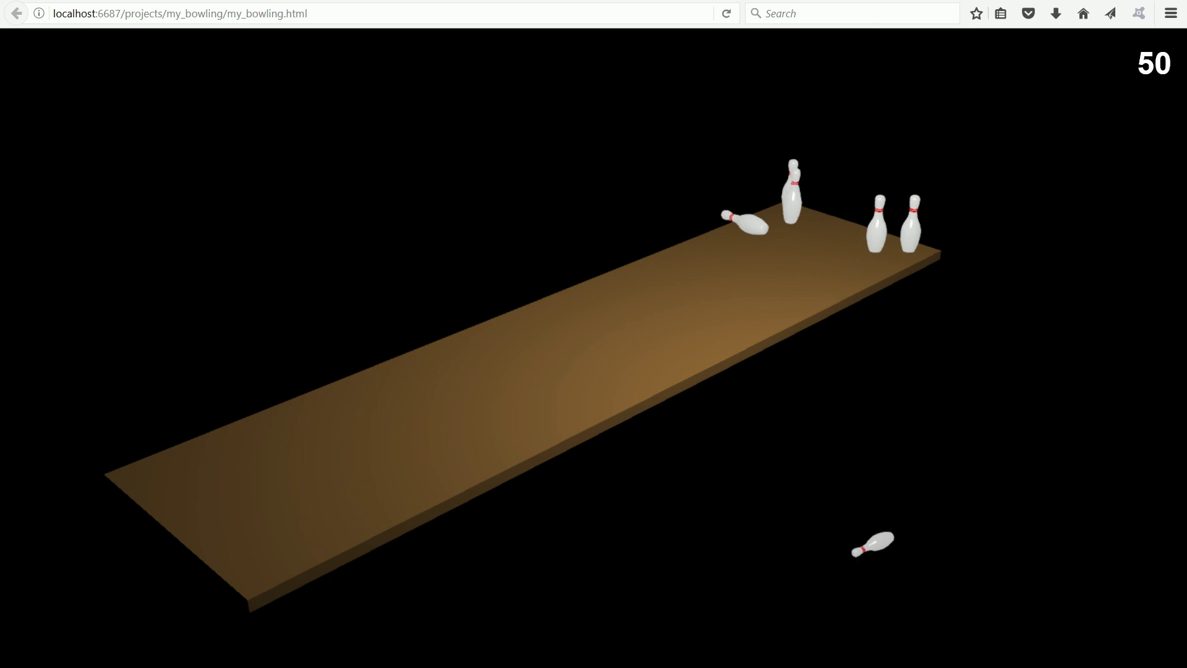
left_click(726, 13)
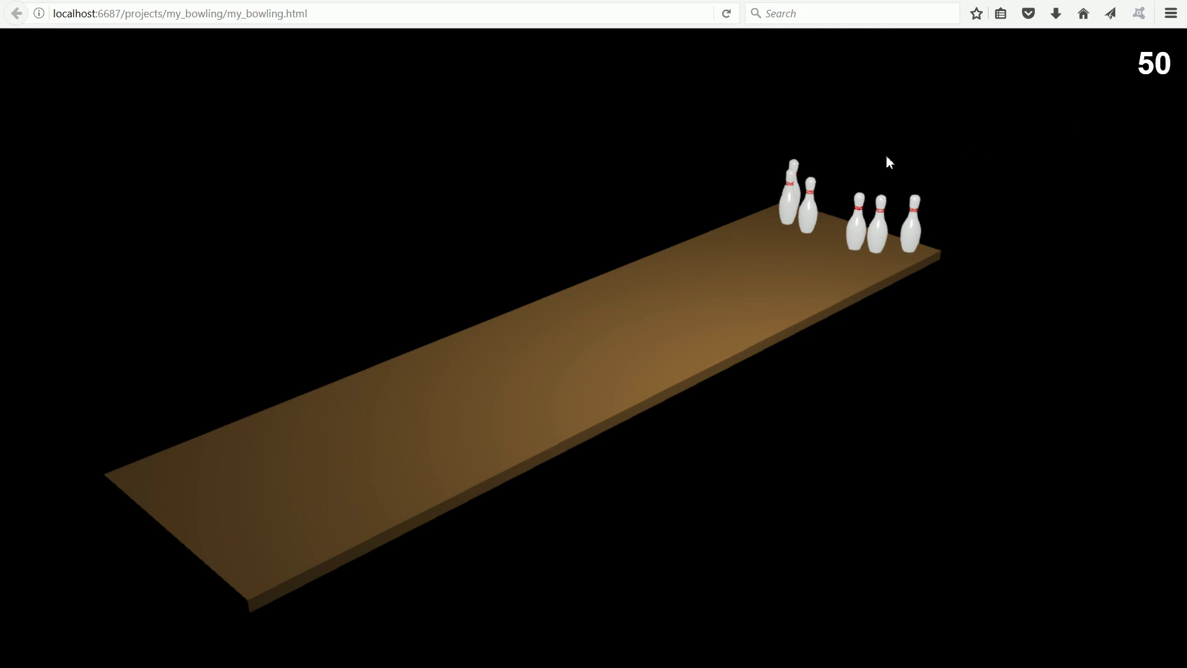
left_click(729, 17)
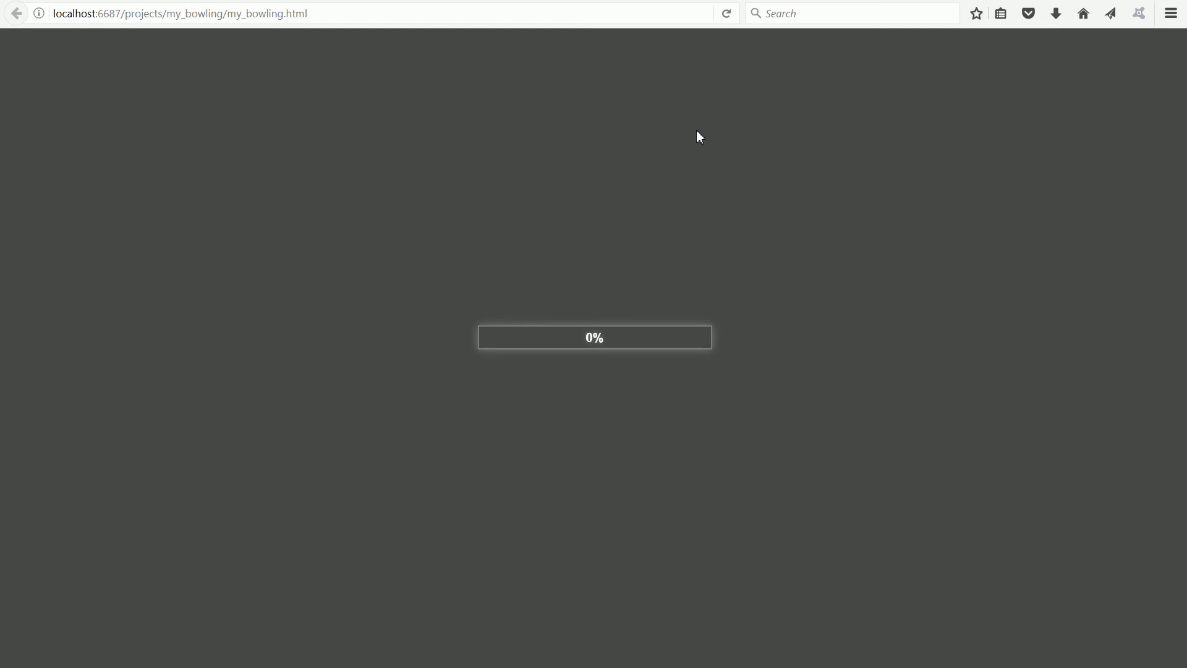